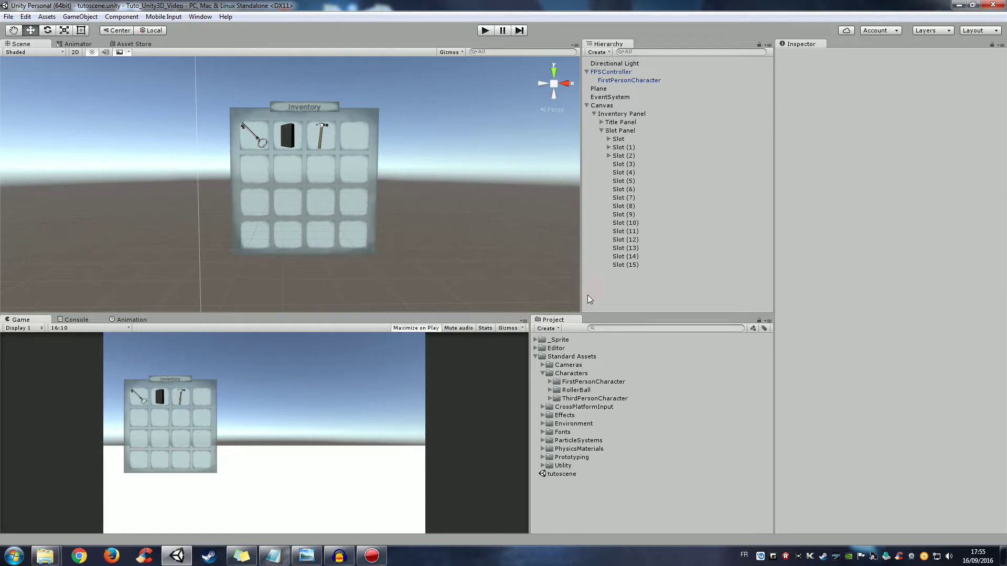
Run the finished inventory scene in Play mode to test it.
left_click(487, 32)
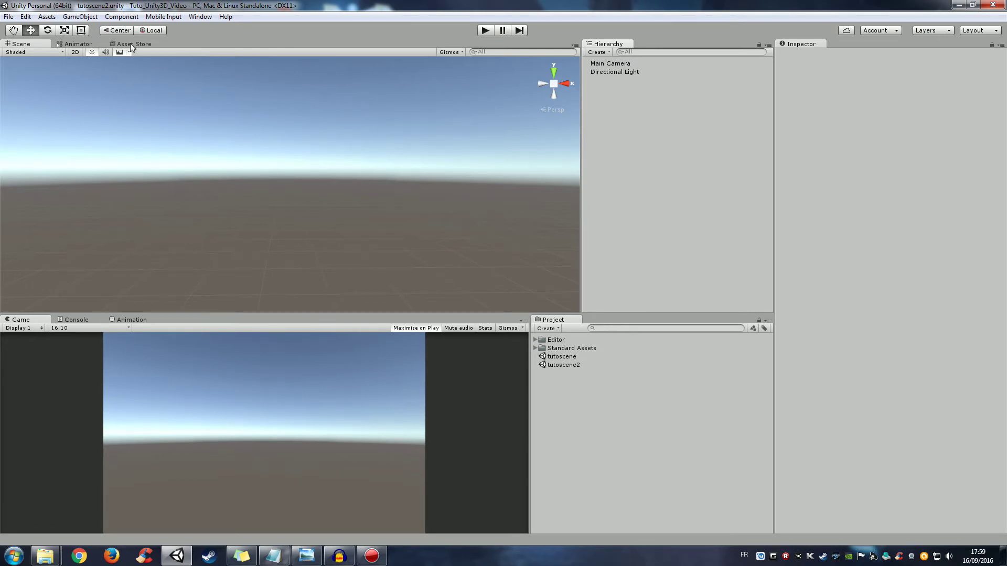
left_click(200, 16)
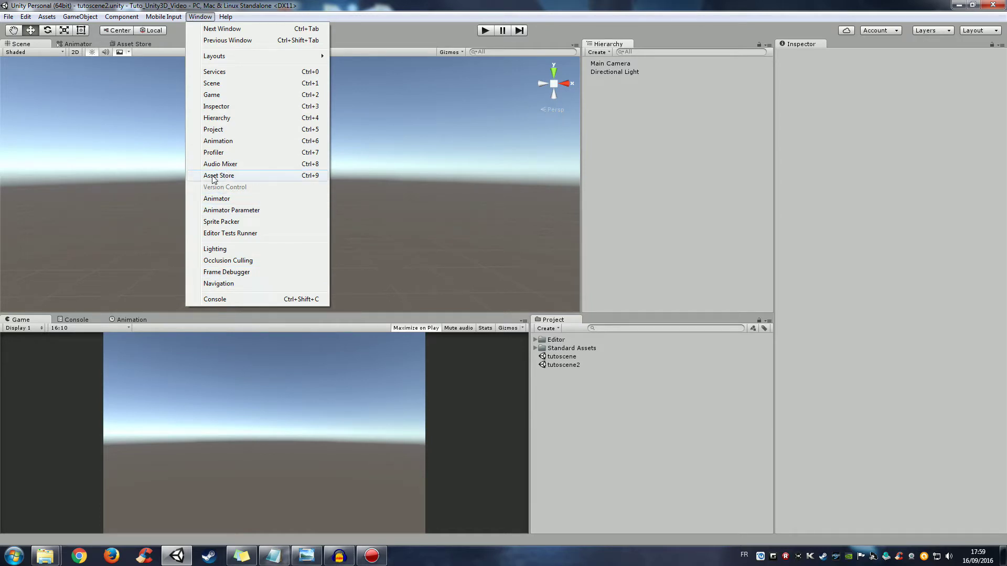
left_click(129, 42)
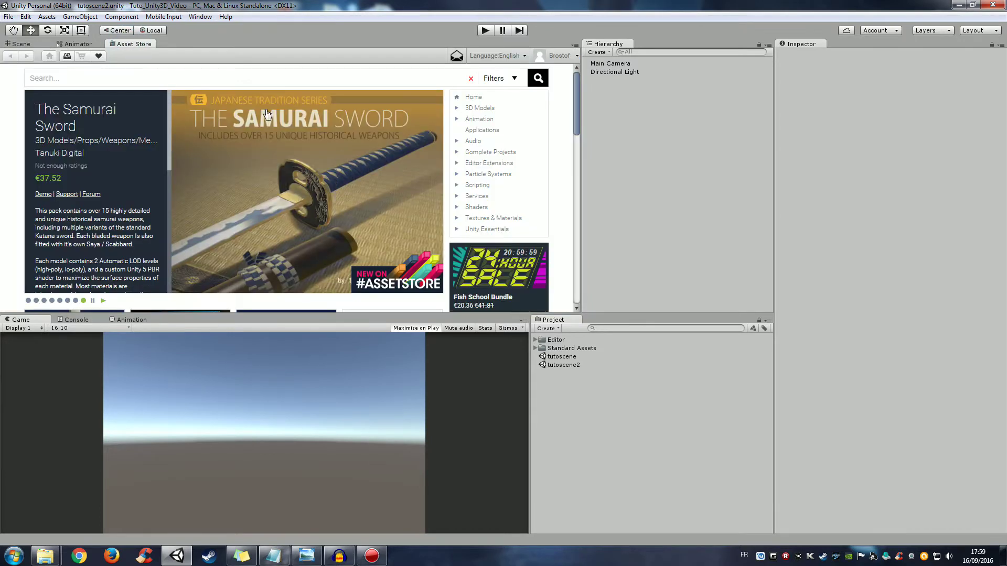
left_click(112, 77)
type("standard asset")
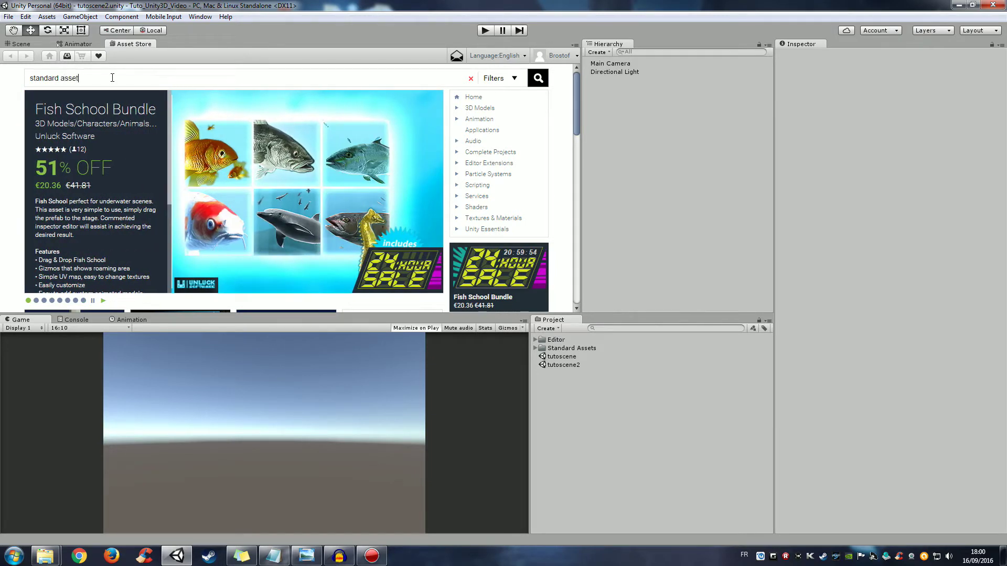
key("Return")
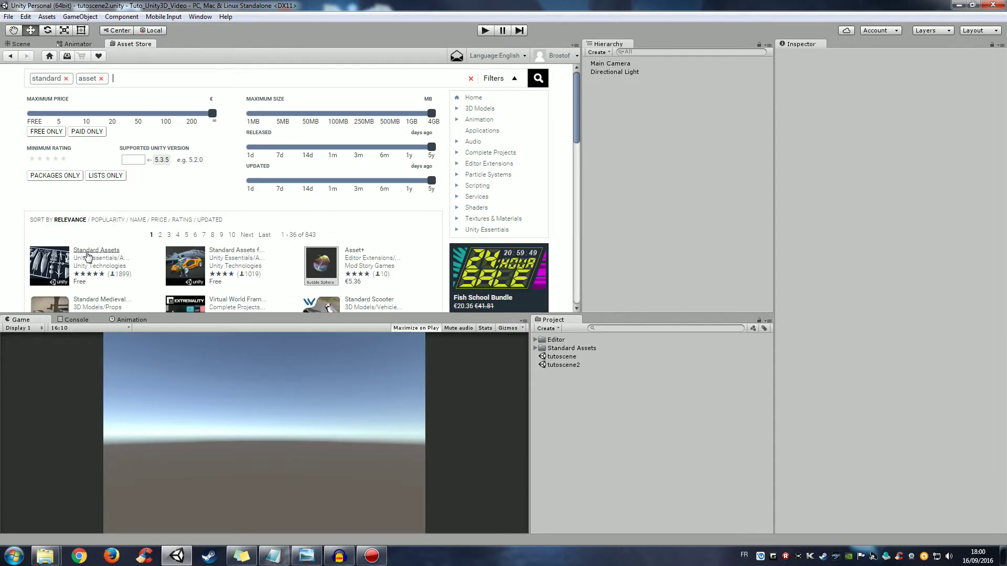
left_click(94, 255)
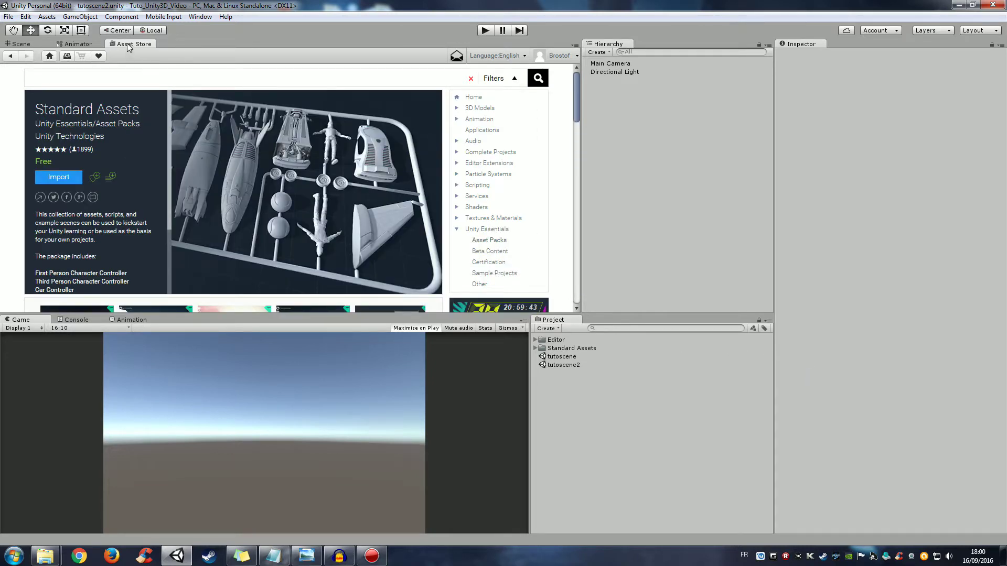
left_click(50, 55)
Expand Standard Assets > Characters > FirstPersonCharacter > Prefabs and view the FPSController prefab.
left_click(21, 44)
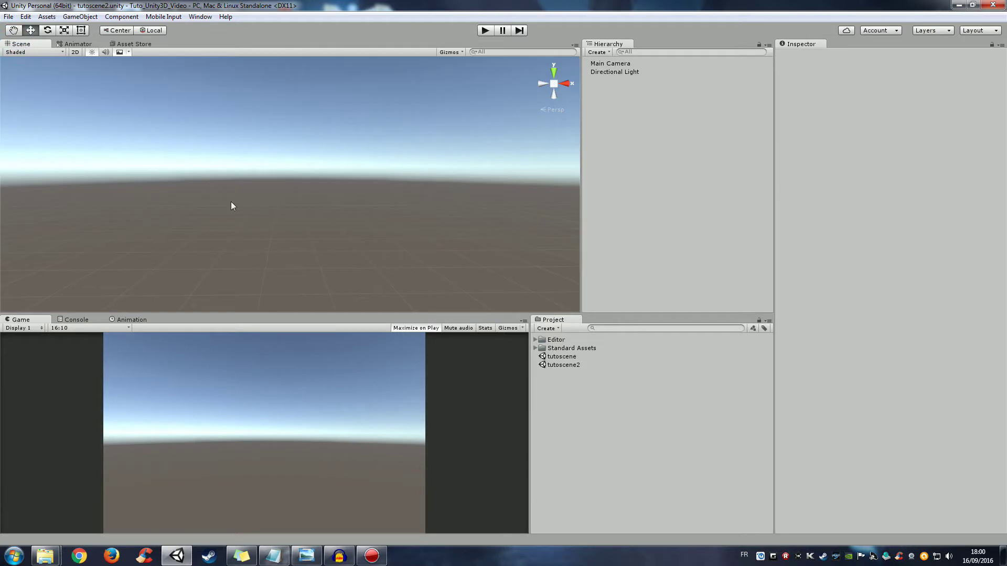
left_click(535, 348)
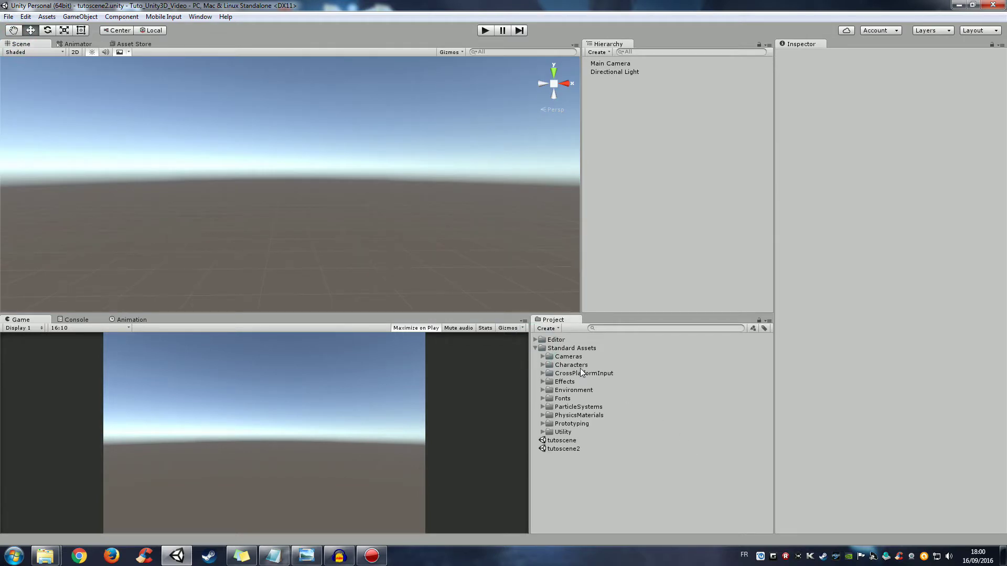
left_click(542, 366)
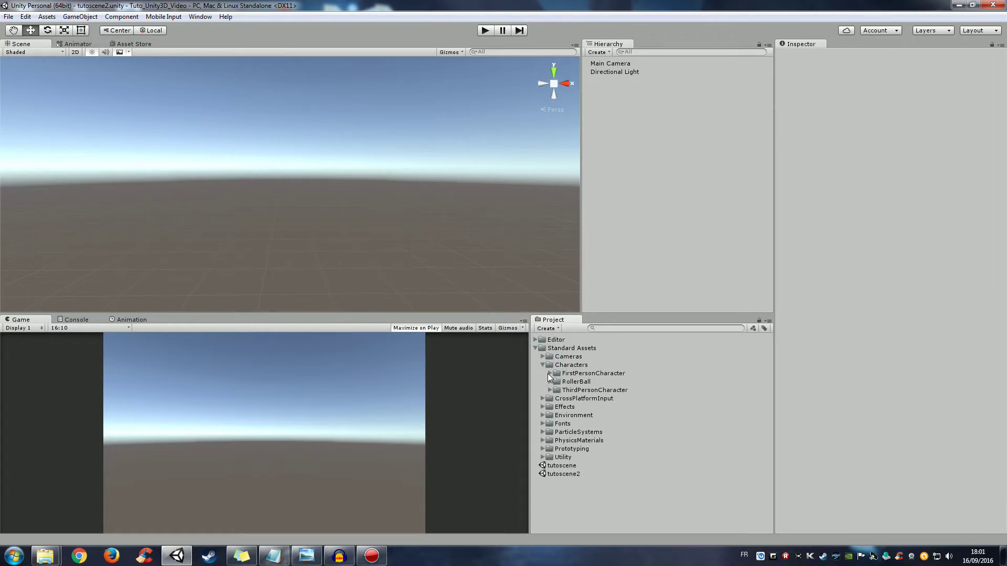
left_click(550, 374)
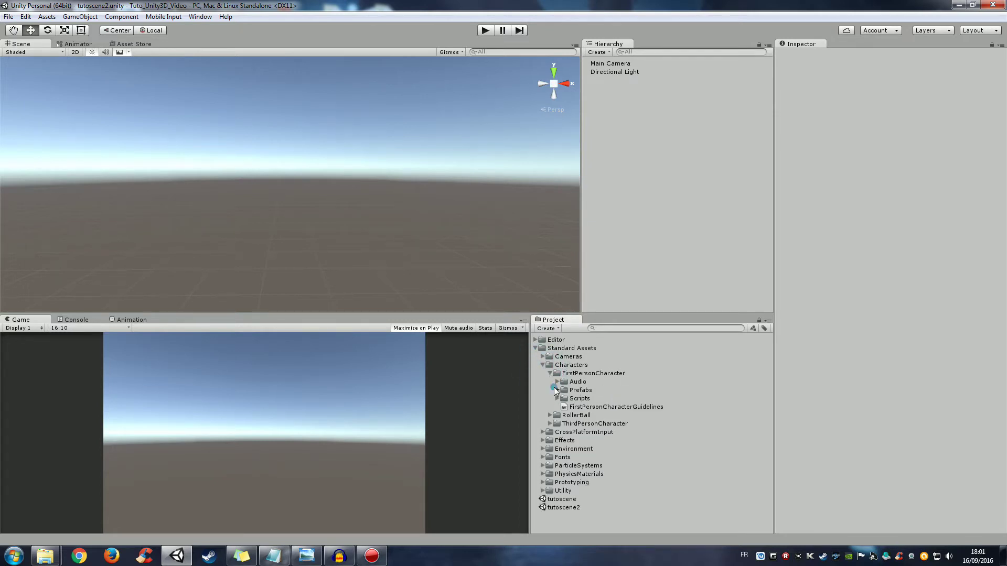
left_click(557, 391)
left_click(578, 400)
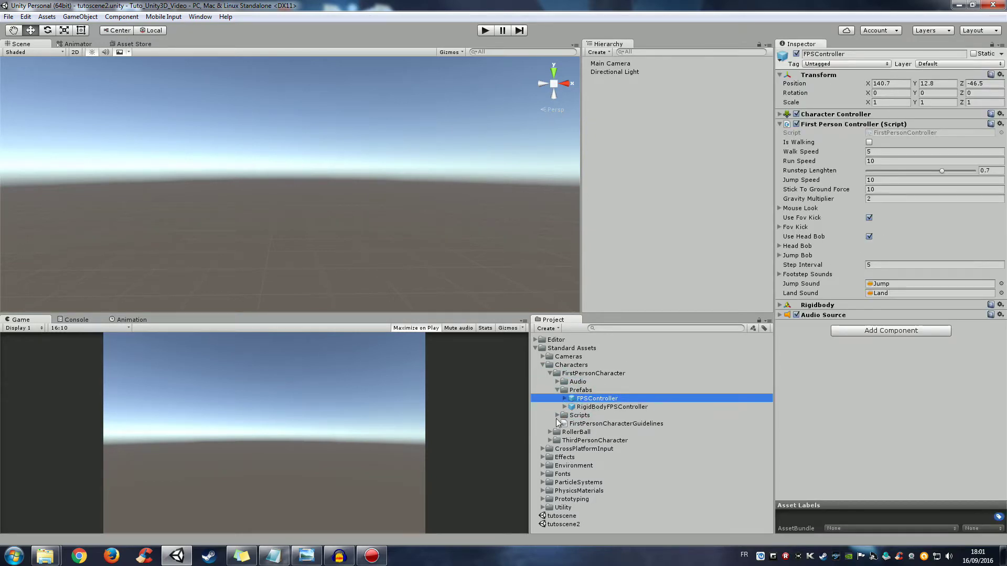
Browse Effects > ImageEffects > Scripts and inspect the Bloom and Blur scripts.
left_click(542, 458)
scroll(540, 461, "down", 1)
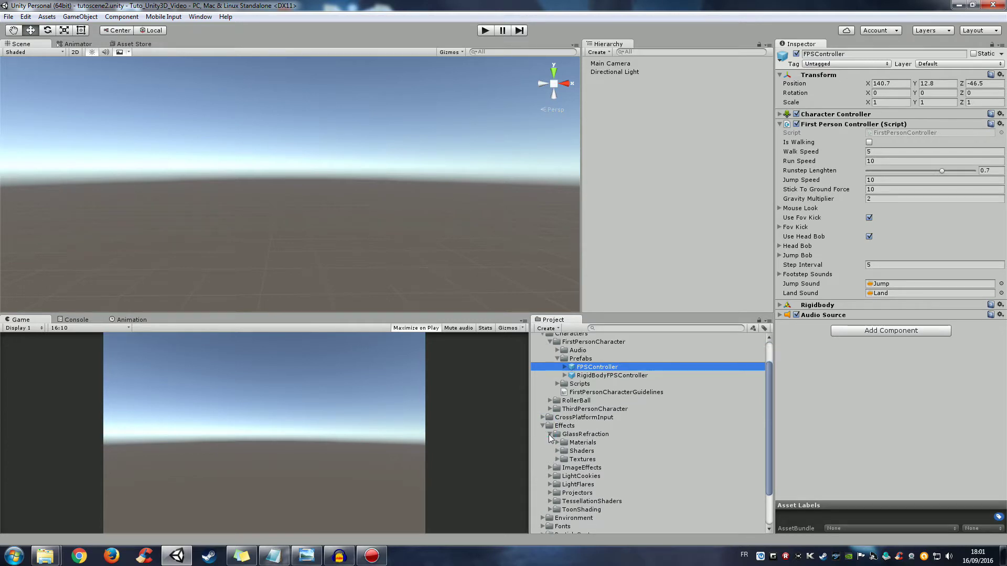
left_click(549, 435)
left_click(550, 443)
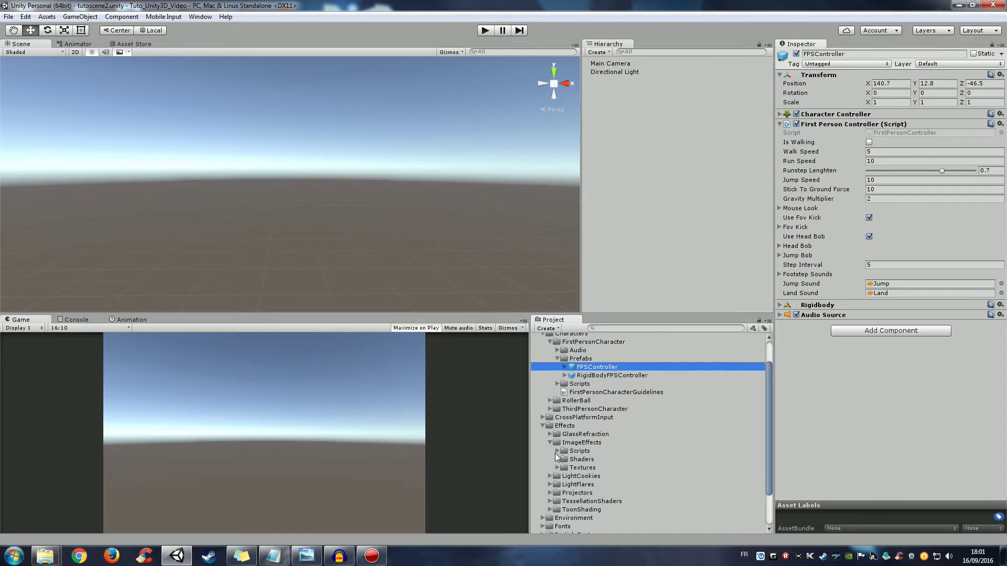
left_click(556, 451)
left_click(584, 468)
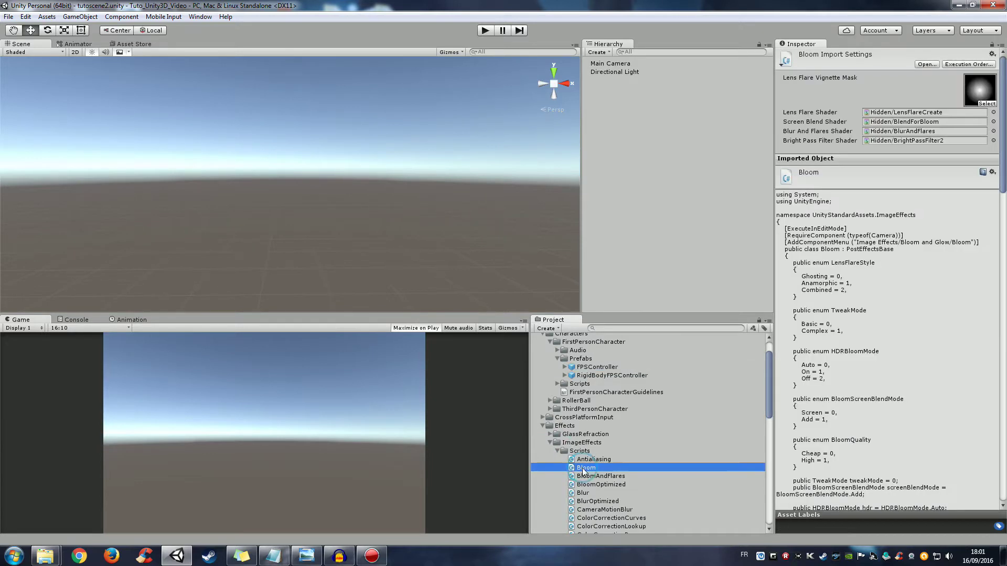
left_click(584, 494)
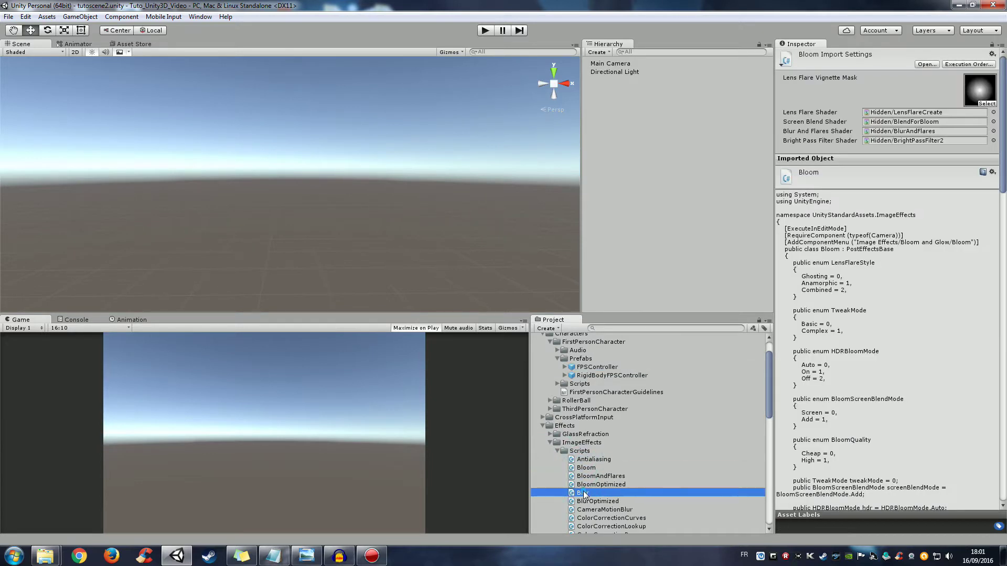
Collapse the Scripts, ImageEffects, Effects and Characters folders and clear the selection.
left_click(557, 451)
left_click(550, 442)
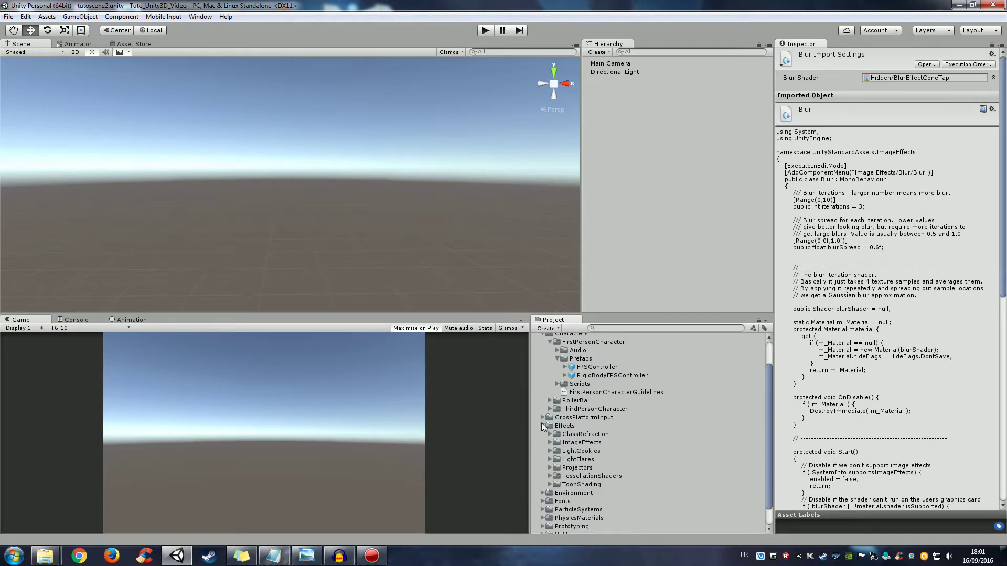
left_click(543, 425)
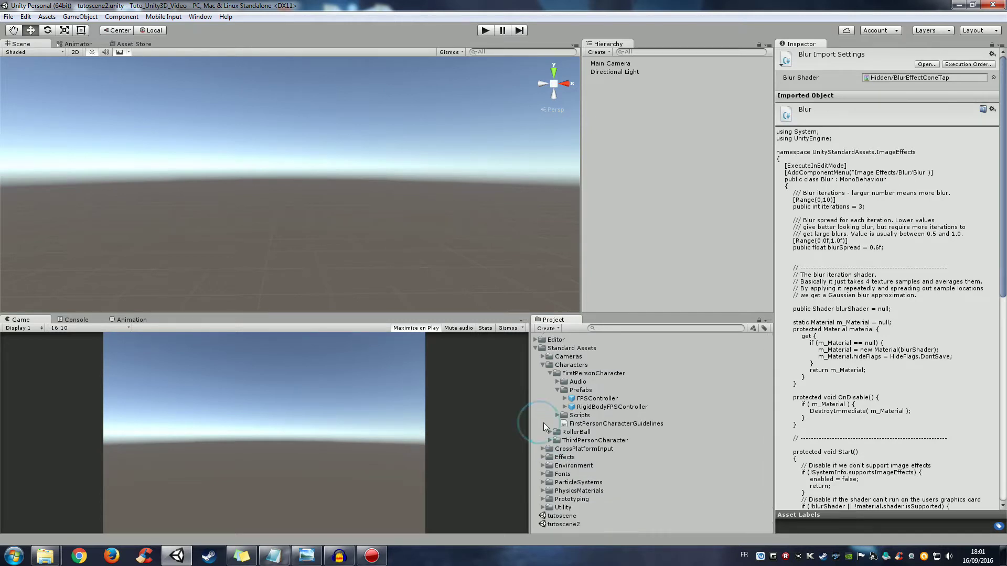
left_click(542, 365)
left_click(591, 486)
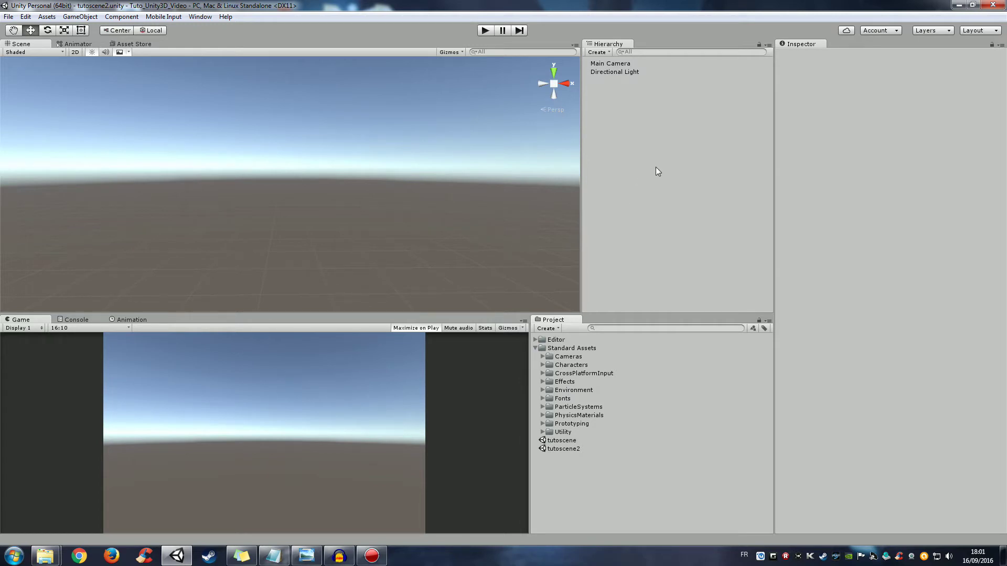
Add a 3D Plane from the Hierarchy and set its position to 0, 0, 0.
right_click(623, 157)
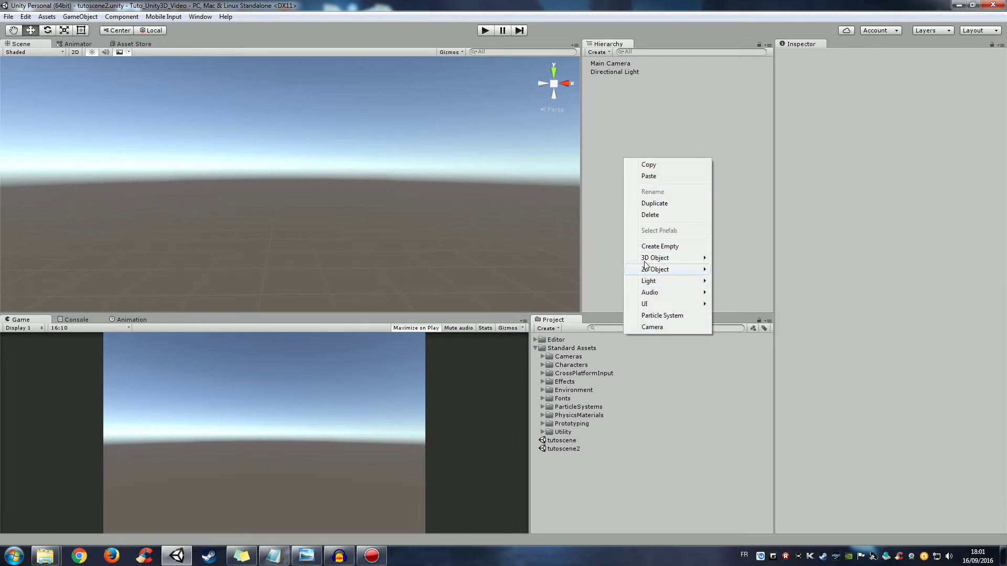
mouse_move(653, 258)
left_click(736, 304)
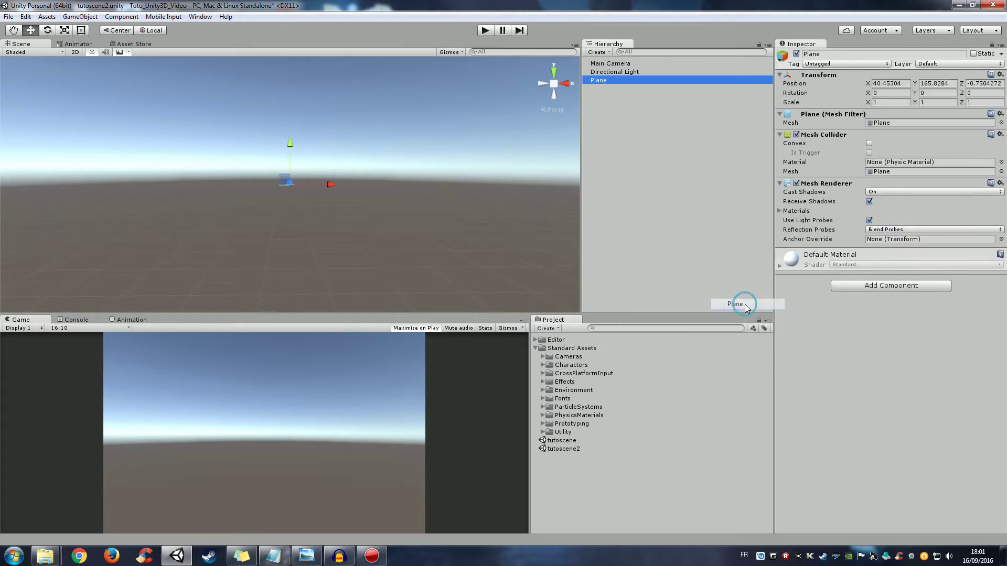
left_click(904, 83)
type("0")
left_click(936, 83)
type("0")
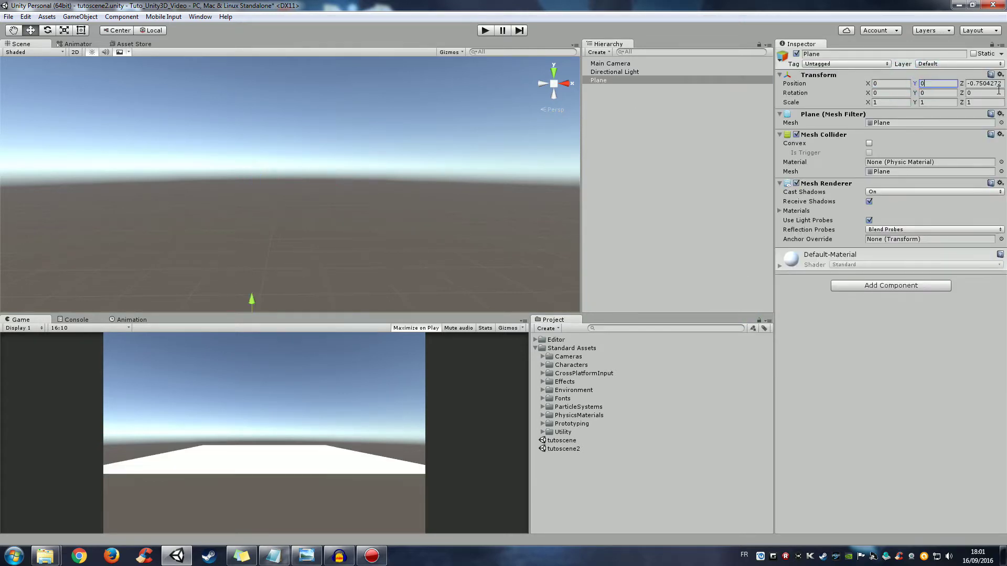
left_click(988, 84)
type("0")
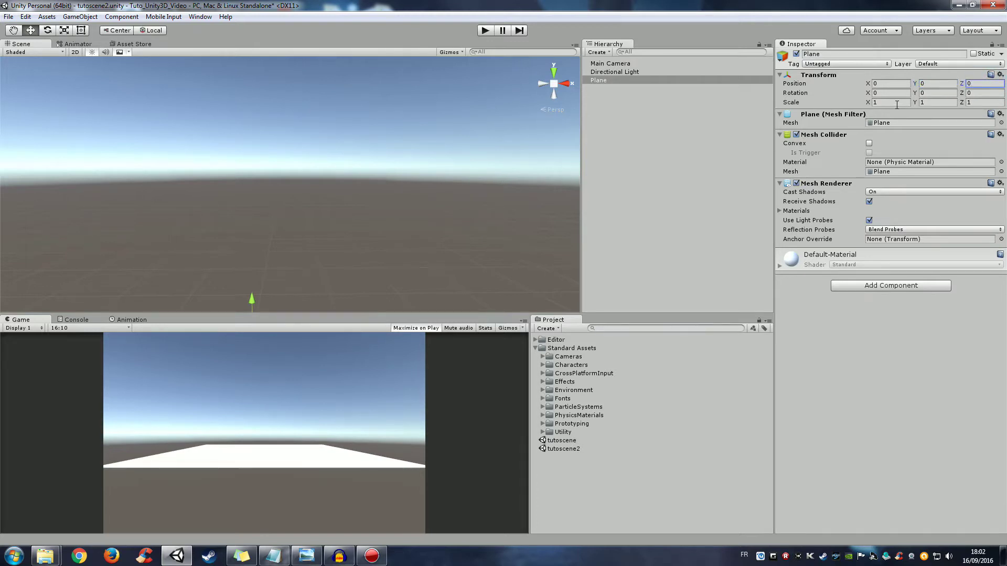
Scale the Plane to 5 on X, Y and Z and tilt the view to see it.
left_click(894, 102)
type("5")
left_click(939, 101)
type("5")
left_click(981, 102)
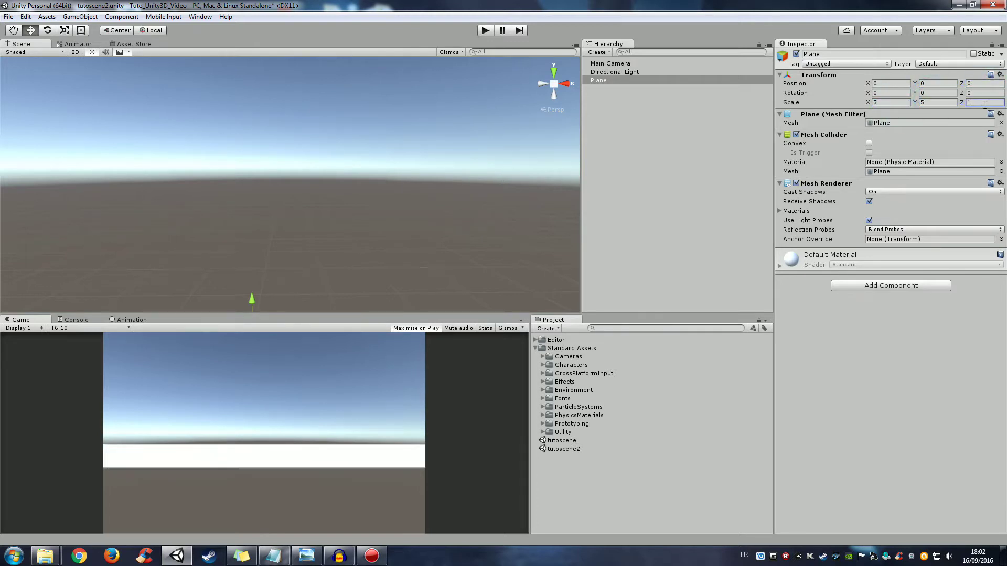
type("5")
right_click_drag(351, 166, 329, 242)
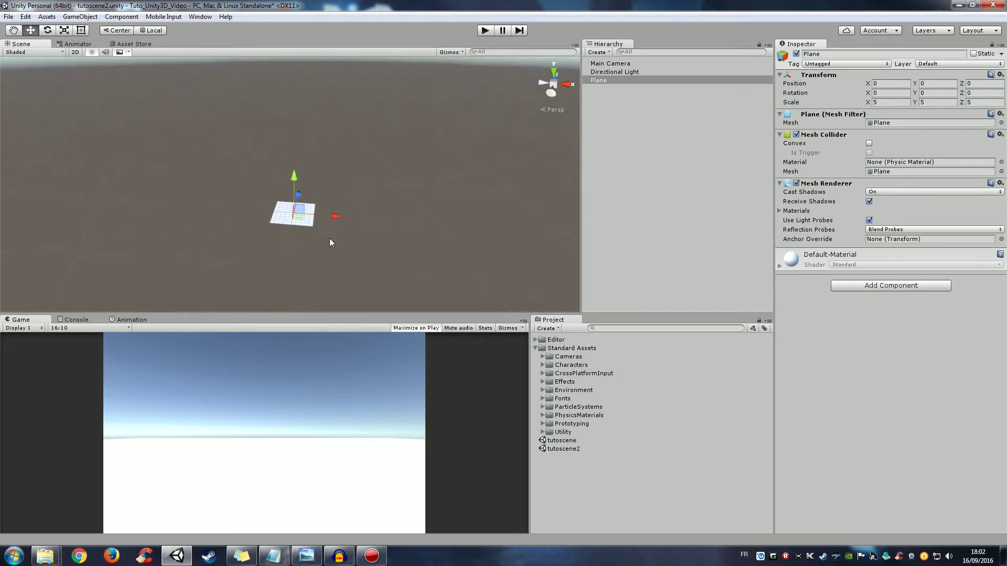
left_click(604, 123)
scroll(314, 229, "up", 5)
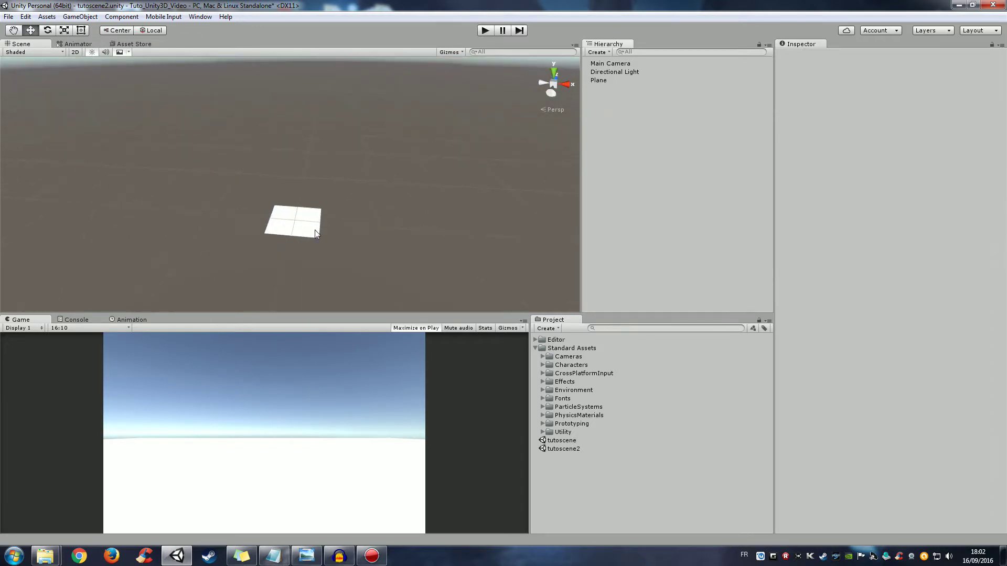
Drag the FPSController prefab onto the plane and raise it above the ground.
left_click(543, 365)
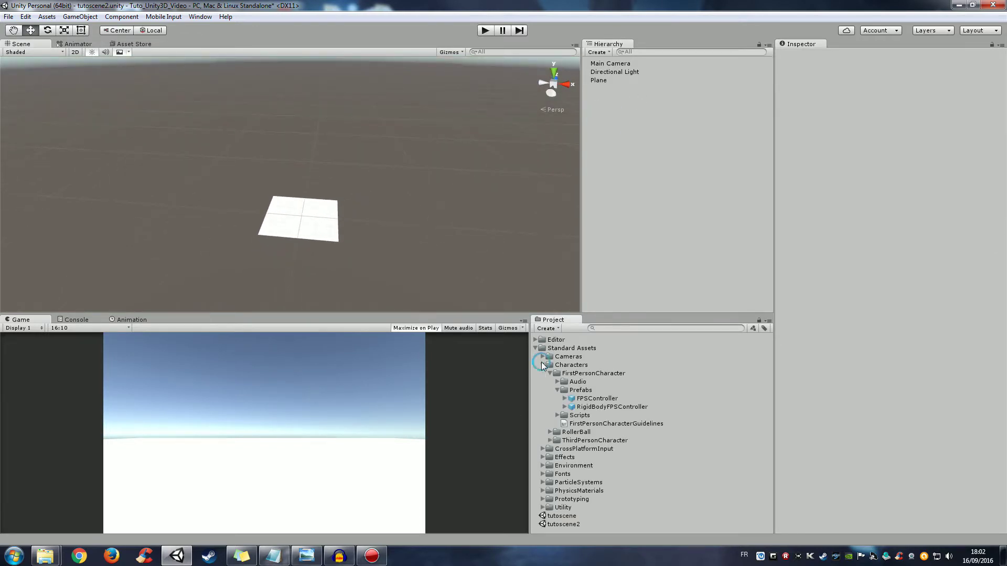
left_click_drag(580, 402, 305, 221)
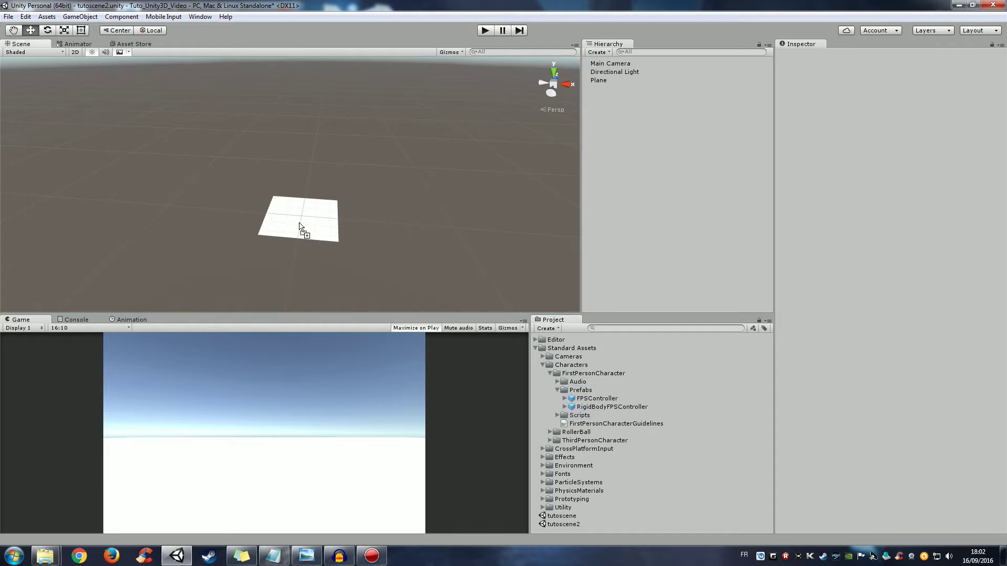
double_click(622, 72)
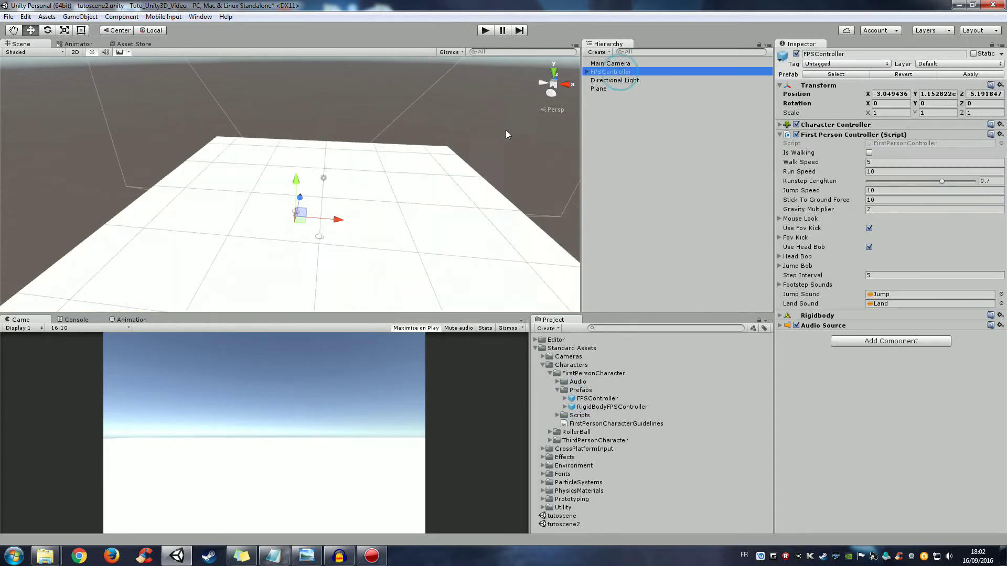
left_click_drag(298, 241, 309, 126)
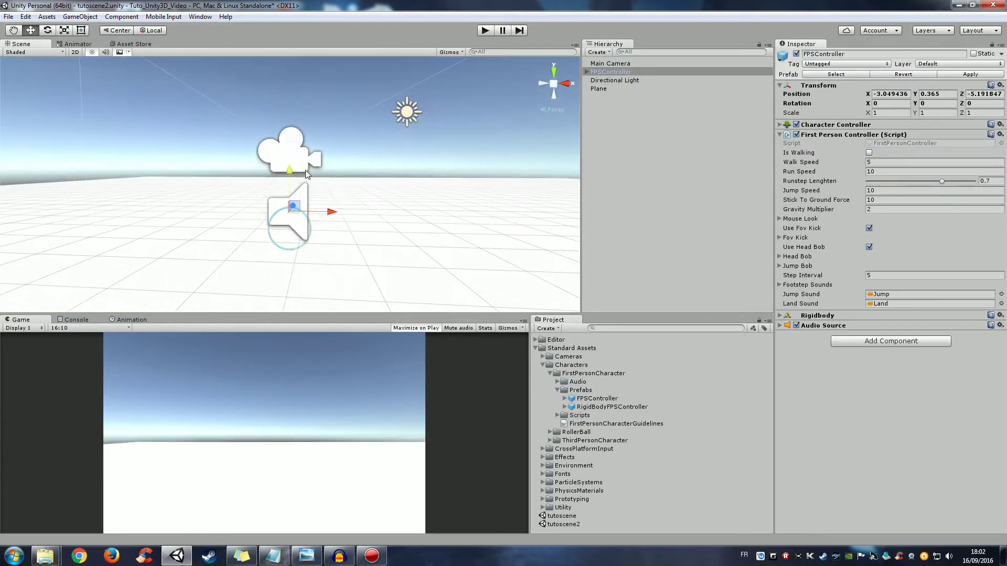
right_click_drag(257, 196, 407, 238)
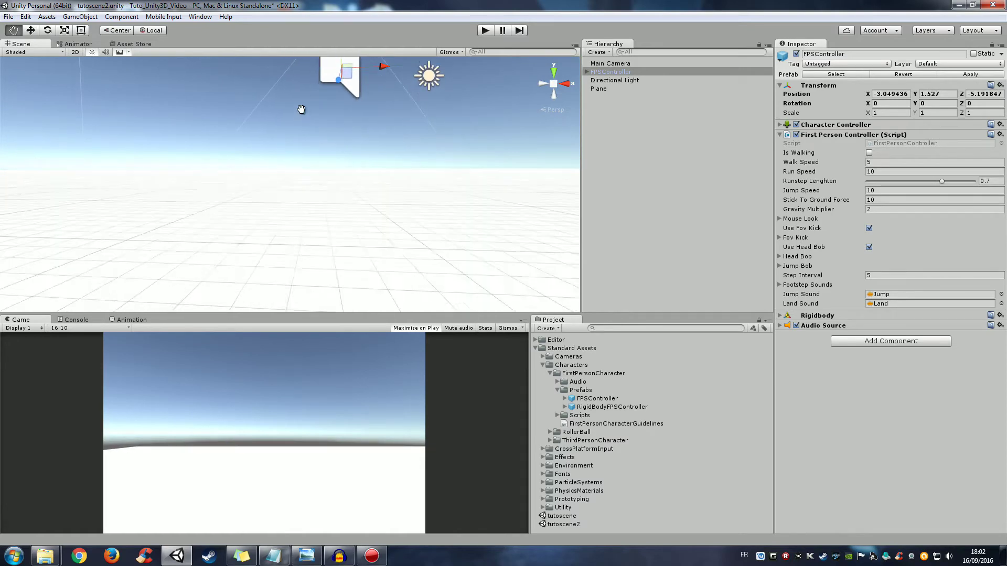
left_click(813, 125)
left_click(813, 125)
middle_click_drag(437, 172, 421, 253)
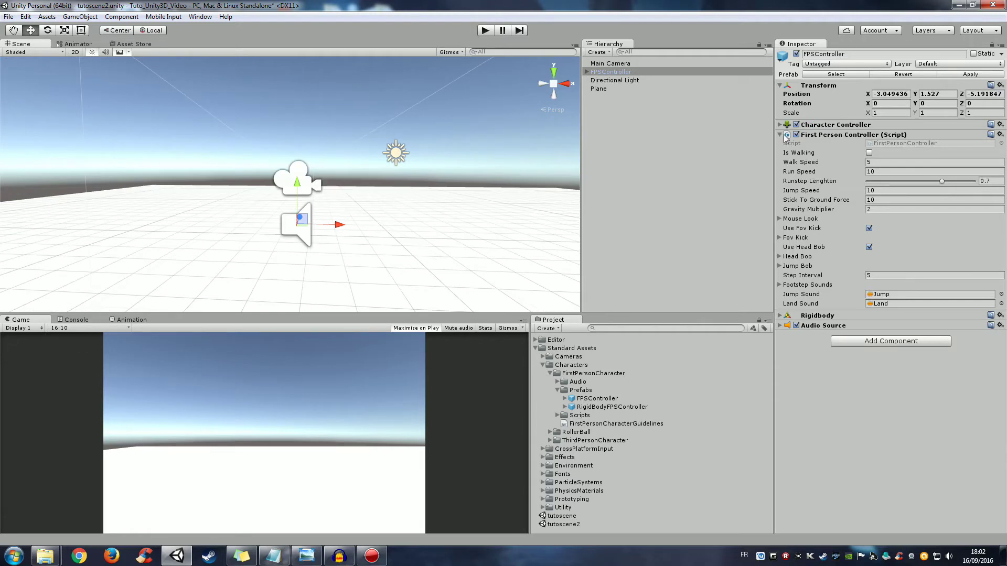
left_click(780, 134)
mouse_move(423, 210)
right_mouse_down()
mouse_move(433, 236)
mouse_move(373, 207)
mouse_move(337, 234)
mouse_move(446, 308)
right_mouse_up()
Delete the Main Camera from the scene.
left_click(603, 64)
key("Delete")
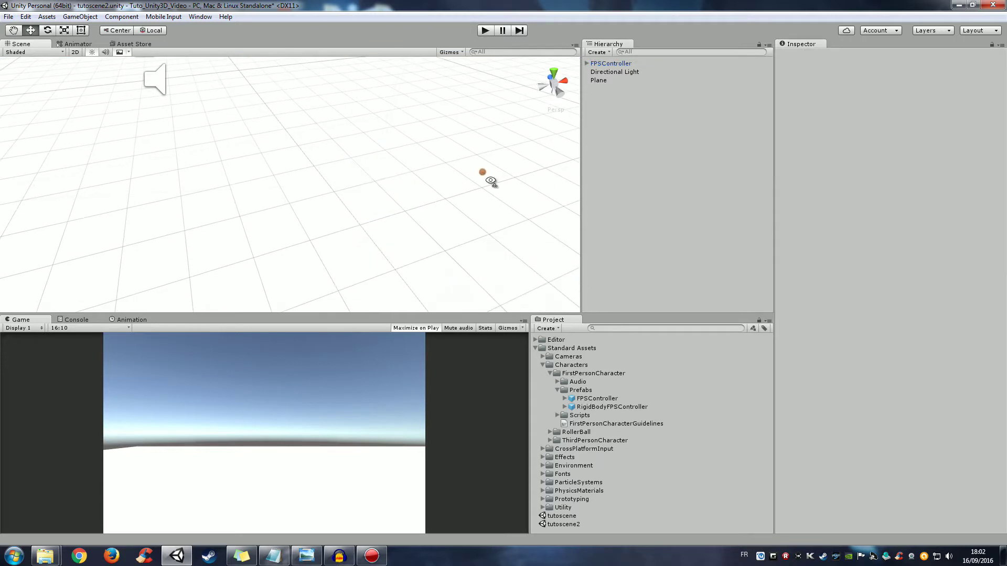
right_click_drag(485, 173, 396, 131)
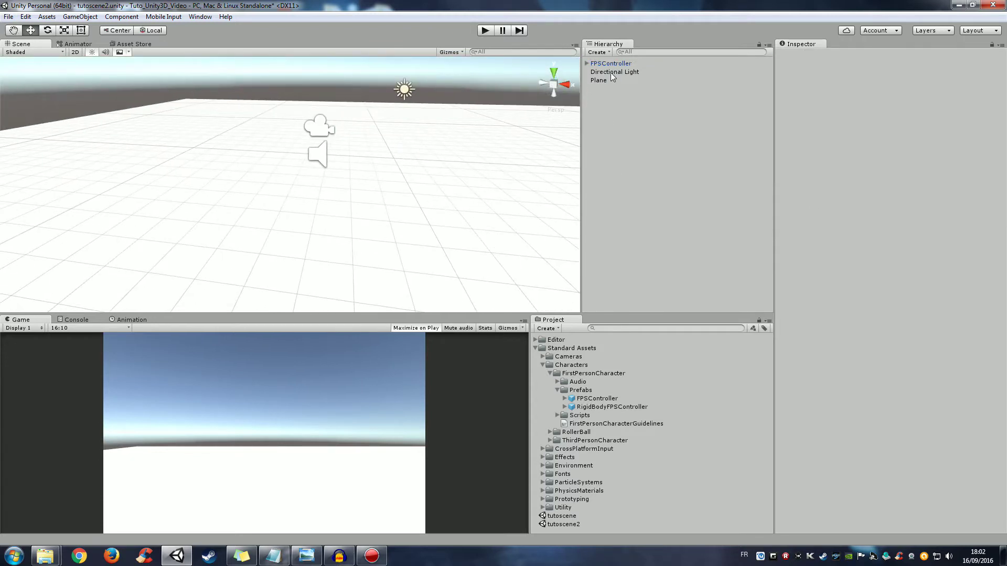
Fold up the Prefabs, FirstPersonCharacter, Characters and Standard Assets folders.
left_click(558, 390)
left_click(550, 373)
left_click(543, 366)
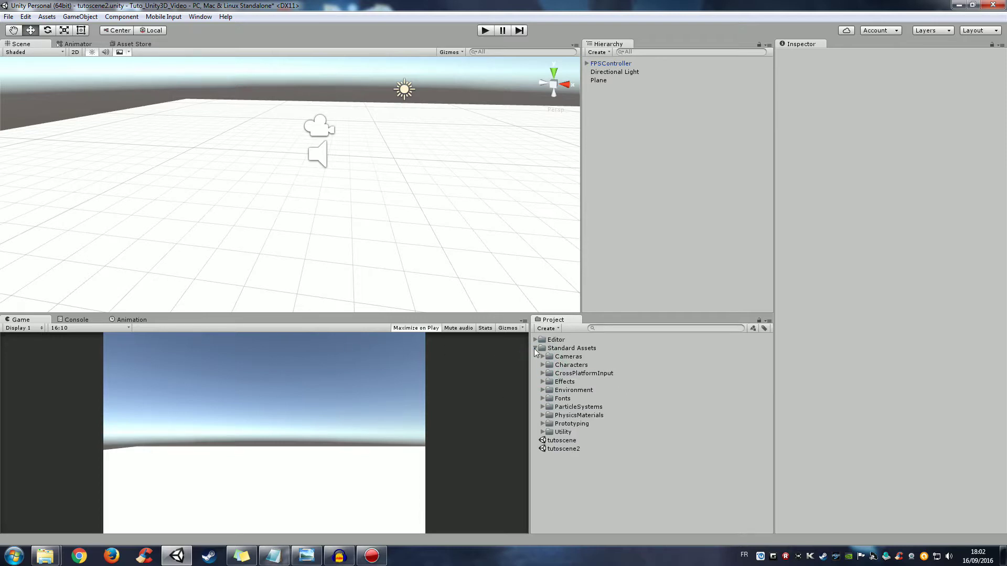
left_click(536, 348)
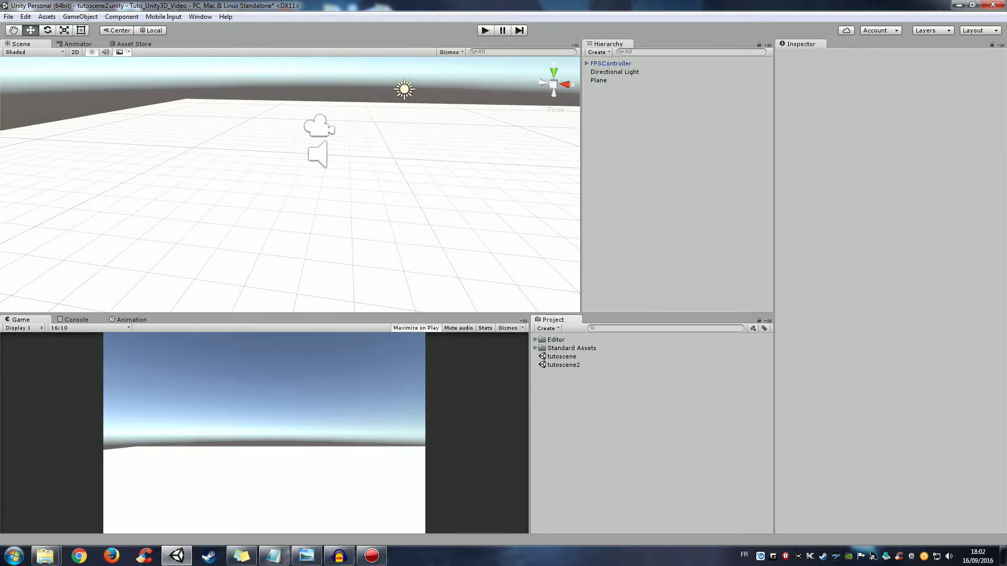
left_click_drag(0, 66, 485, 210)
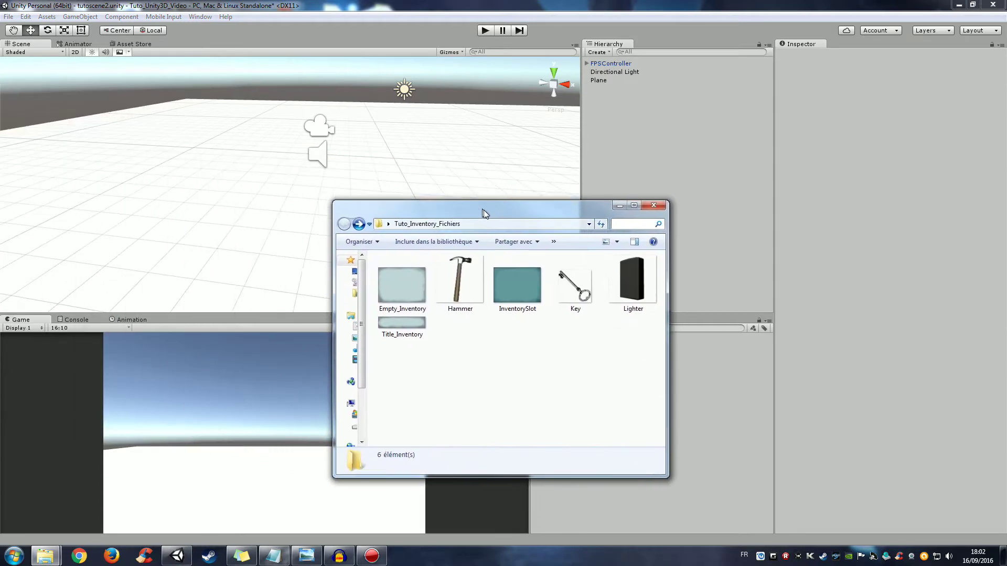
left_click_drag(391, 365, 598, 353)
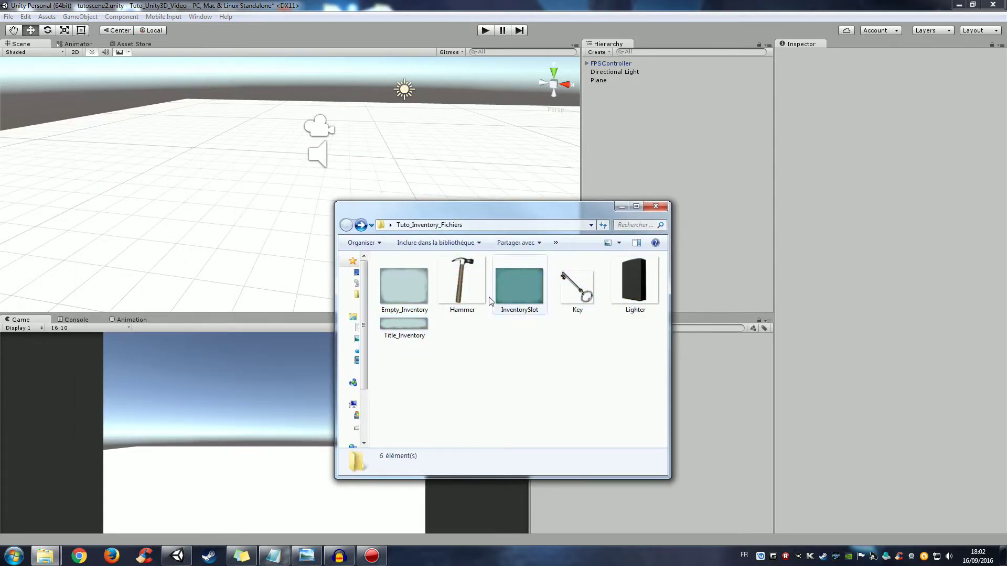
left_click(472, 293)
left_click(598, 362)
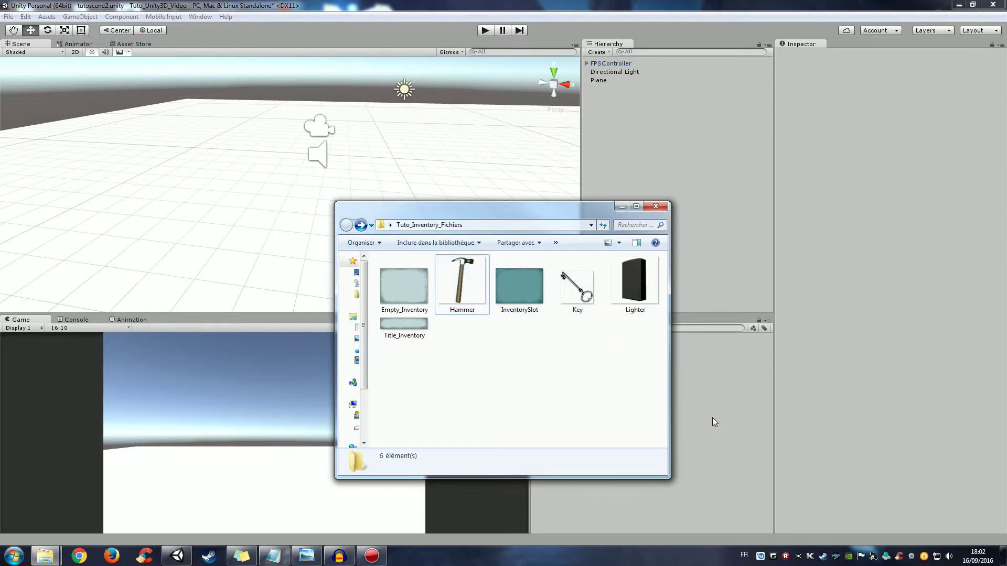
left_click(686, 491)
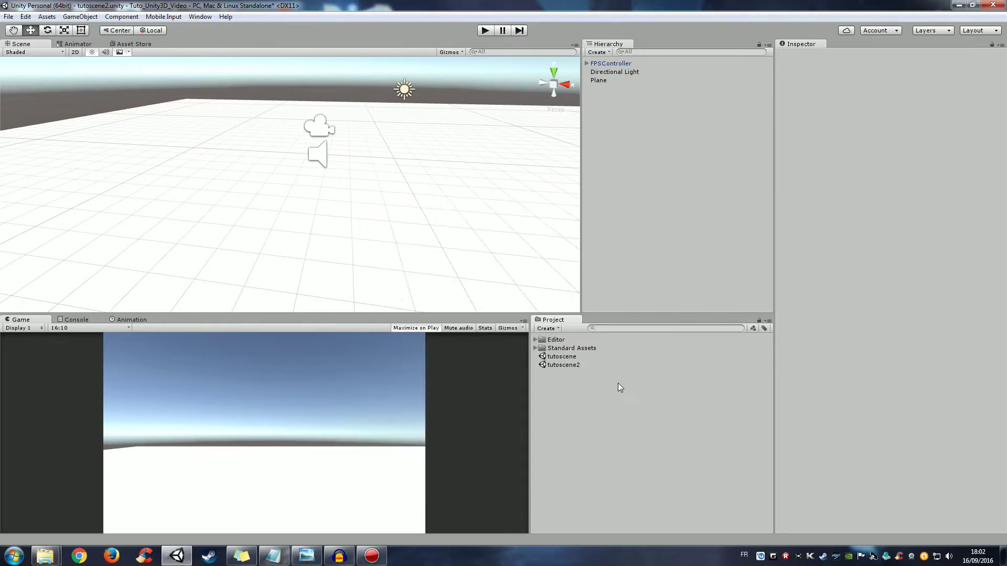
Create a new folder named _Sprite in the Project panel.
left_click(547, 328)
left_click(586, 31)
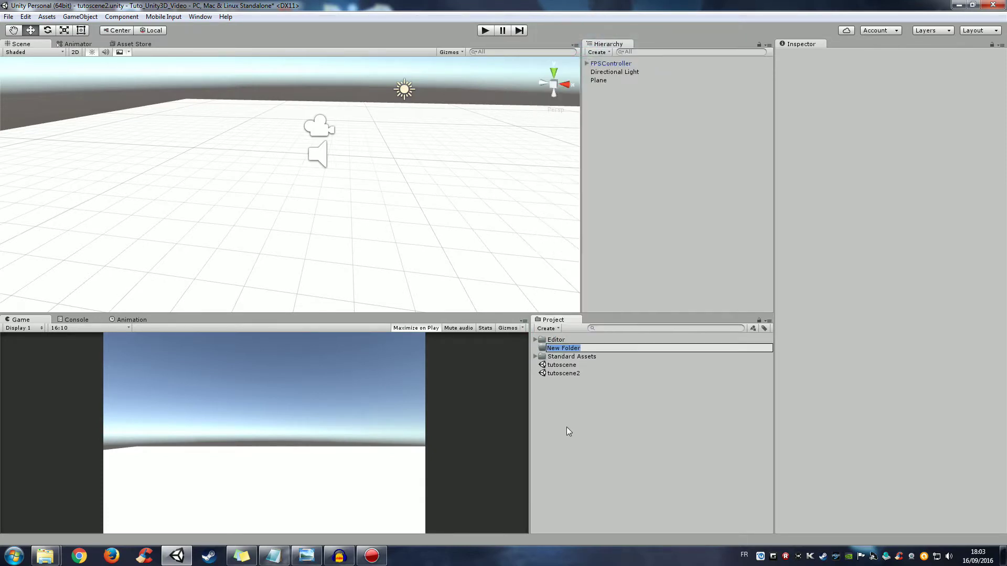
type("_Sprite")
key("Return")
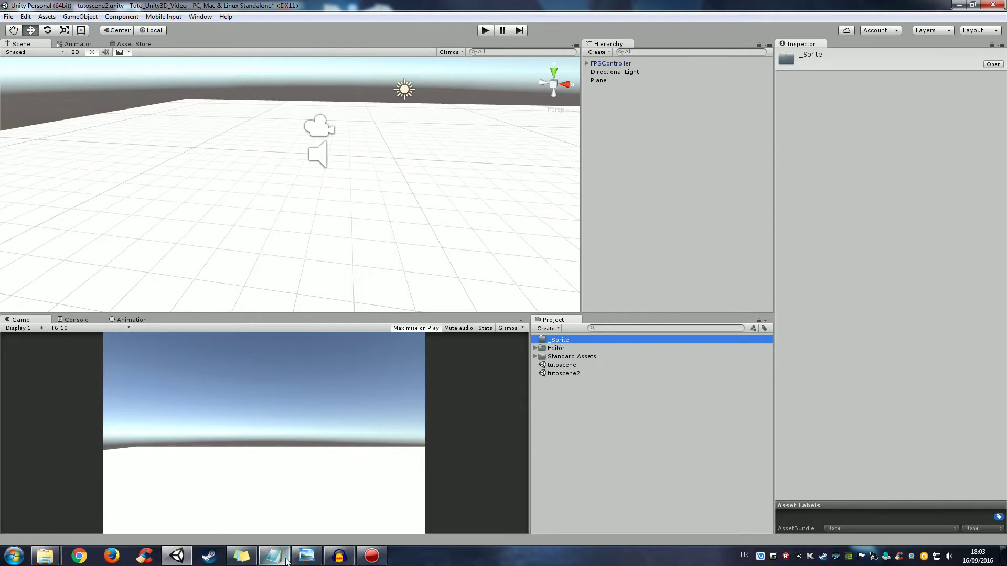
mouse_move(307, 555)
Select all six images in the Tuto_Inventory_Fichiers window and drag them into _Sprite.
left_click(45, 556)
left_click(187, 518)
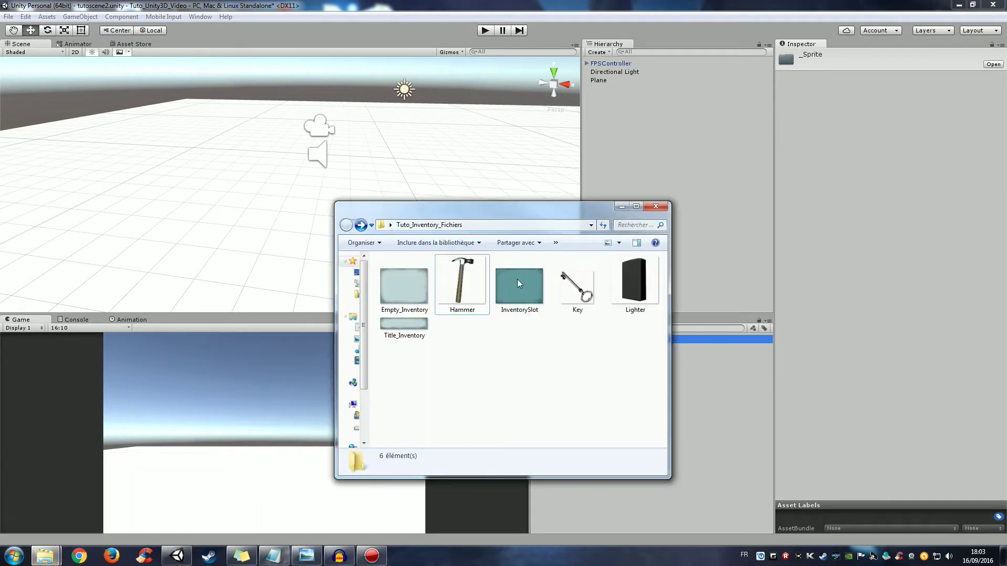
left_click_drag(476, 214, 368, 198)
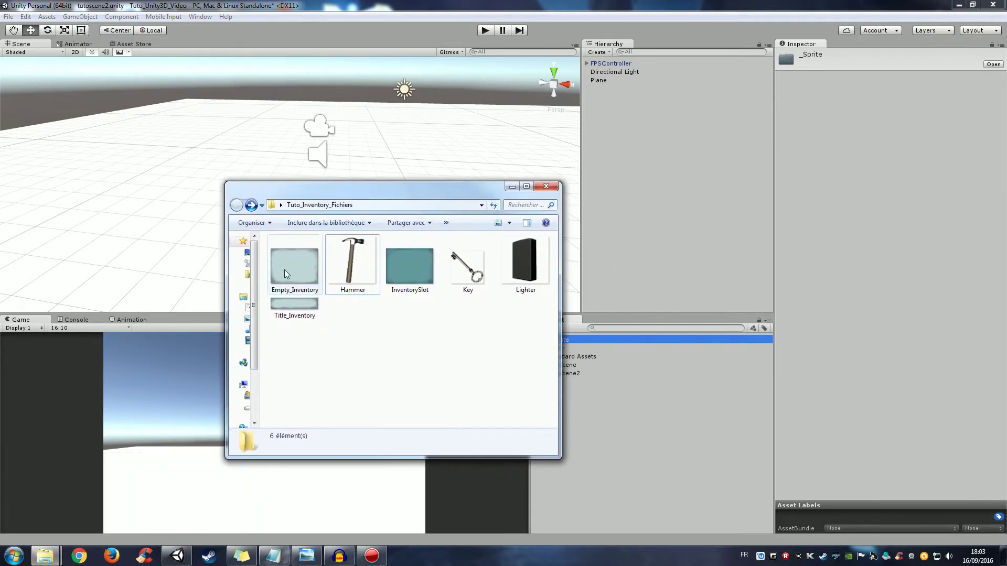
left_click(284, 269)
left_click(292, 315, "ctrl")
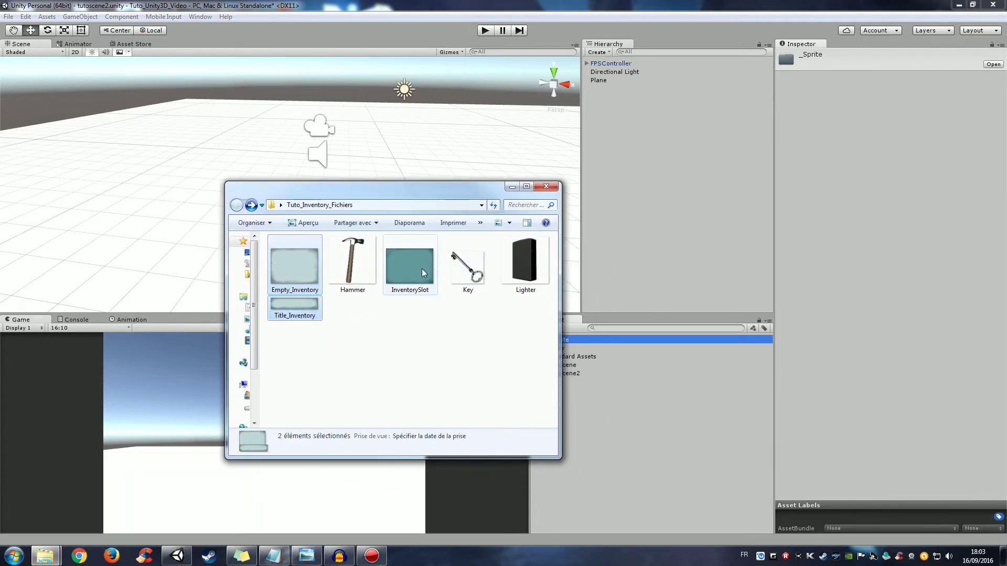
left_click(422, 268, "ctrl")
left_click(352, 268, "ctrl")
left_click(514, 277, "ctrl")
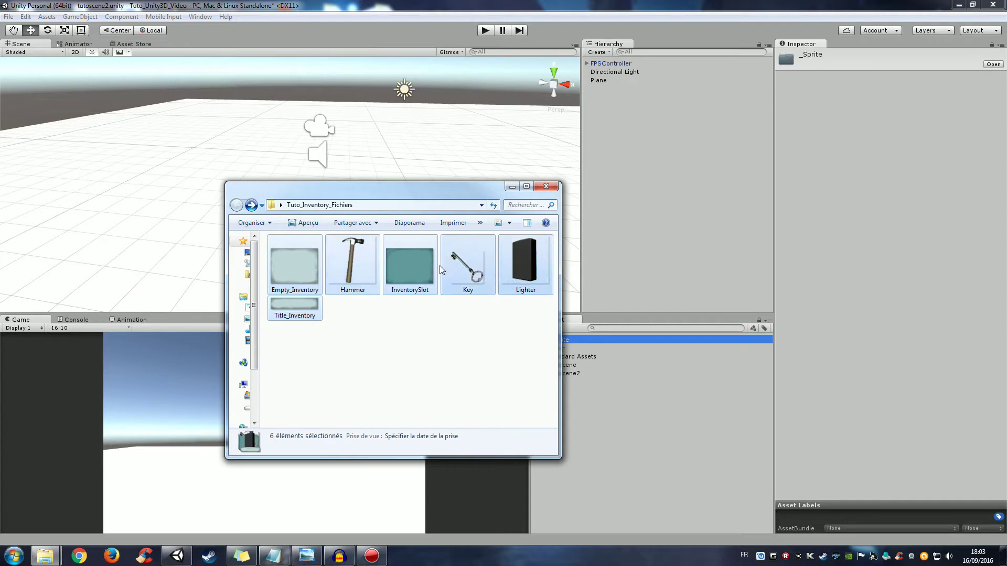
left_click(468, 268, "ctrl")
left_click_drag(398, 189, 321, 186)
left_click_drag(401, 272, 557, 344)
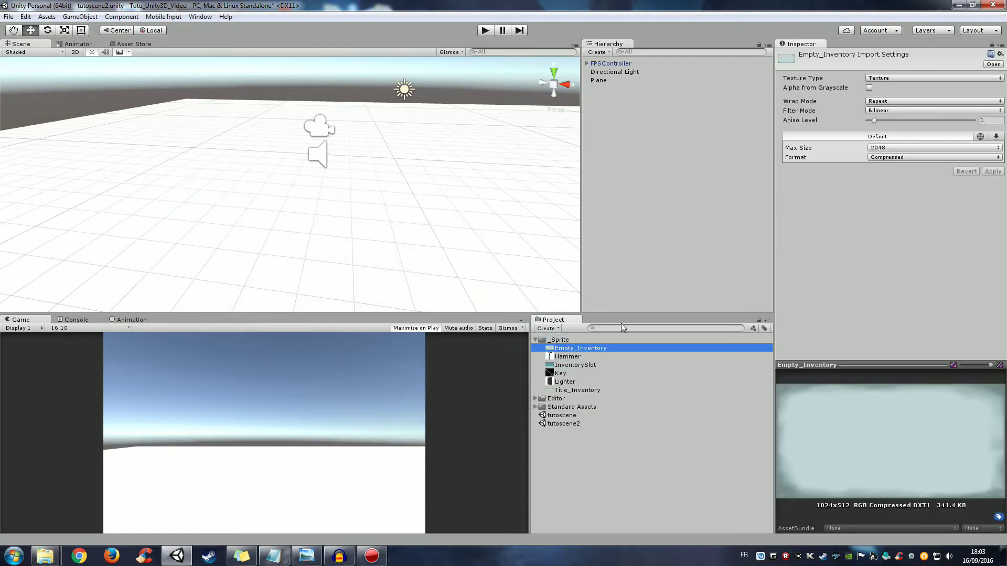
Preview the Hammer, Empty_Inventory and Key textures, then select all six images.
left_click(576, 357)
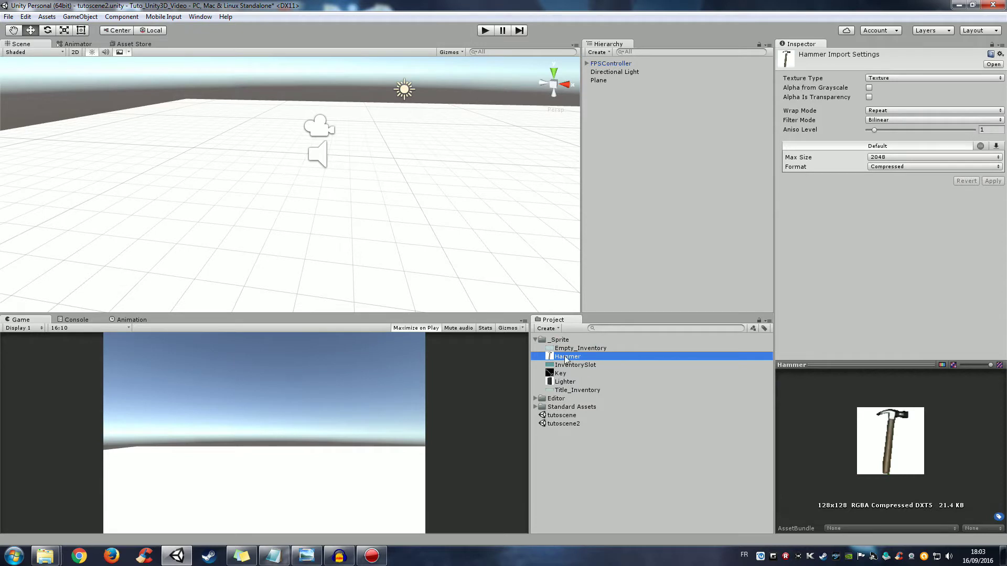
left_click(566, 349)
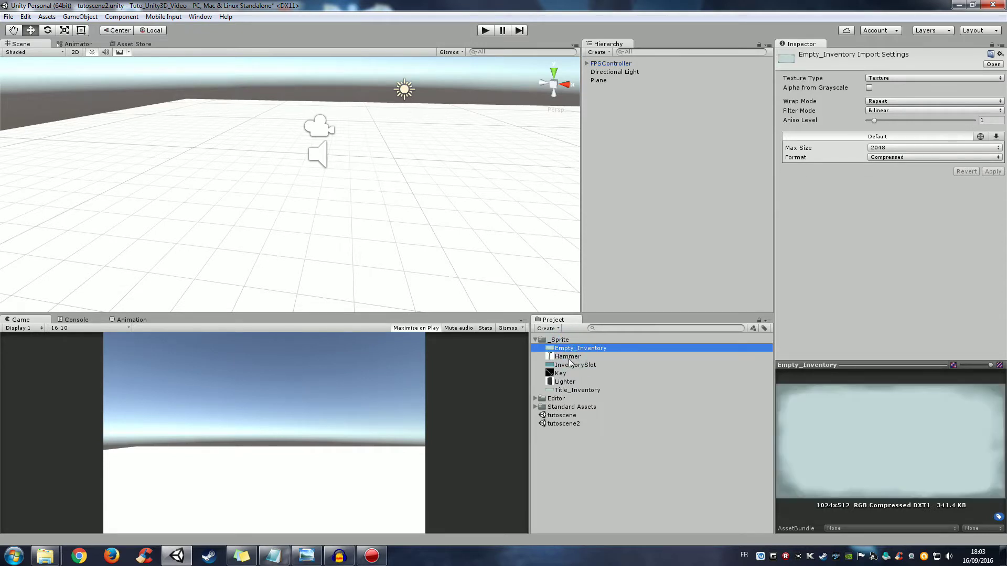
left_click(570, 360)
left_click(566, 372)
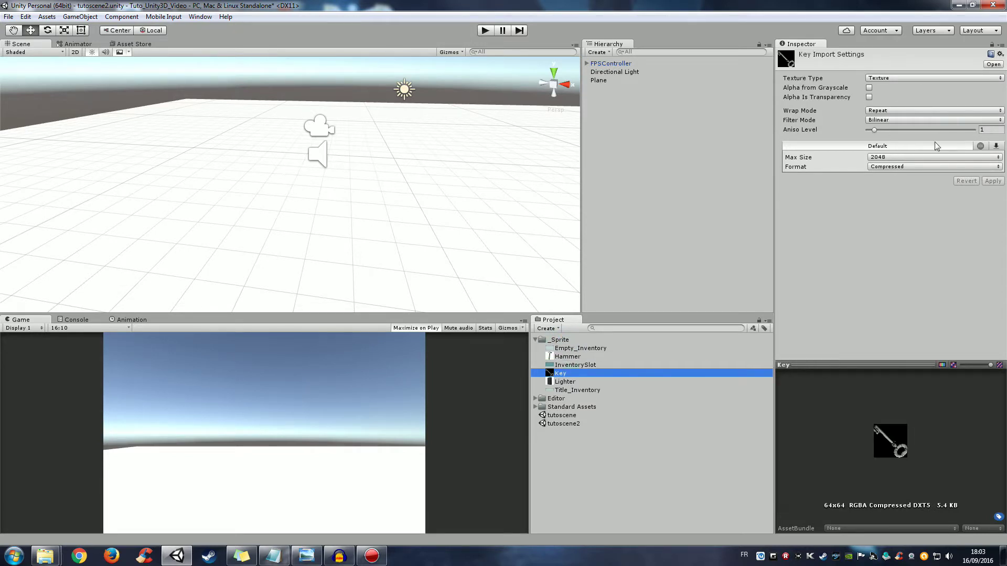
key("Up")
key("Up")
key("Up")
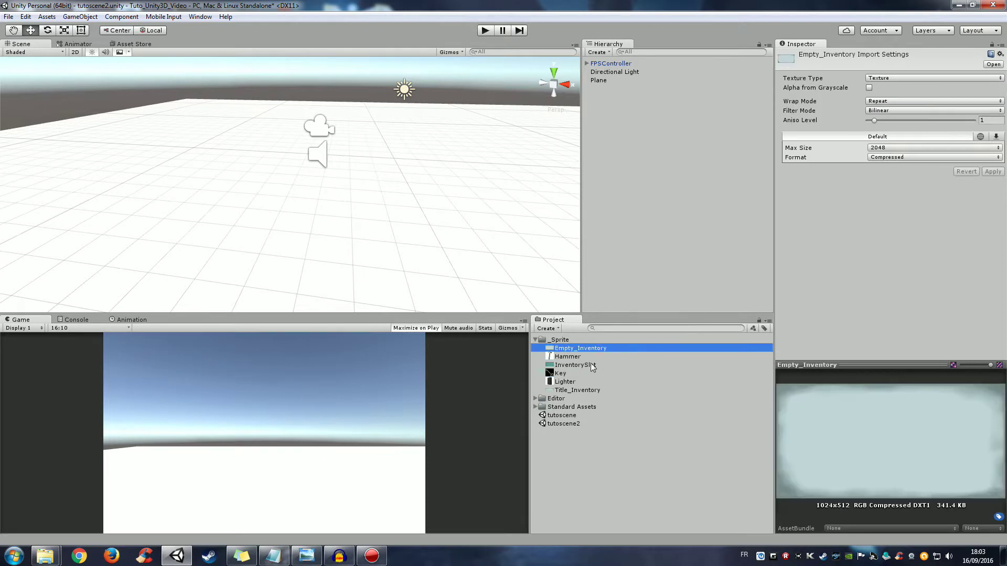
left_click(573, 389, "shift")
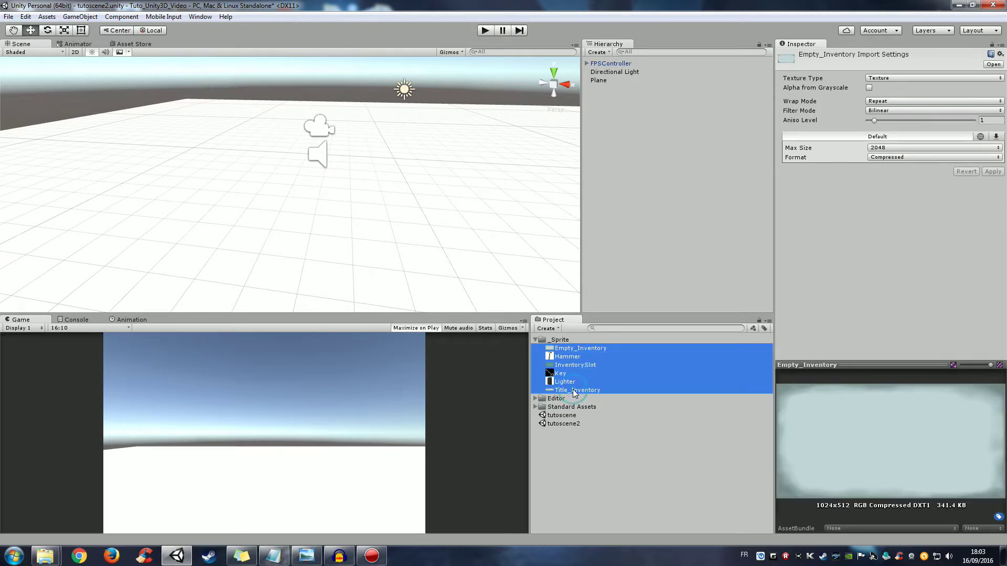
left_click(572, 350)
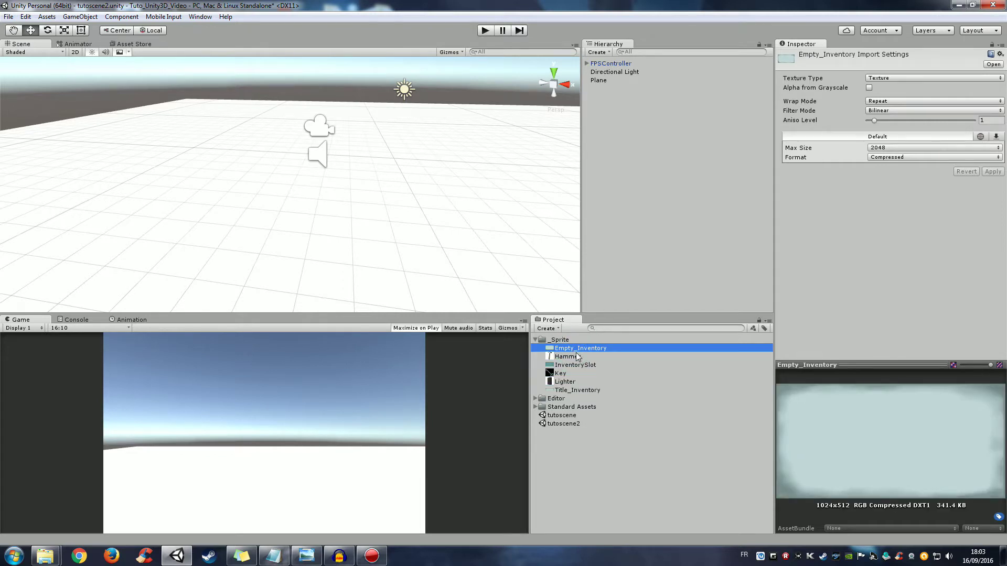
left_click(571, 393, "shift")
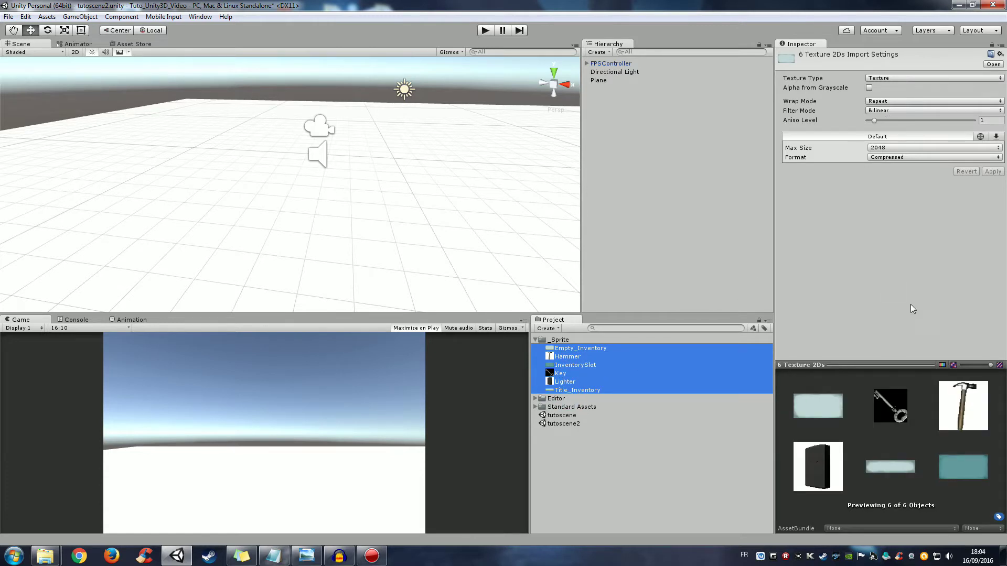
Set the six images to Sprite (2D and UI) type with Max Size 256 and apply.
left_click(881, 82)
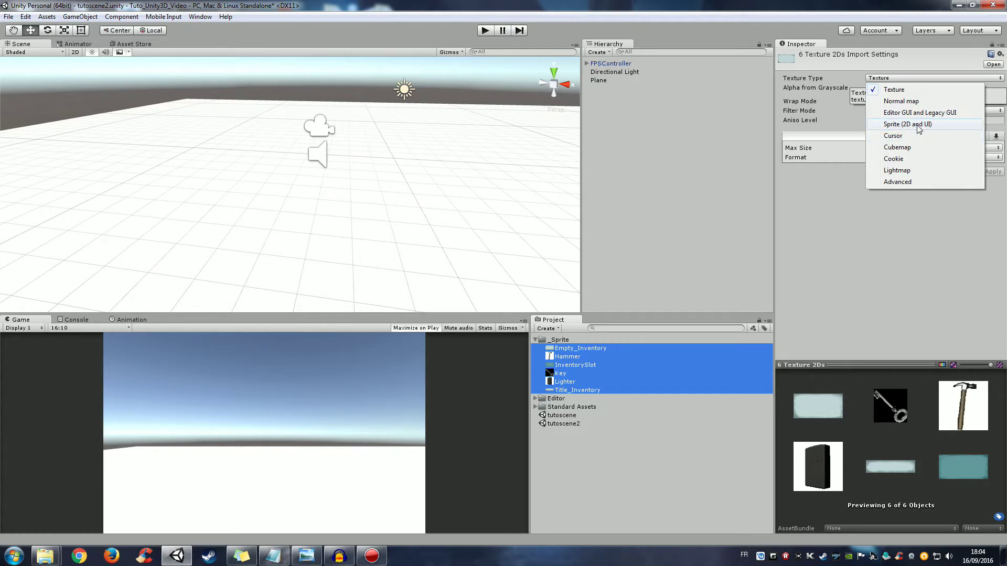
left_click(919, 128)
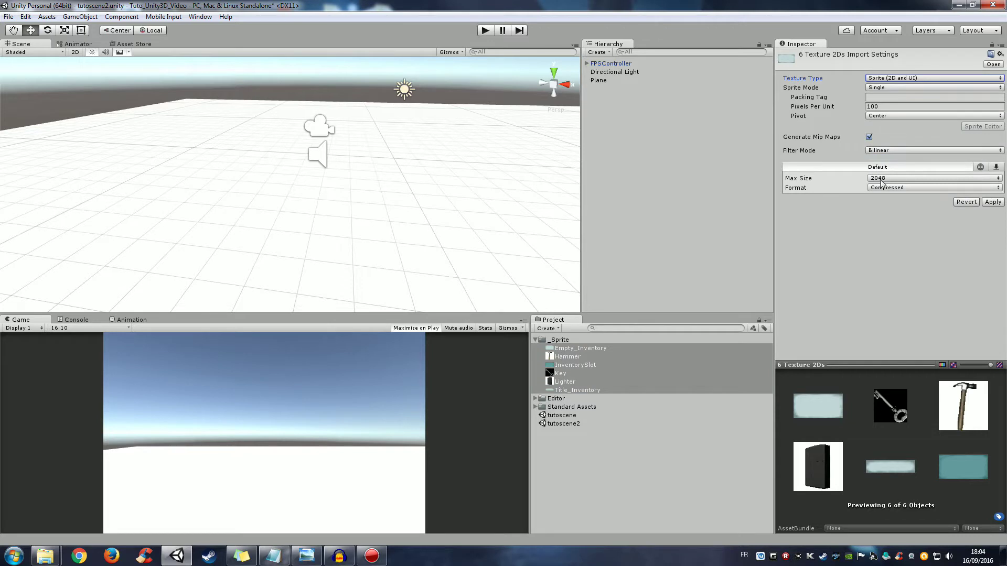
left_click(886, 182)
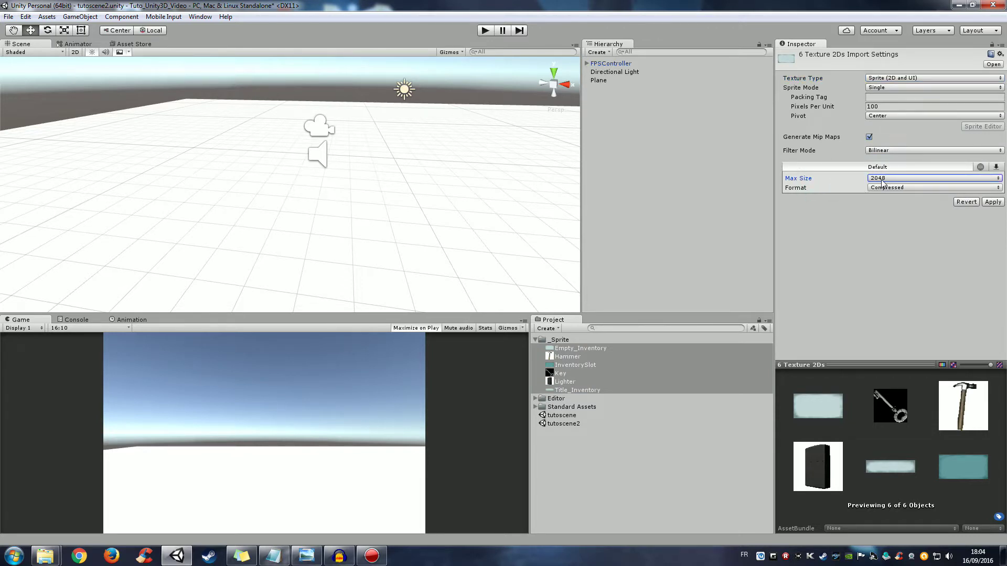
left_click(882, 180)
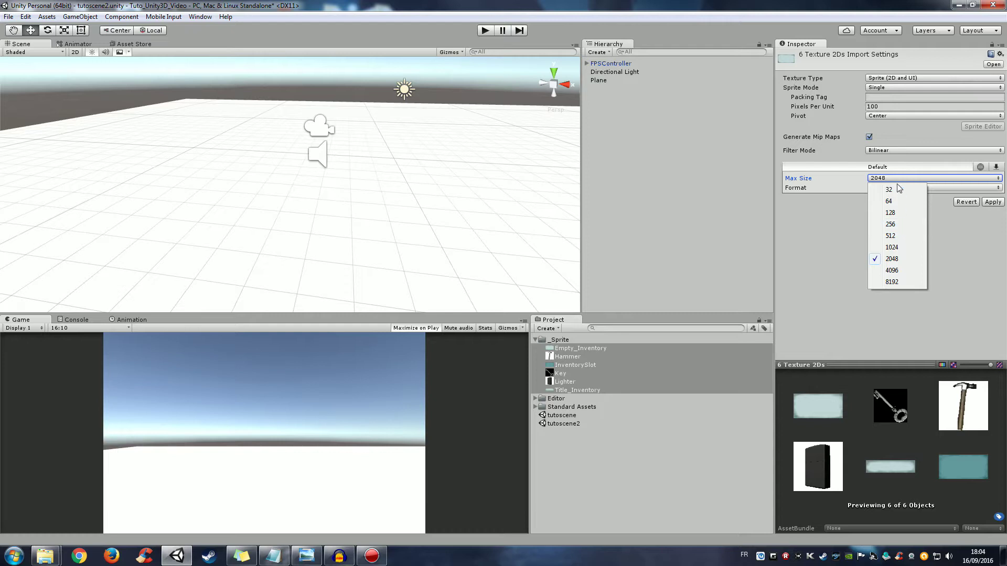
left_click(902, 229)
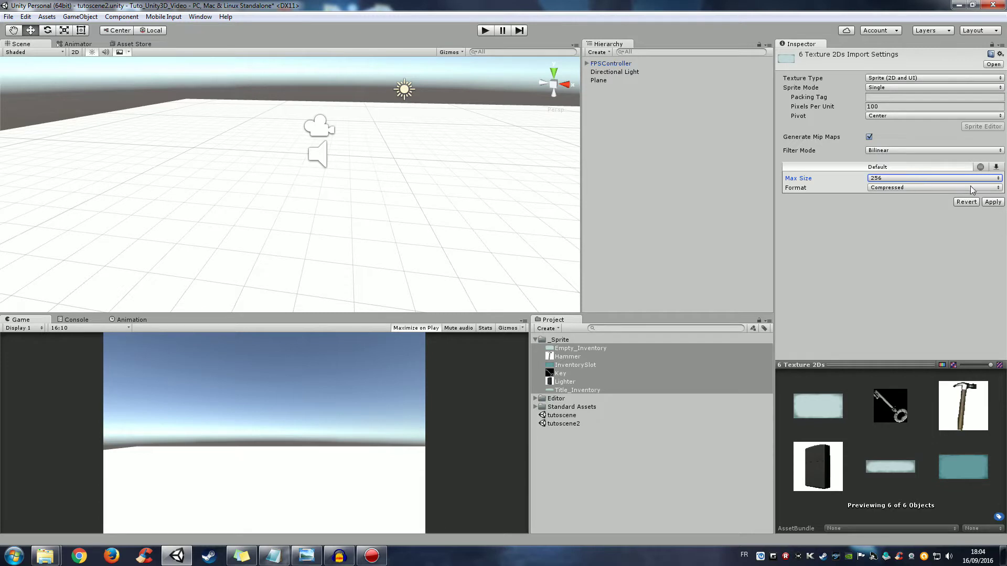
left_click(995, 203)
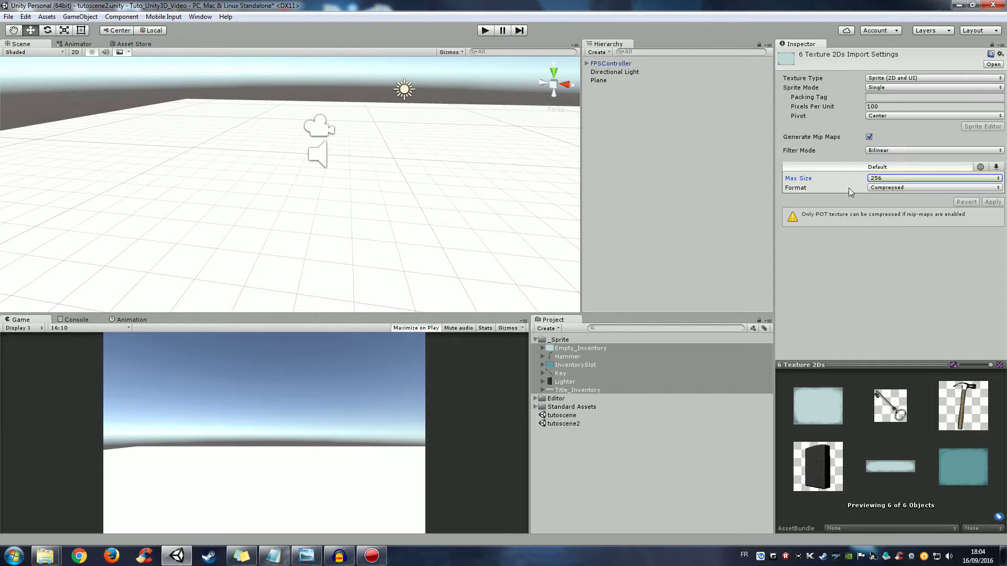
Switch the sprites' format to Truecolor, apply, and check individual sprites.
left_click(890, 190)
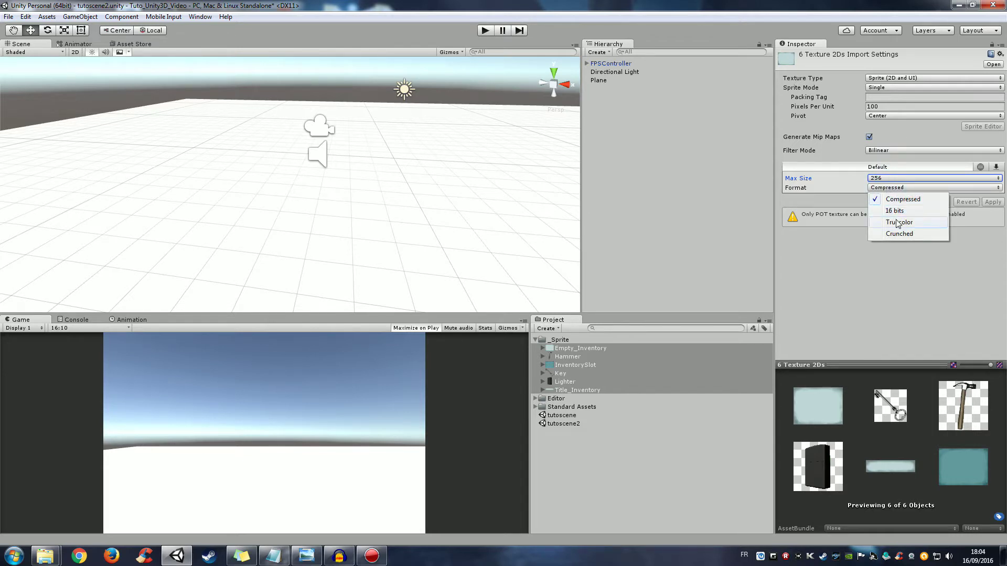
left_click(894, 221)
left_click(991, 202)
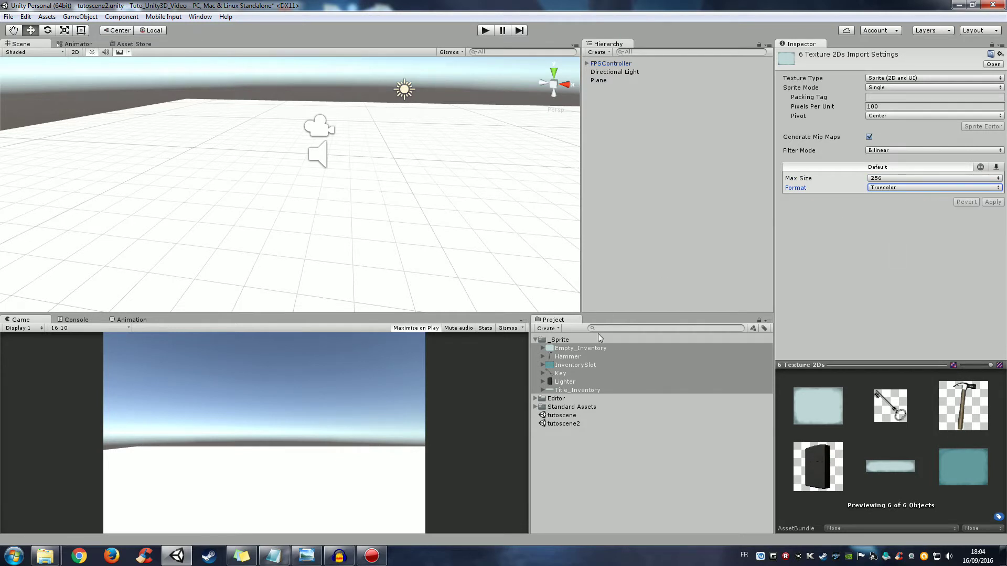
left_click(592, 364)
key("Down")
key("Down")
key("Up")
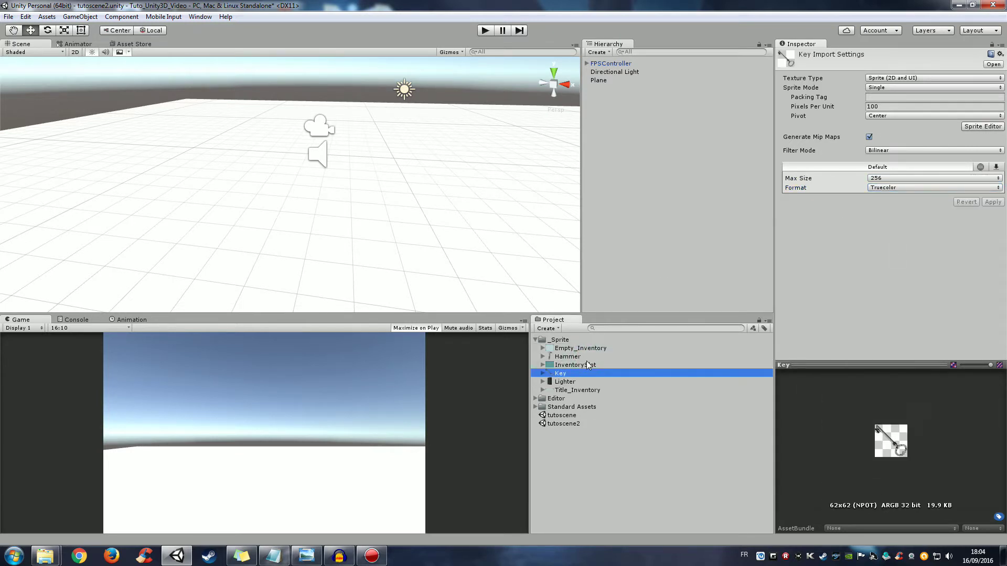
key("Up")
key("Up")
key("Up")
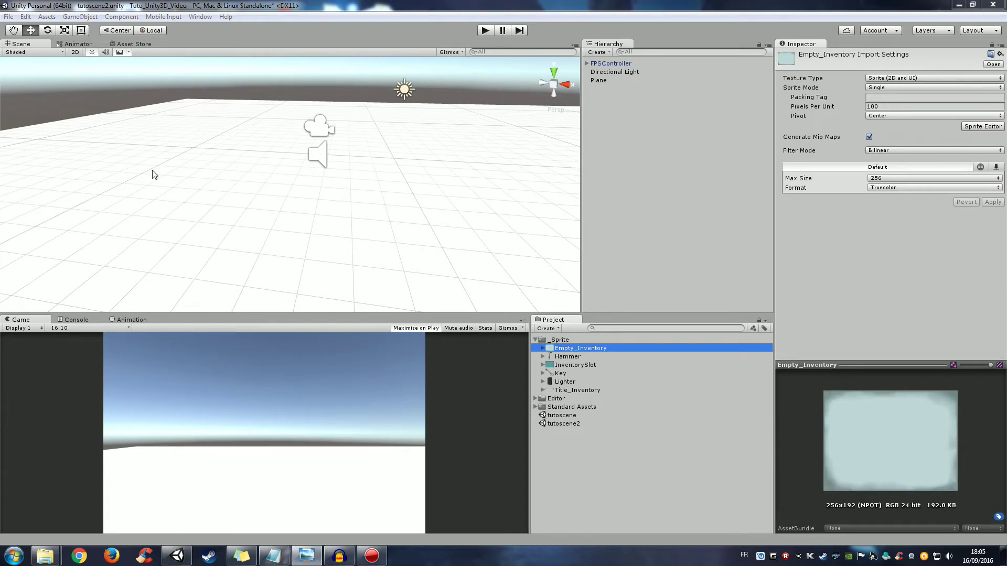
Create a UI Canvas with its EventSystem and review the Canvas Scaler's scale mode options.
left_click(651, 137)
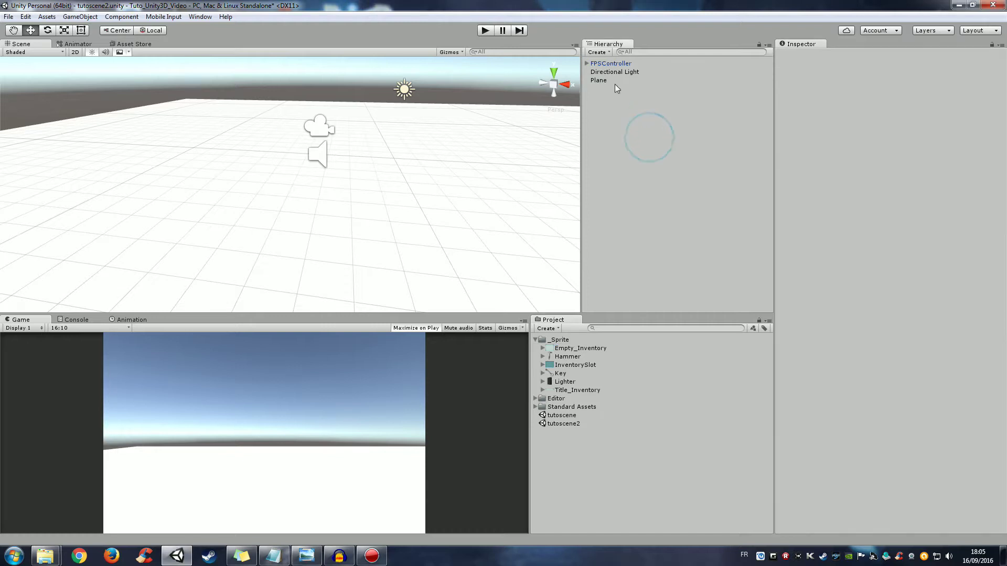
left_click(604, 55)
mouse_move(621, 135)
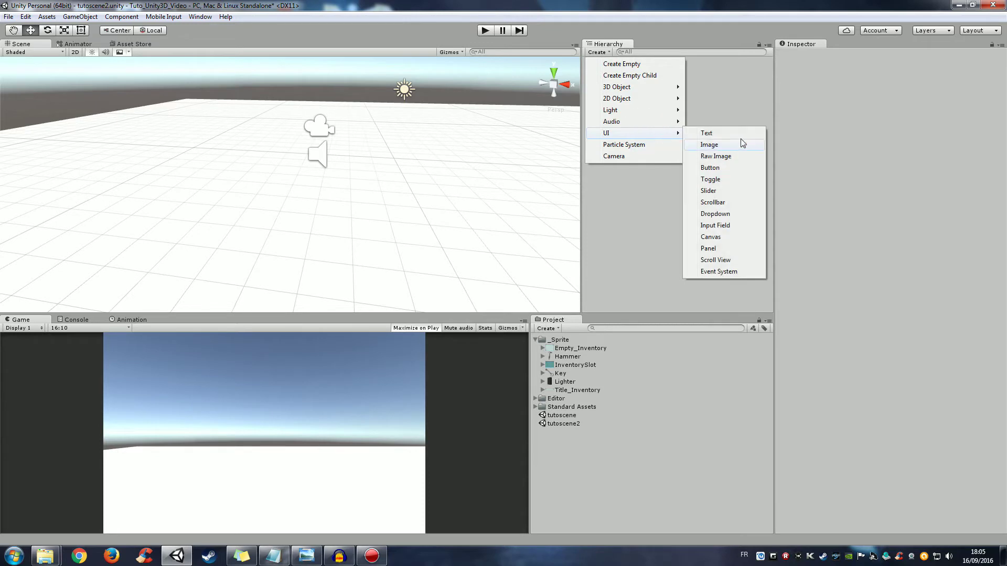
left_click(720, 239)
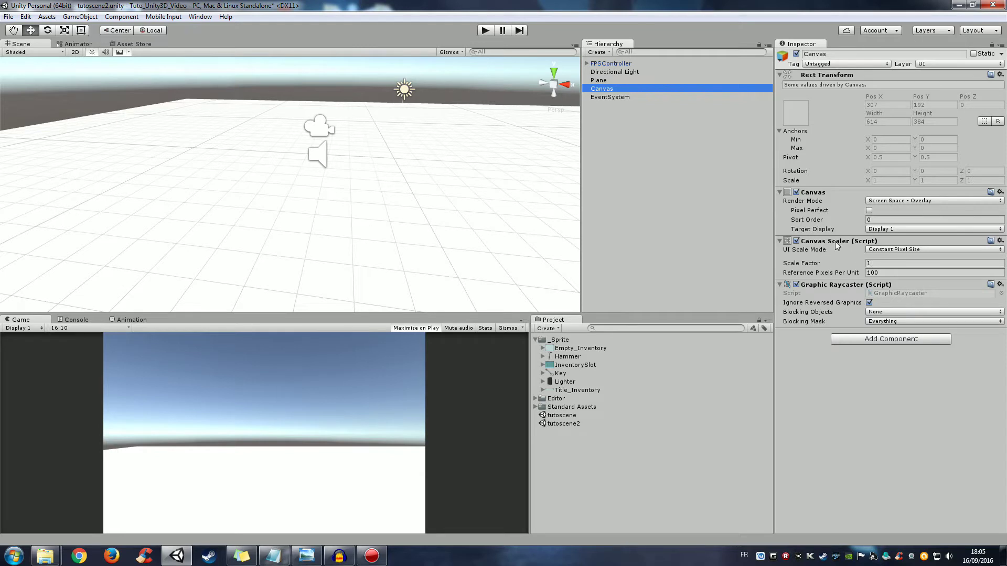
left_click(778, 241)
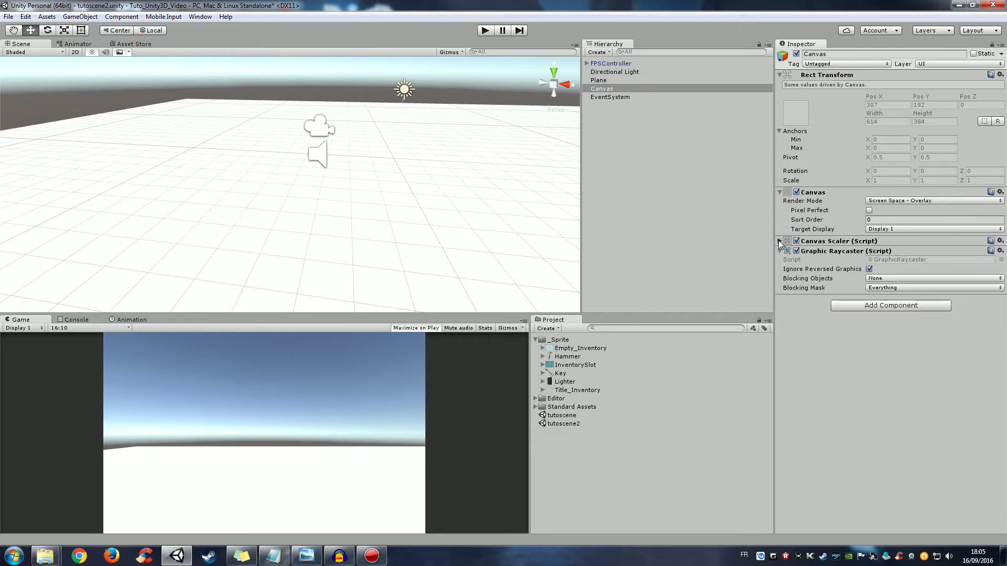
left_click(779, 241)
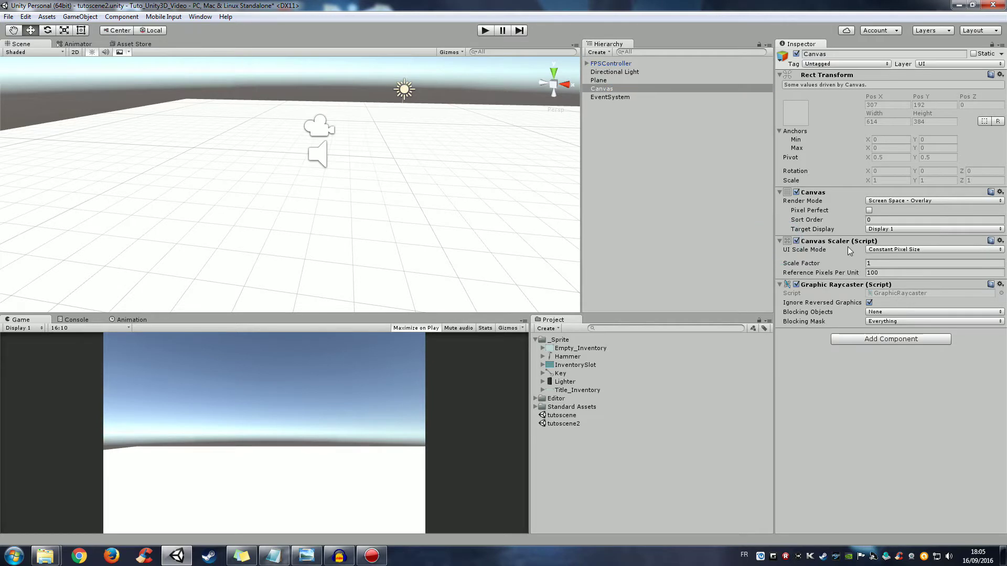
left_click(891, 251)
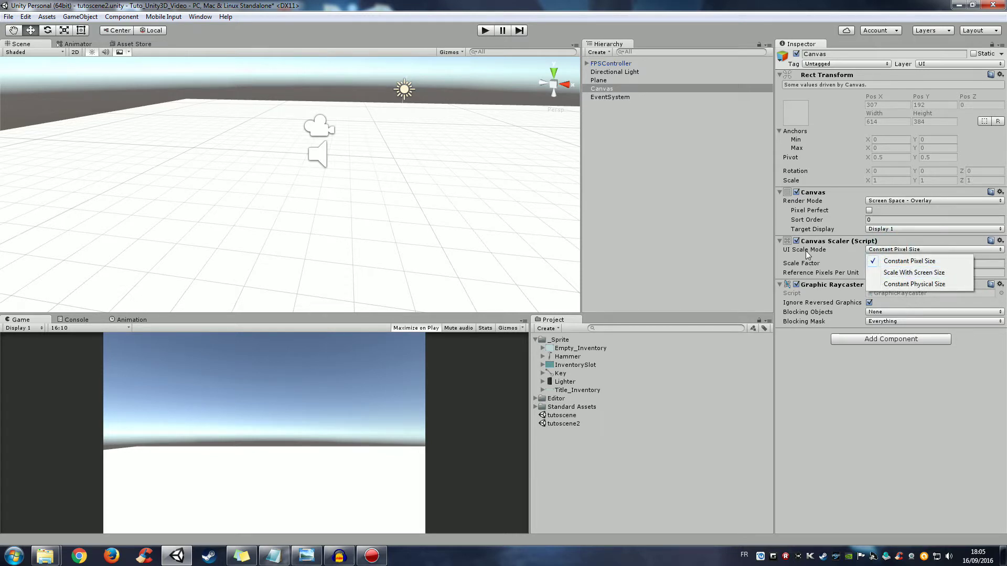
Set UI Scale Mode to Scale With Screen Size at a 1920 × 1080 reference resolution.
left_click(913, 273)
left_click(890, 264)
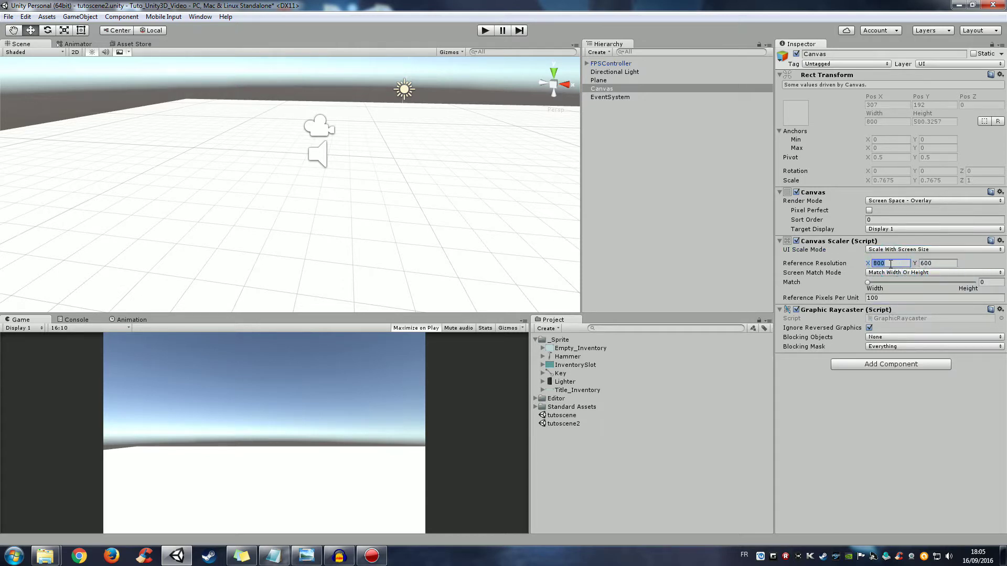
type("19")
type("20")
key("Tab")
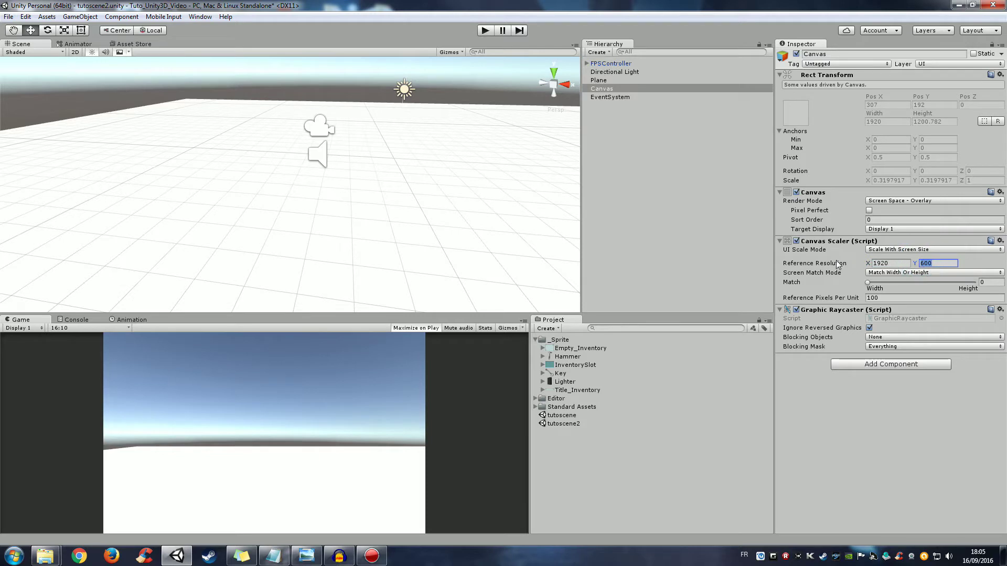
type("108")
Preview the Game view at 16:9 and Standalone (1024x768), then settle on Free Aspect.
left_click(69, 327)
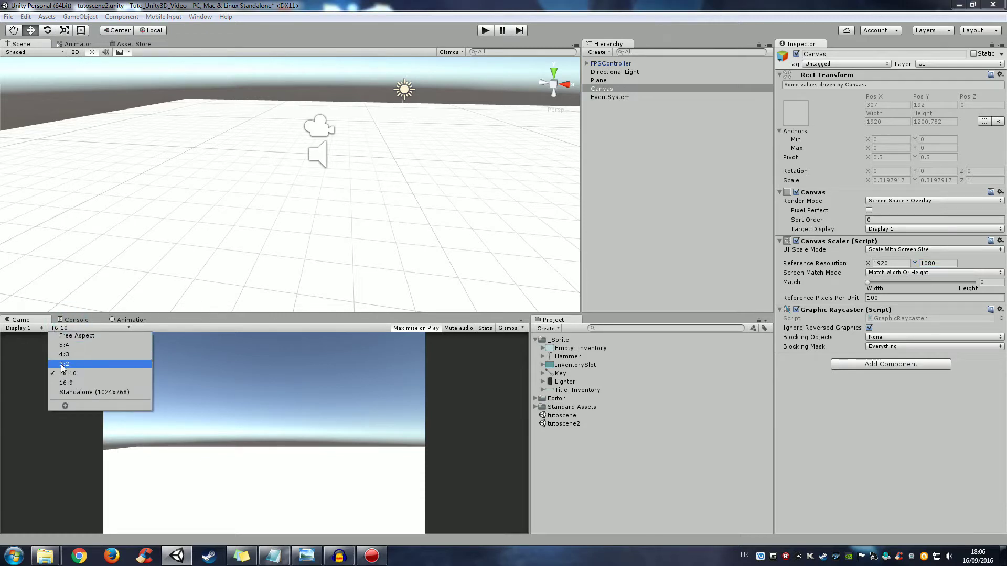
left_click(70, 381)
left_click(72, 329)
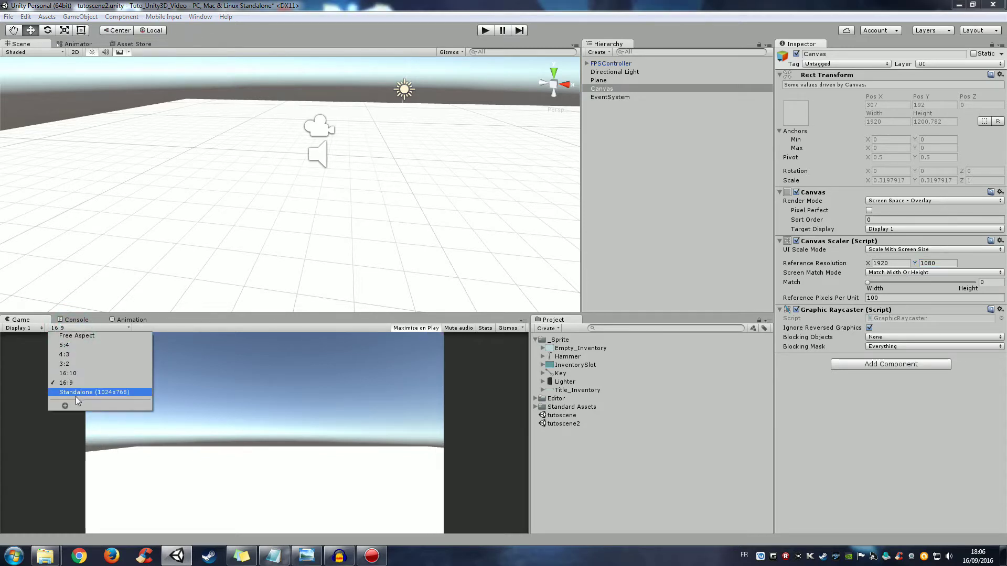
left_click(76, 393)
left_click(87, 329)
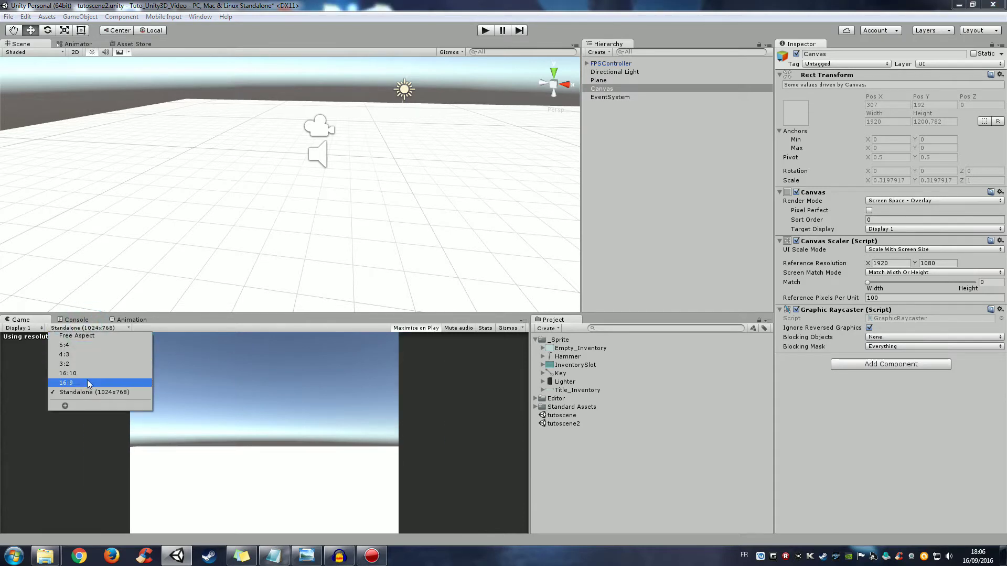
left_click(89, 378)
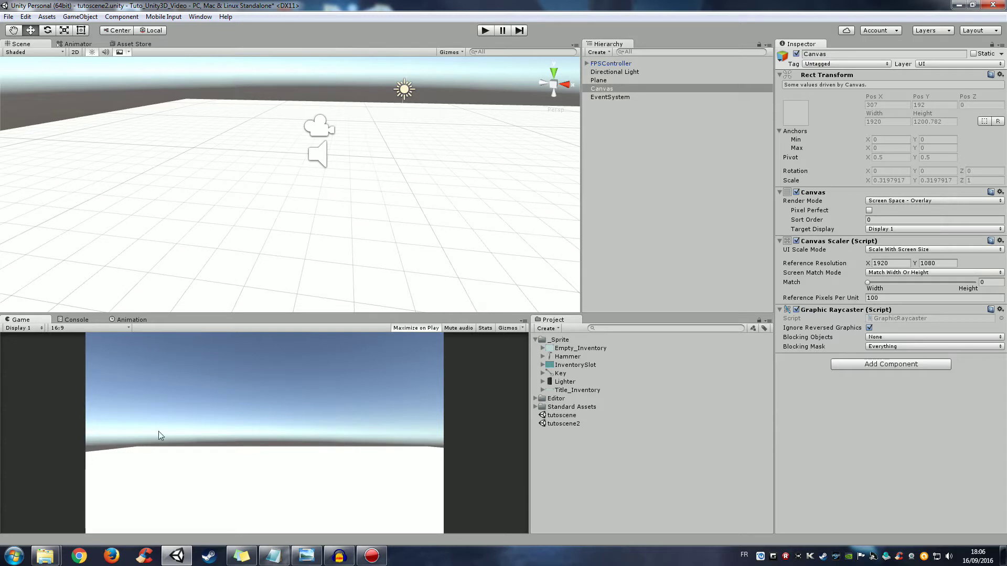
left_click(79, 327)
left_click(80, 392)
left_click(86, 328)
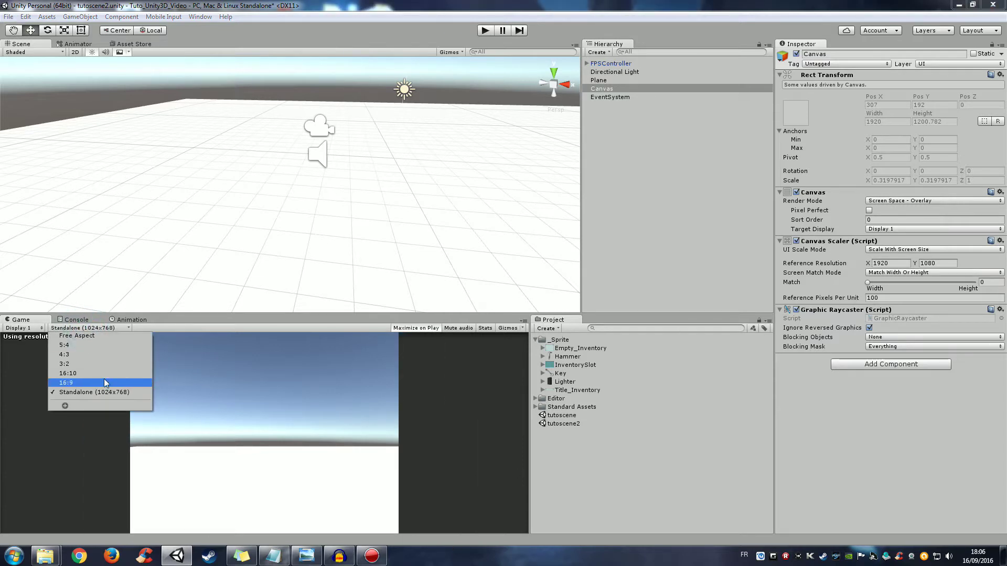
left_click(50, 458)
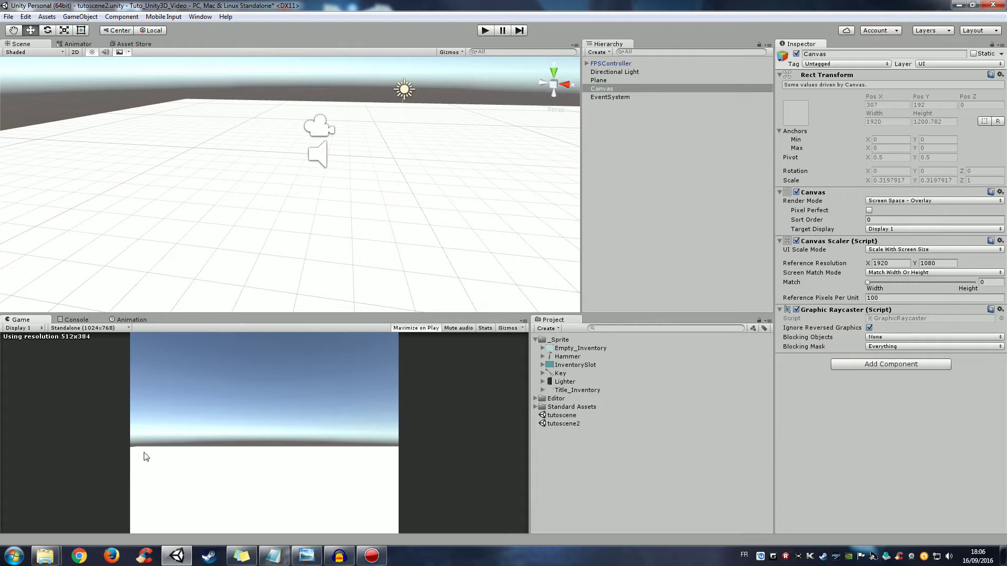
left_click(79, 329)
left_click(79, 337)
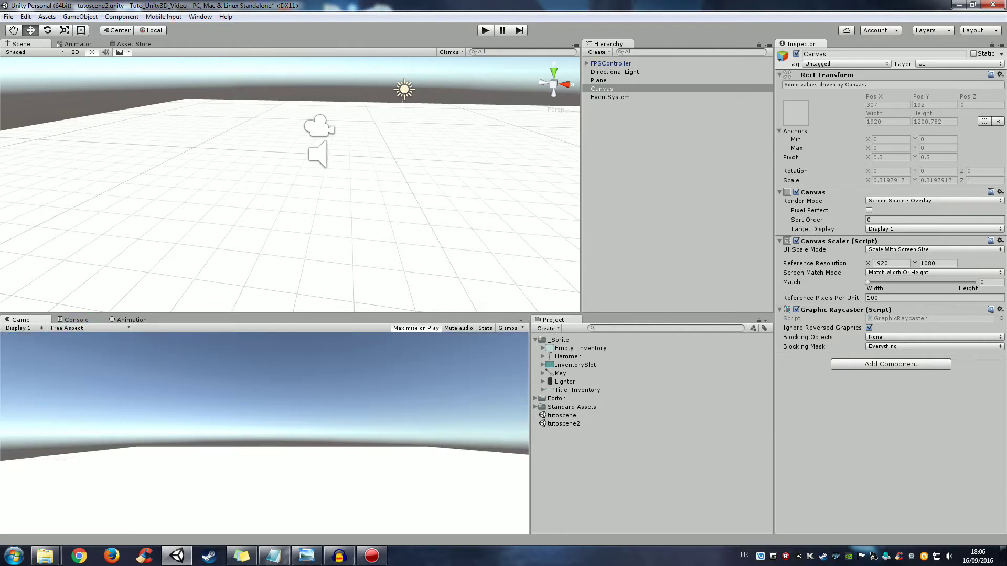
Create a UI Panel as a child of Canvas and rename it Inventory Panel.
right_click(603, 90)
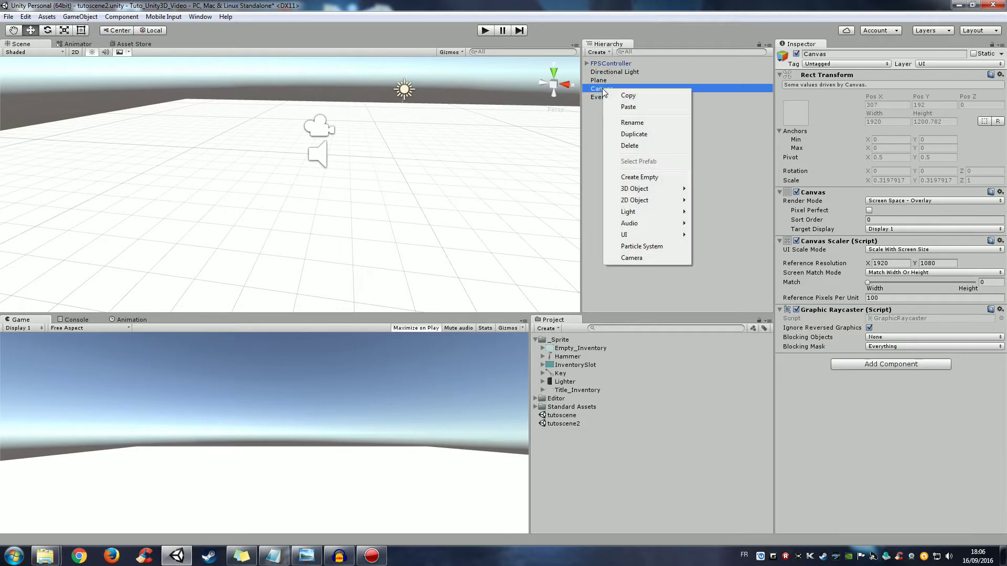
mouse_move(644, 235)
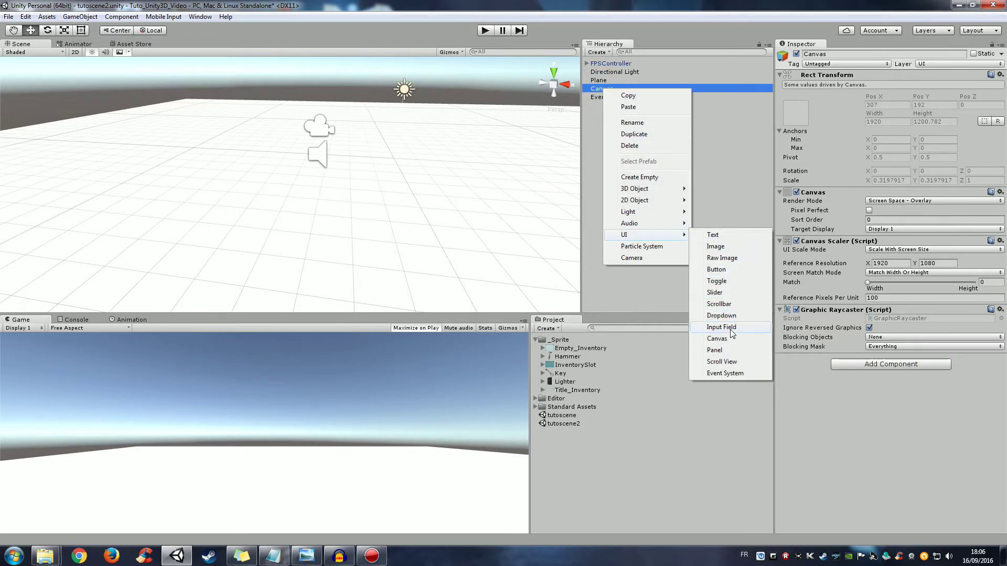
left_click(721, 355)
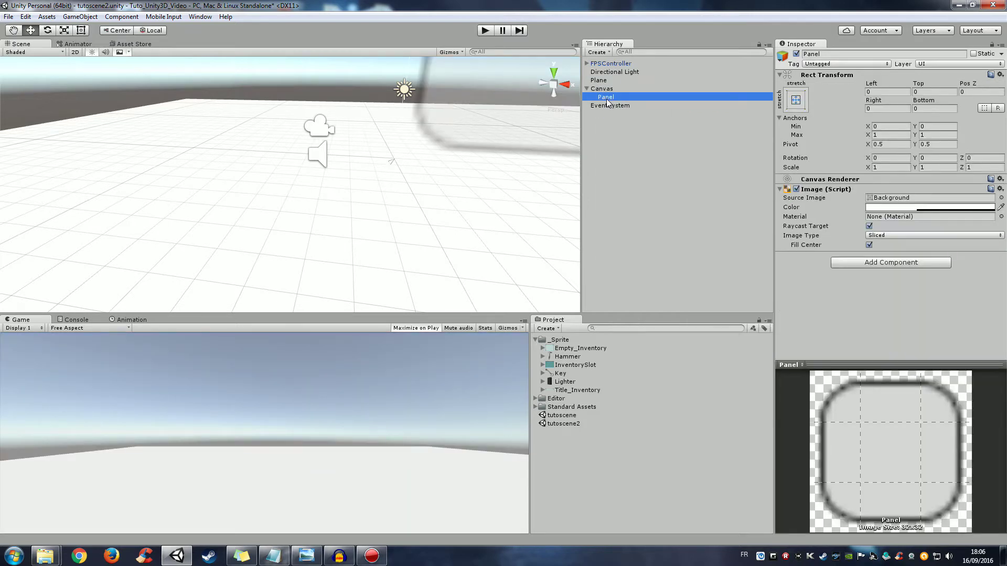
left_click(607, 98)
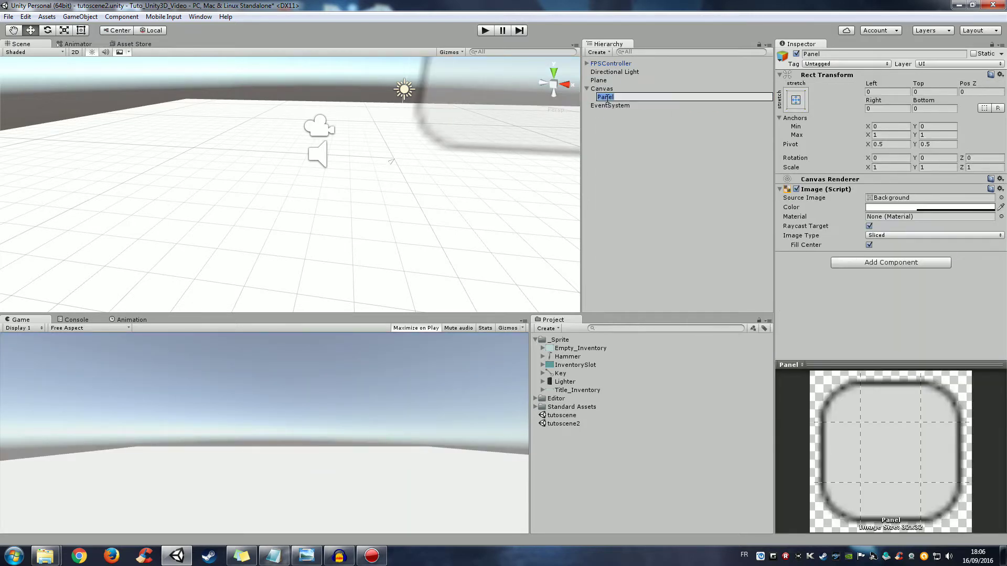
type("Inventory")
key("Return")
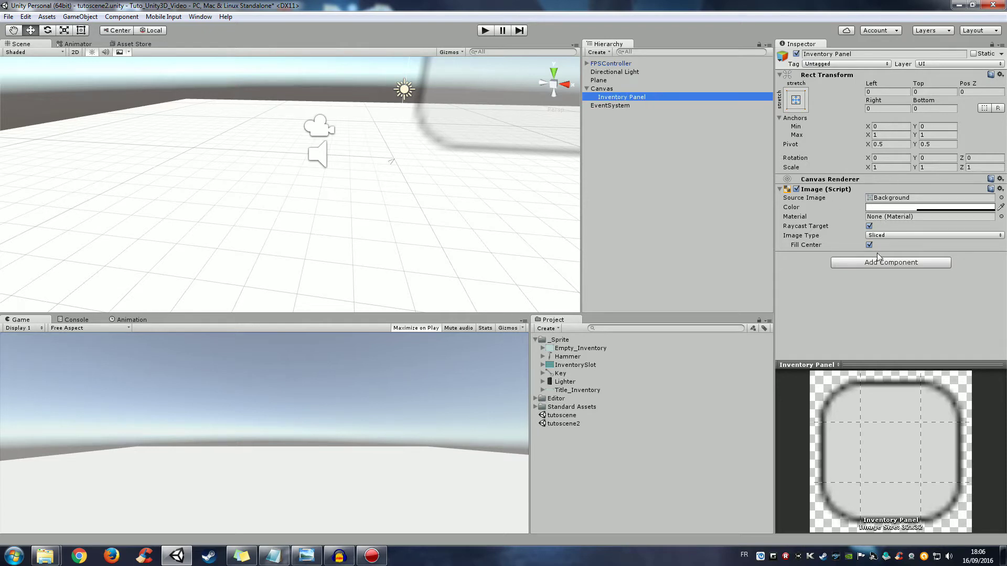
scroll(423, 227, "down", 1)
scroll(428, 215, "down", 2)
Frame the Inventory Panel in the Scene view.
scroll(443, 219, "down", 1)
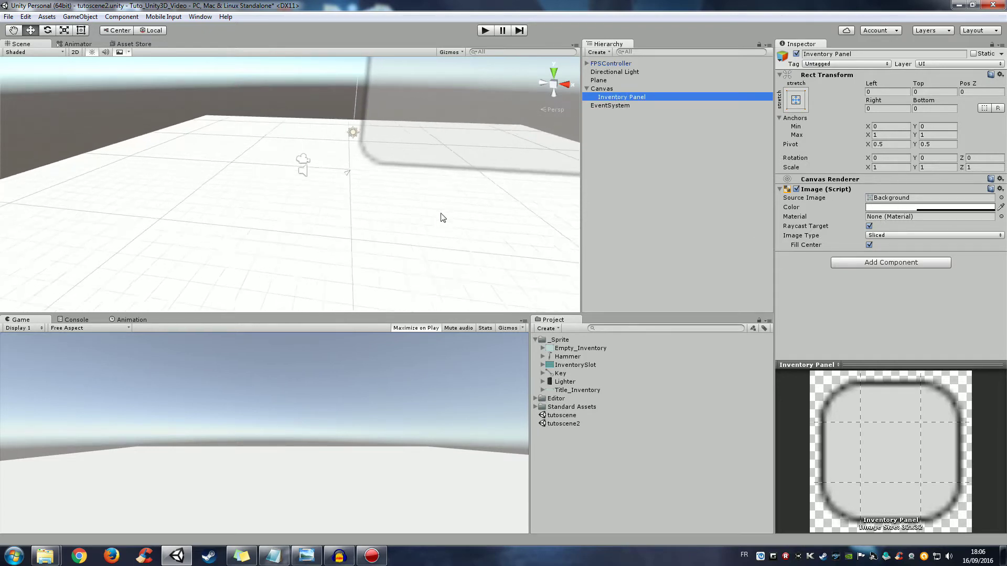
scroll(450, 204, "down", 1)
middle_click_drag(450, 205, 337, 256)
right_click_drag(337, 257, 483, 191)
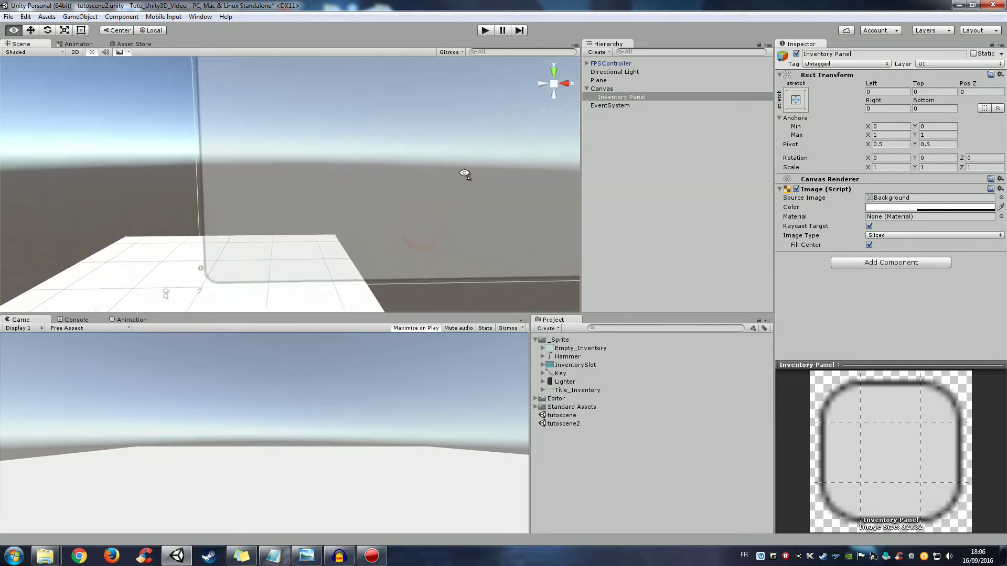
left_click(629, 88)
double_click(621, 97)
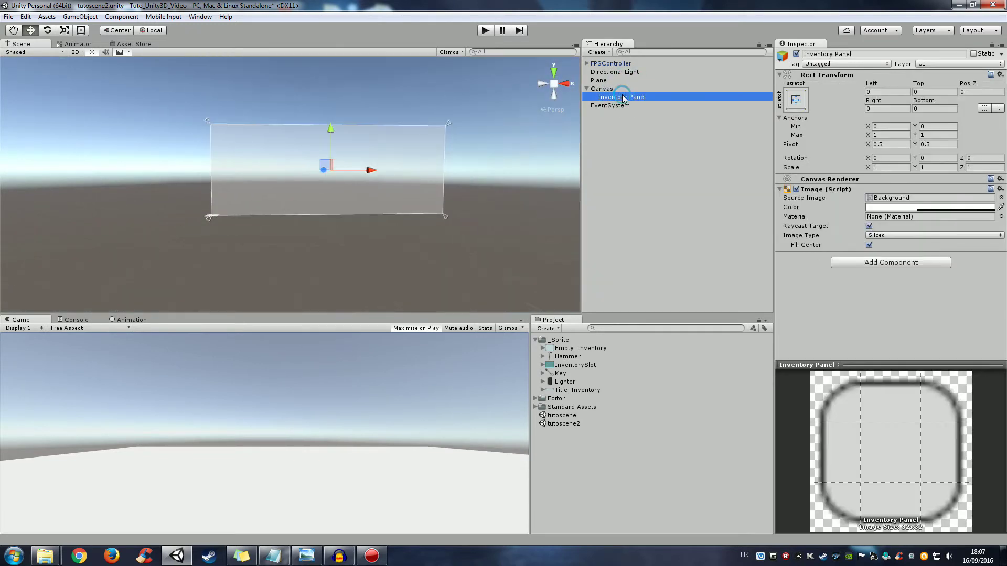
scroll(411, 205, "up", 1)
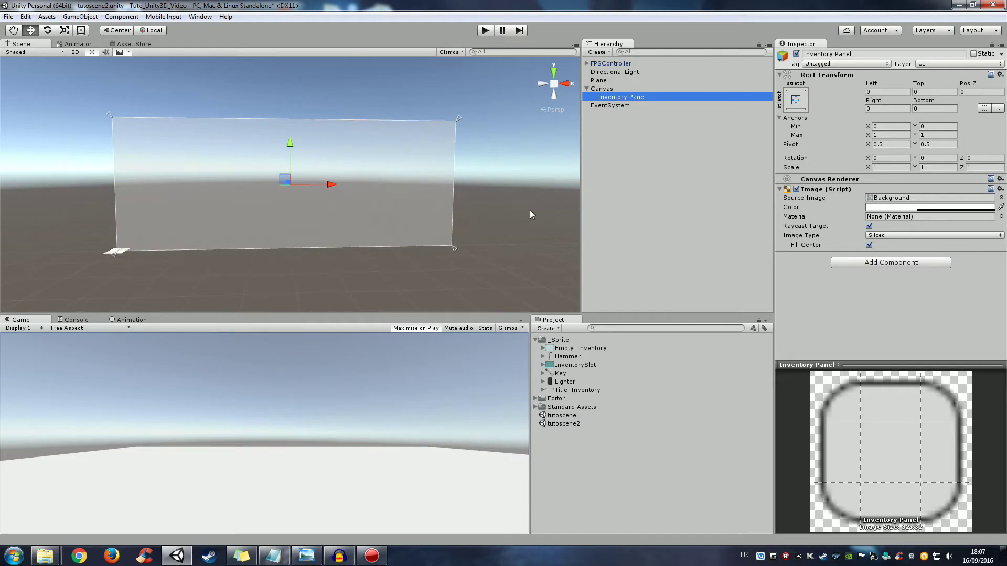
Switch the Game view aspect to 16:9.
left_click(104, 331)
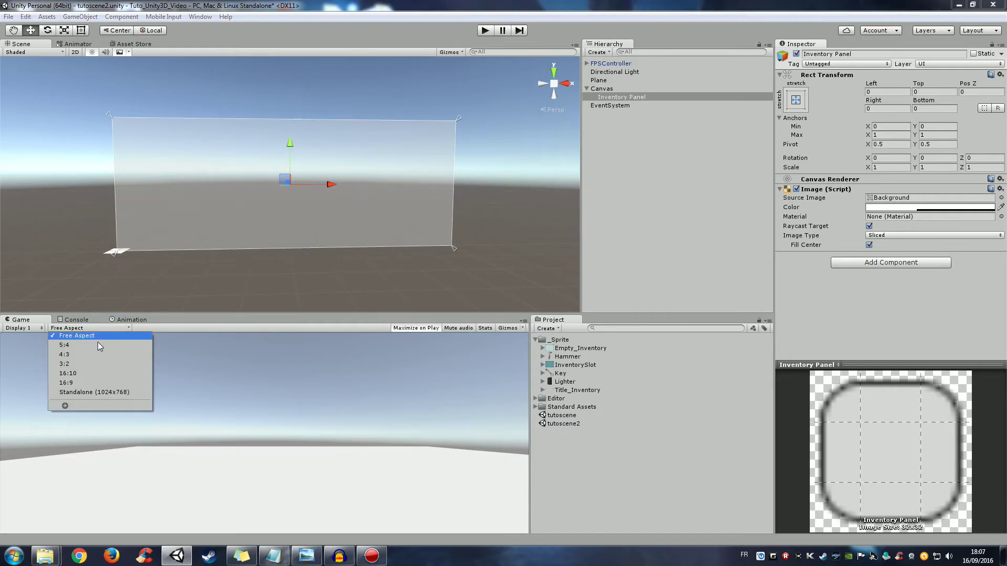
left_click(87, 386)
left_click_drag(310, 219, 340, 241, "alt")
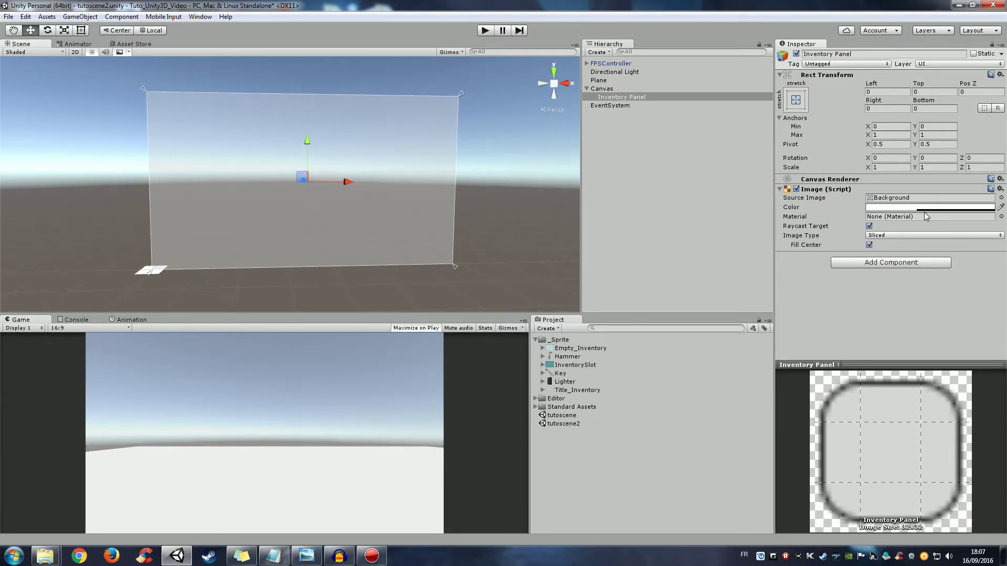
Drag the Empty_Inventory sprite into the Inventory Panel's Source Image field.
left_click(913, 198)
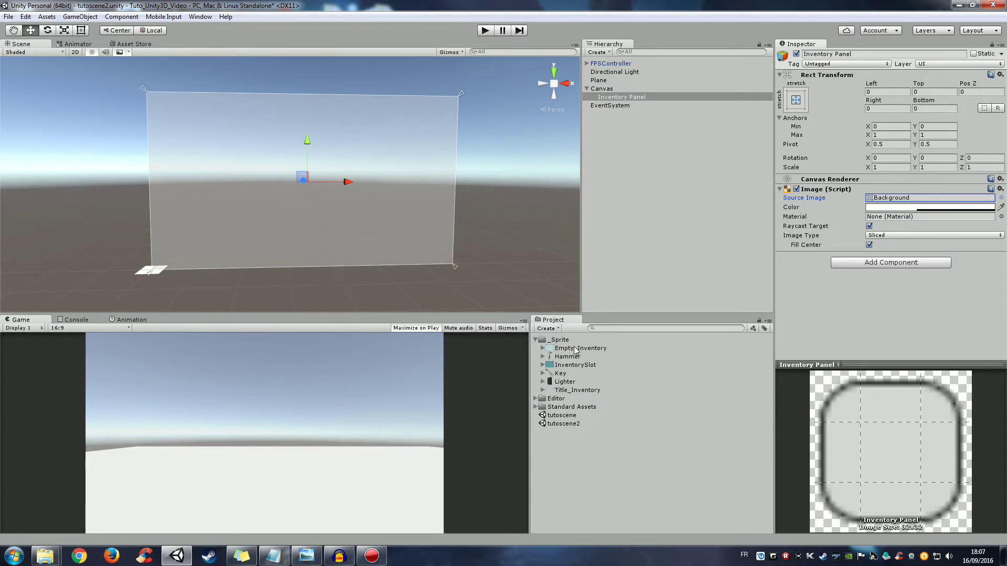
left_click_drag(568, 350, 913, 202)
left_click_drag(911, 201, 913, 202)
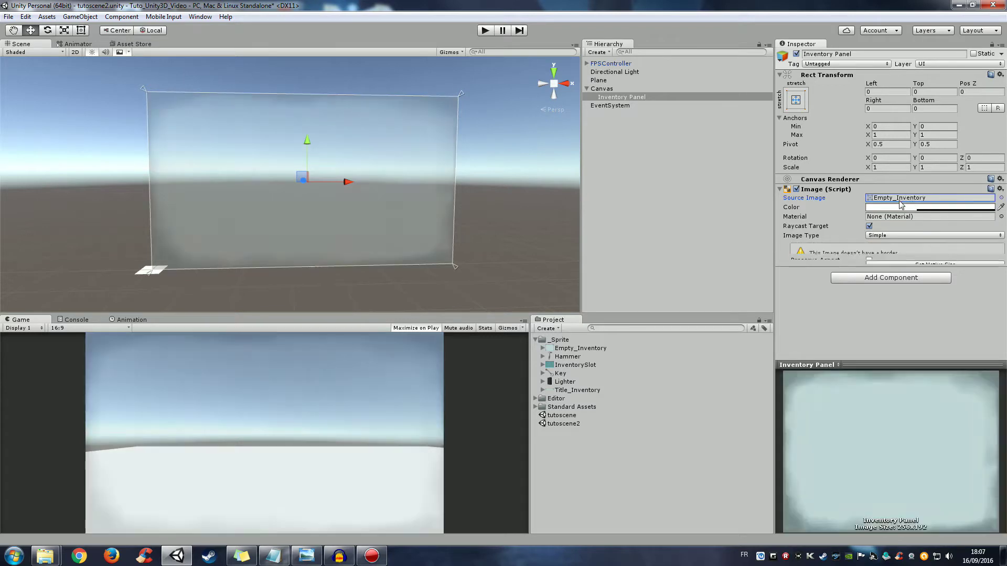
Preview the Empty_Inventory, InventorySlot and Title_Inventory sprites, then reselect Inventory Panel.
left_click(588, 350)
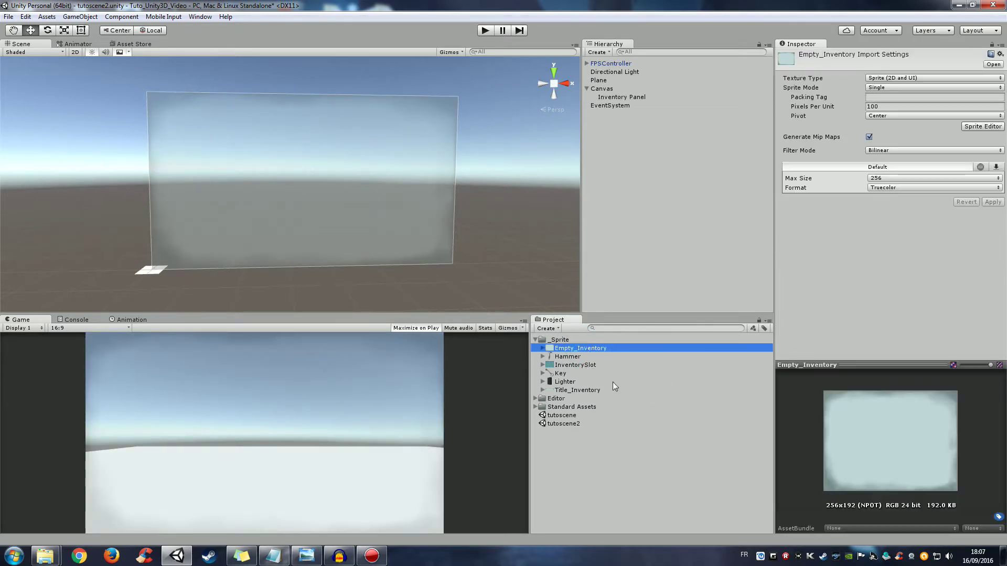
left_click(580, 366)
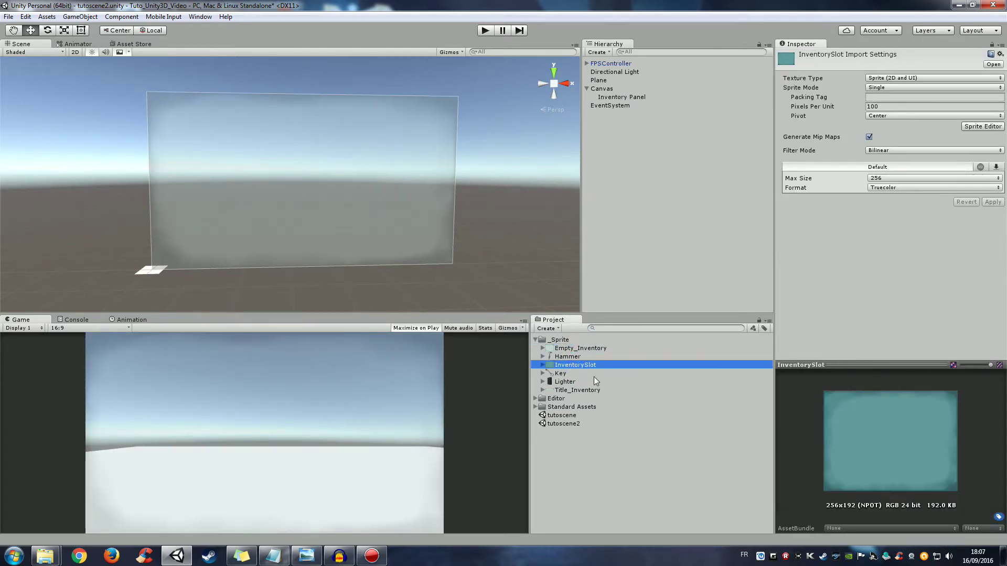
left_click(575, 391)
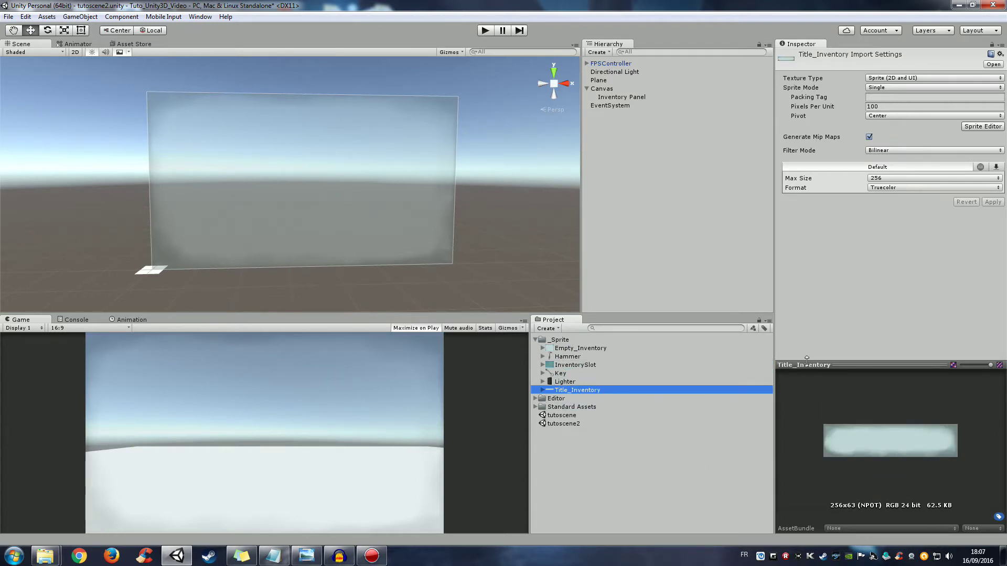
left_click(572, 349)
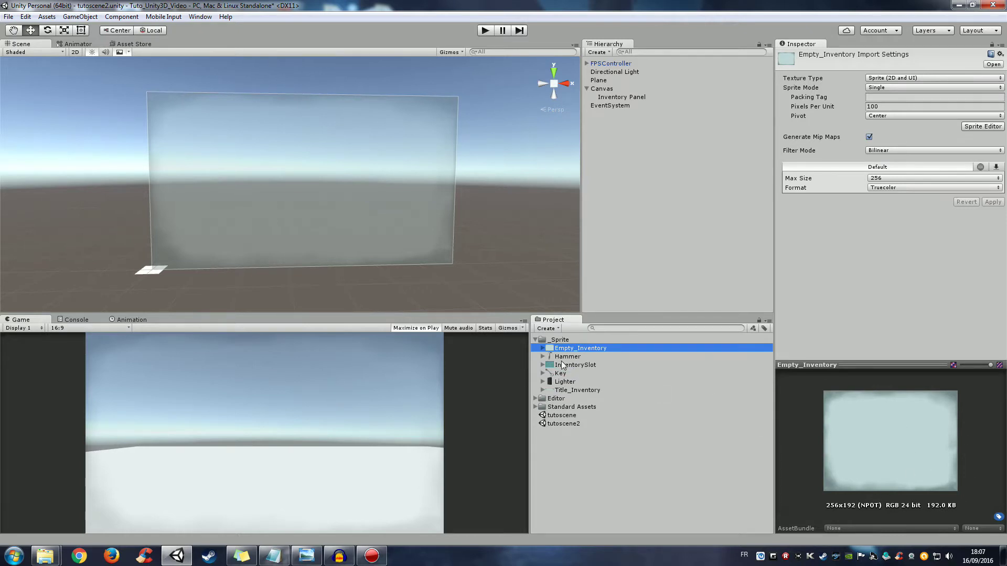
left_click(562, 365)
left_click(572, 391)
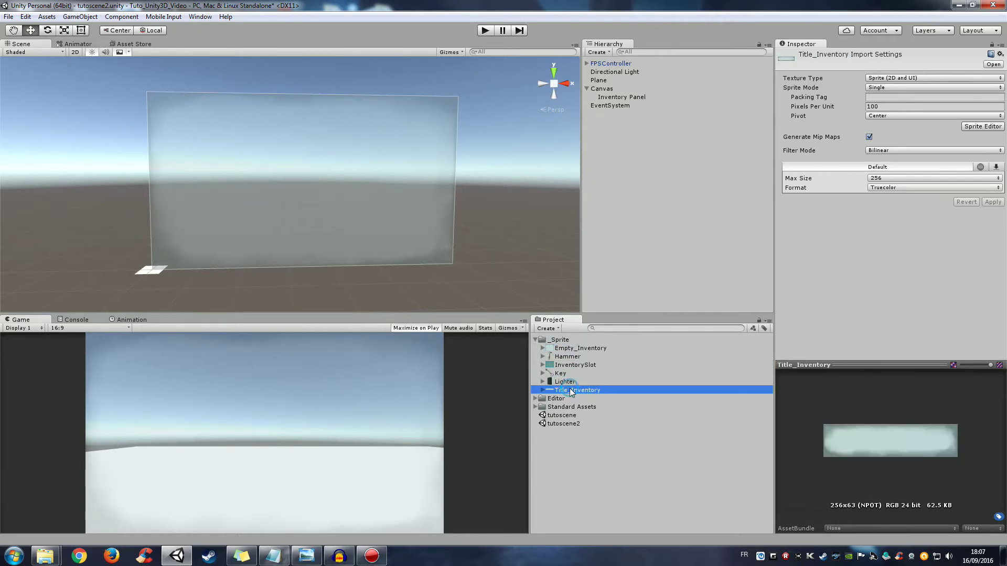
left_click(572, 365)
left_click(579, 349)
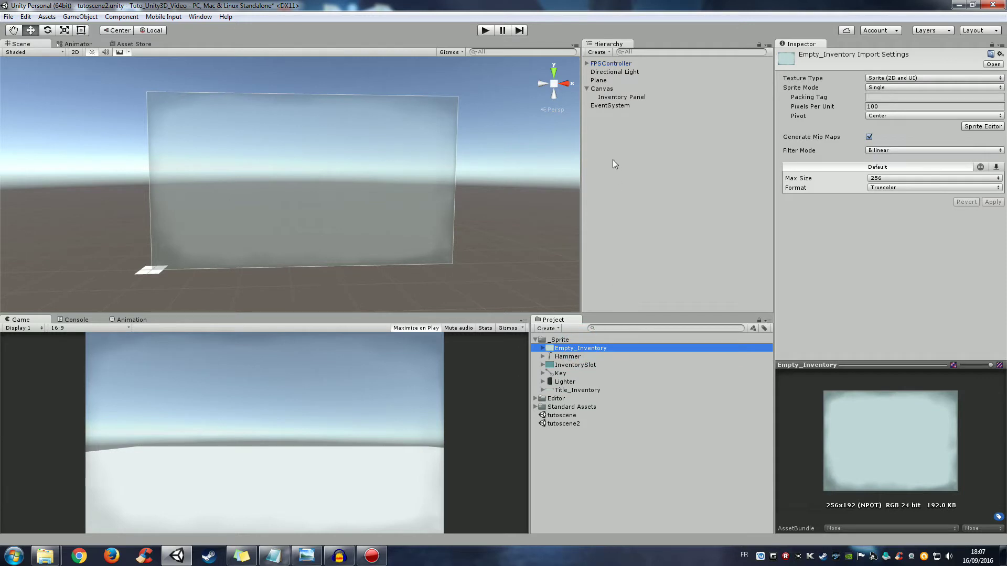
left_click(622, 98)
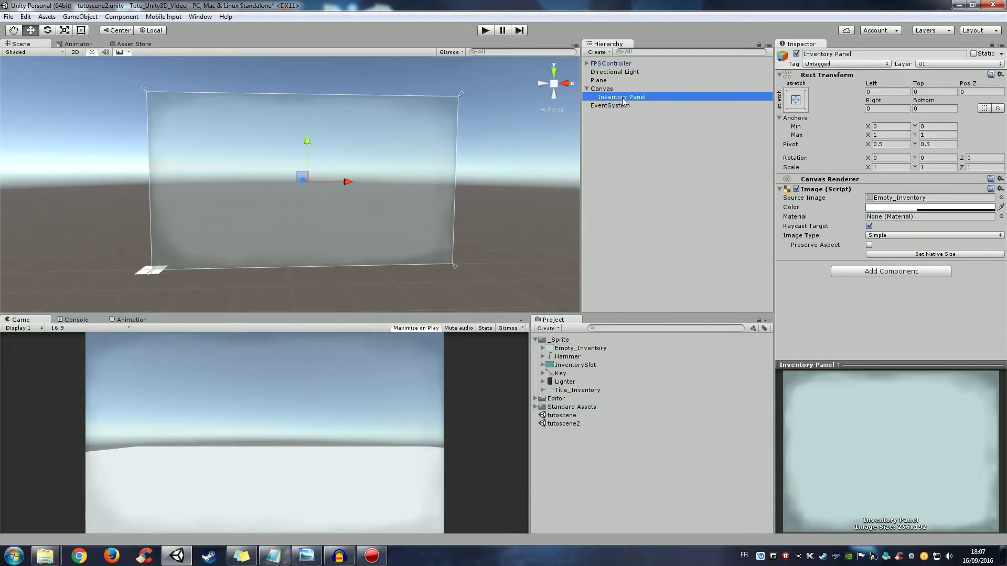
Set the panel image colour to light grey C4C4C4 with alpha 179.
left_click(917, 212)
left_click_drag(403, 133, 541, 132)
left_click_drag(522, 187, 513, 193)
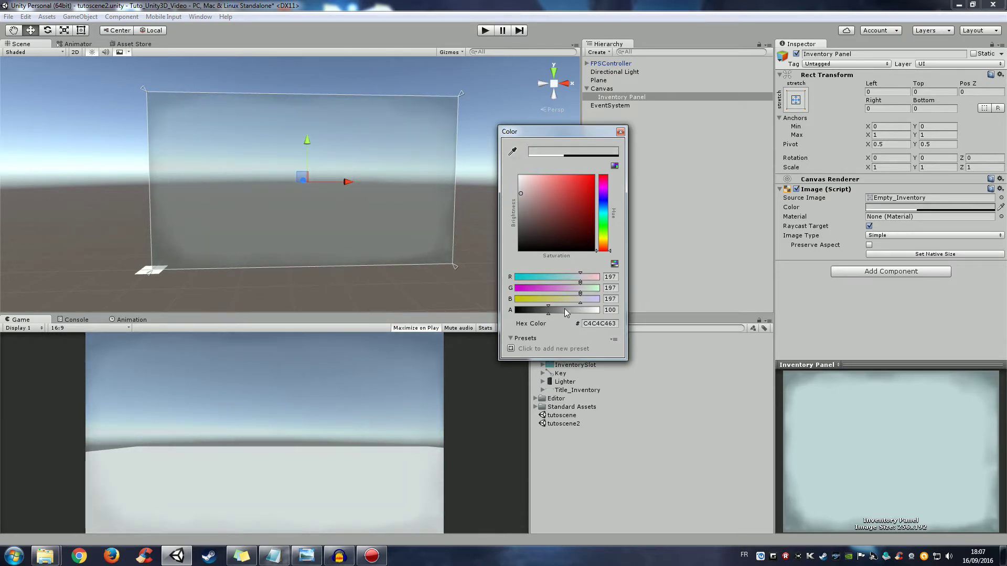
mouse_move(566, 310)
left_mouse_down()
mouse_move(590, 313)
mouse_move(574, 311)
left_mouse_up()
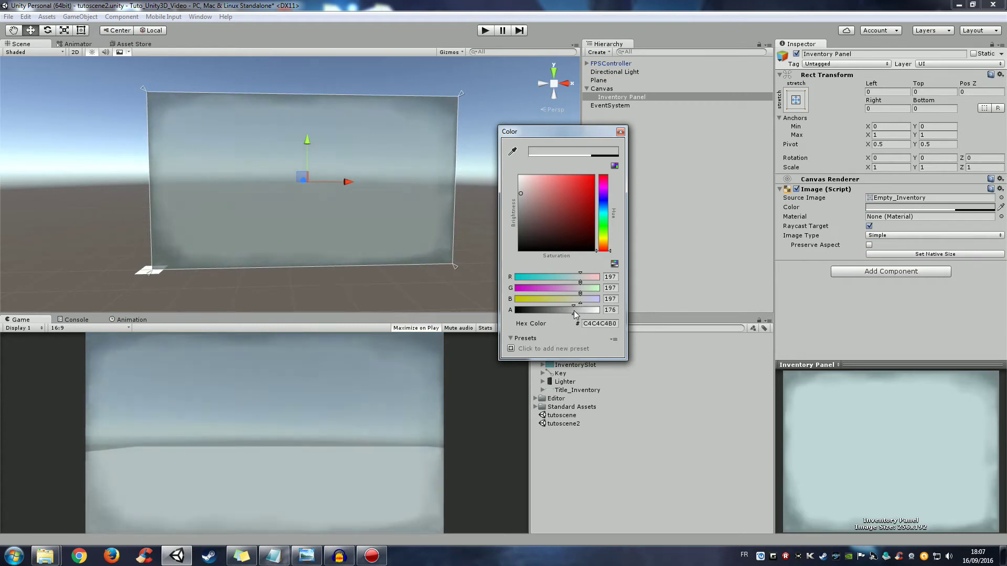
left_click(620, 132)
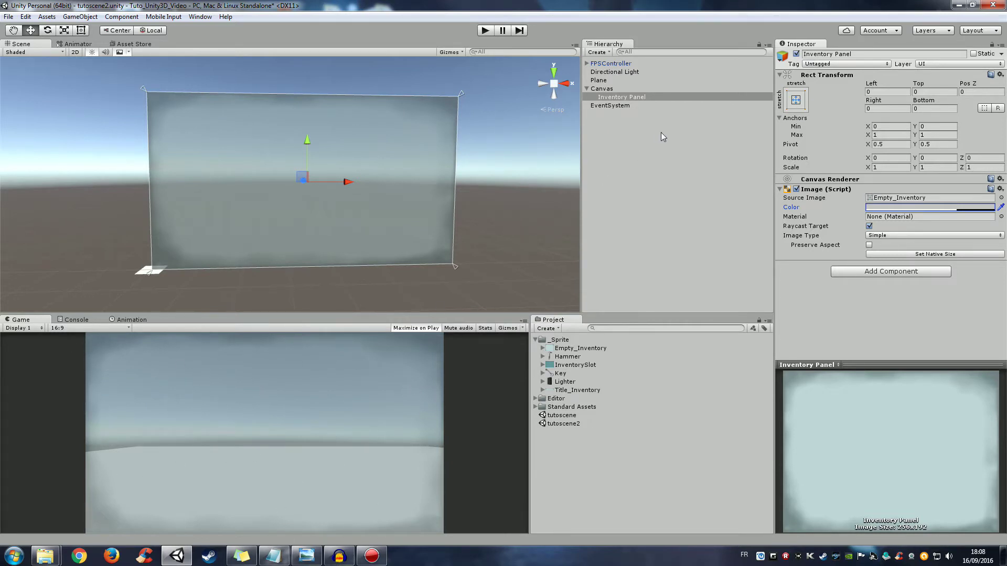
Apply the middle-left anchor preset to the Inventory Panel's Rect Transform.
left_click(797, 100)
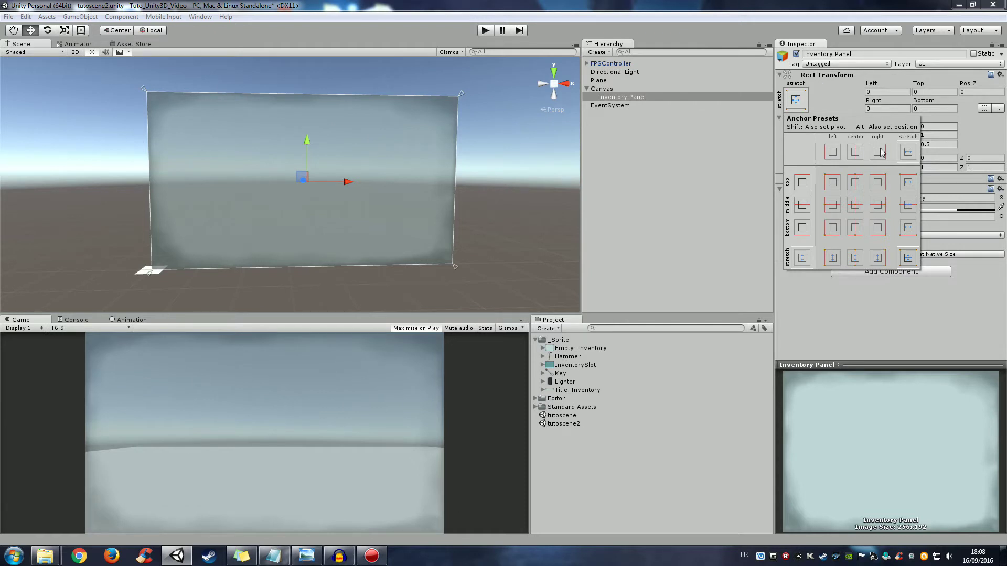
left_click(833, 205)
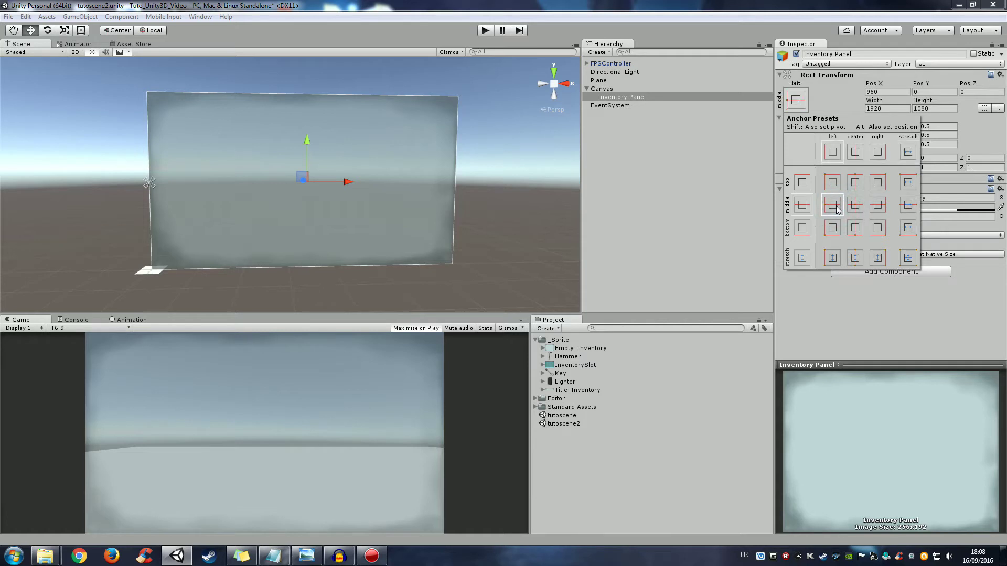
left_click(839, 334)
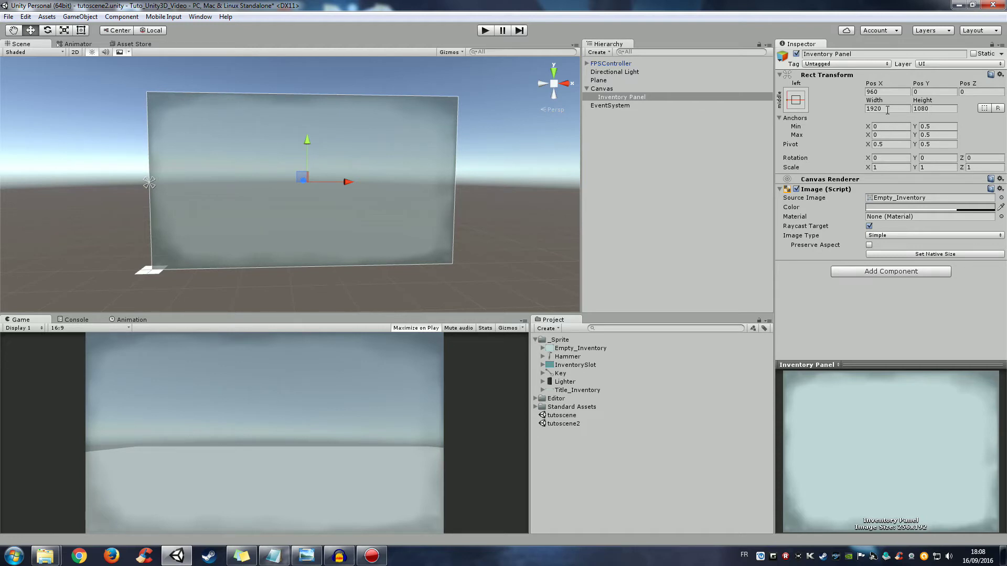
Set the Inventory Panel's width to 556 and height to 559.
left_click(888, 109)
type("55")
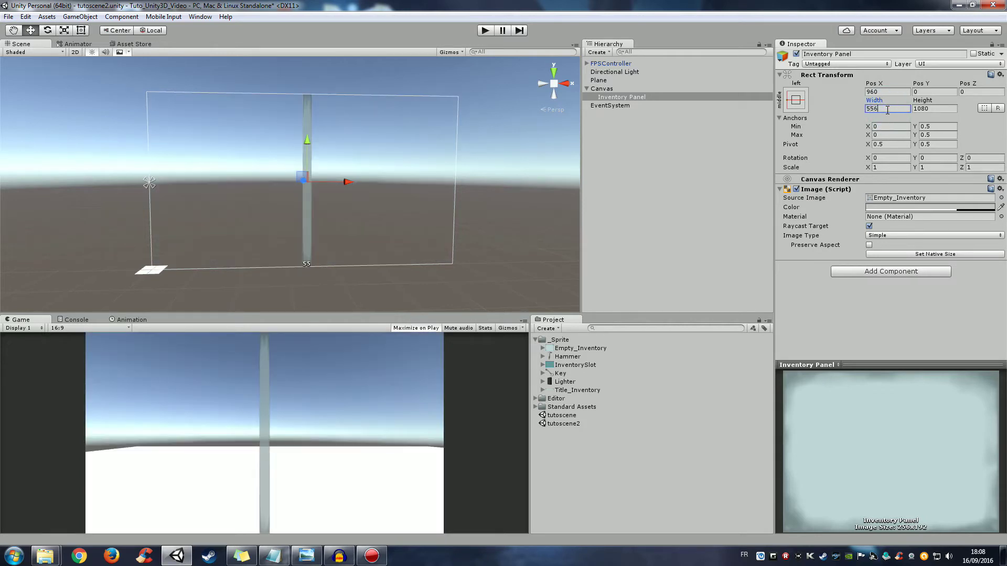
type("6")
left_click(926, 108)
type("5")
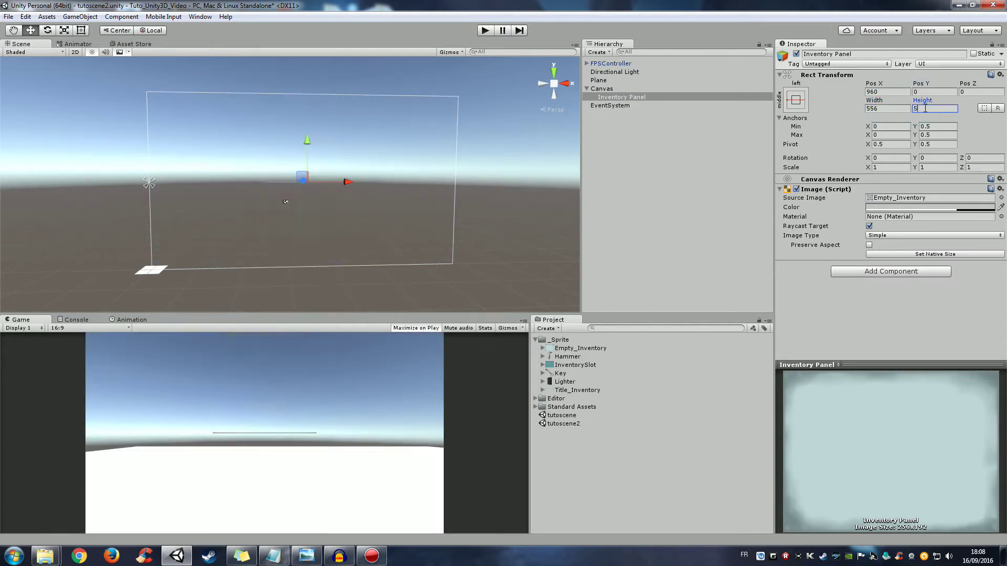
type("59")
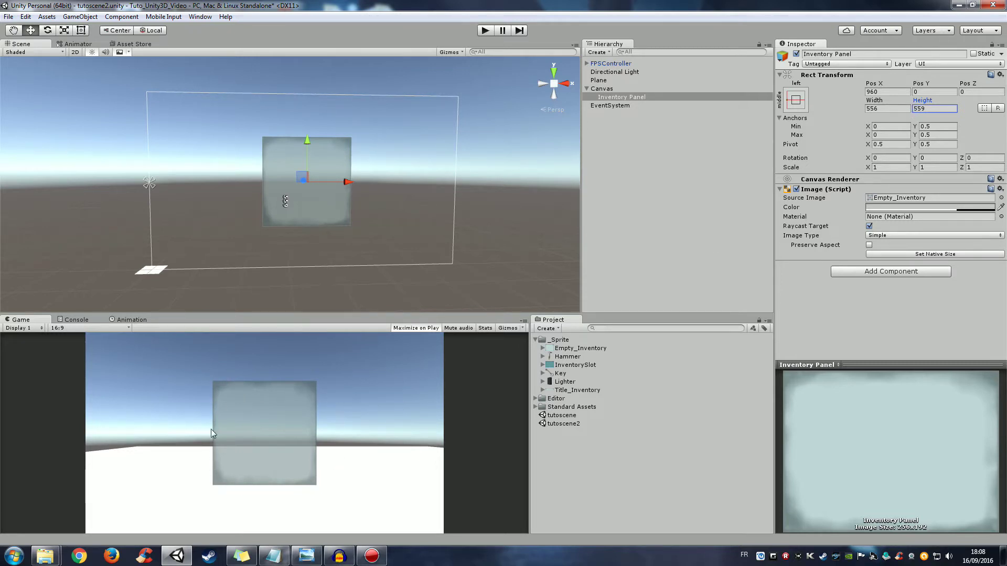
Enter Pos X 400 and Pos Y 40, correcting an accidental -400.
left_click(879, 93)
type("400")
left_click(929, 93)
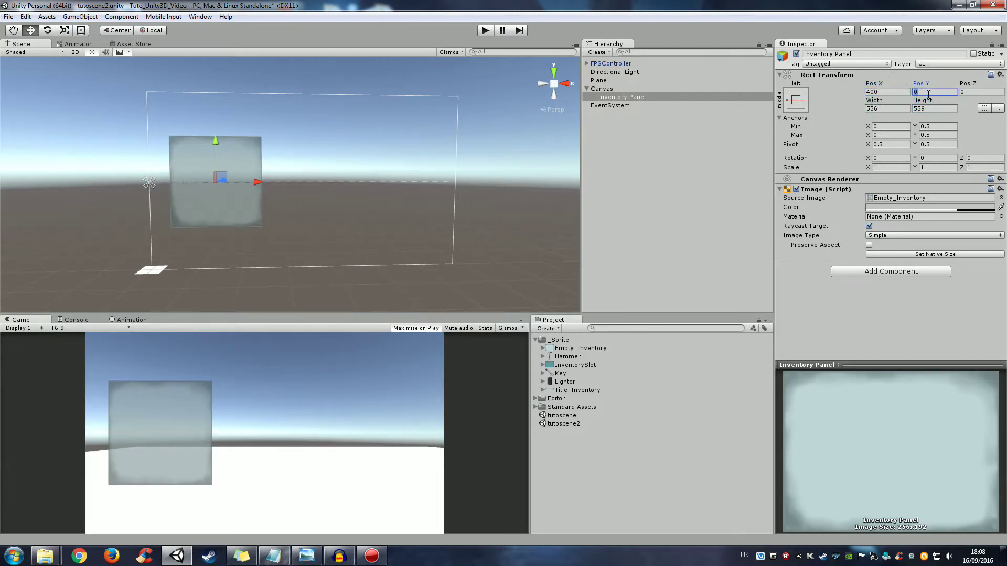
type("40")
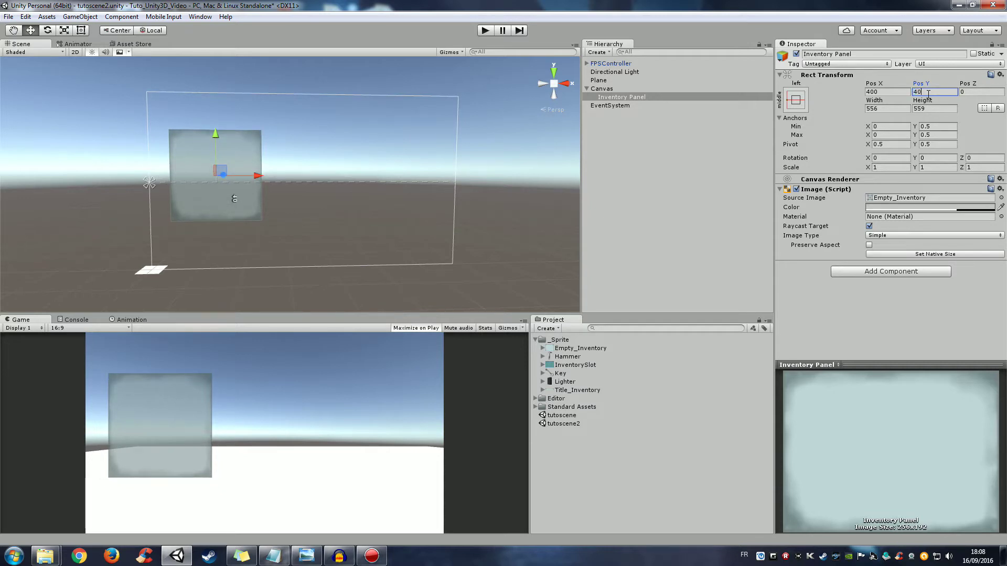
left_click(883, 93)
type("-400")
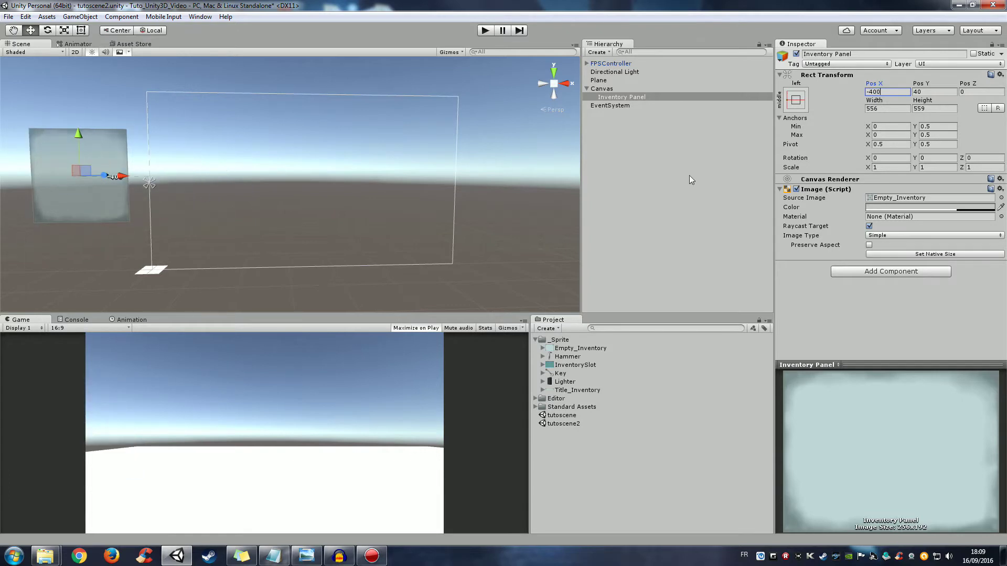
key("BackSpace")
key("BackSpace")
key("BackSpace")
type("40")
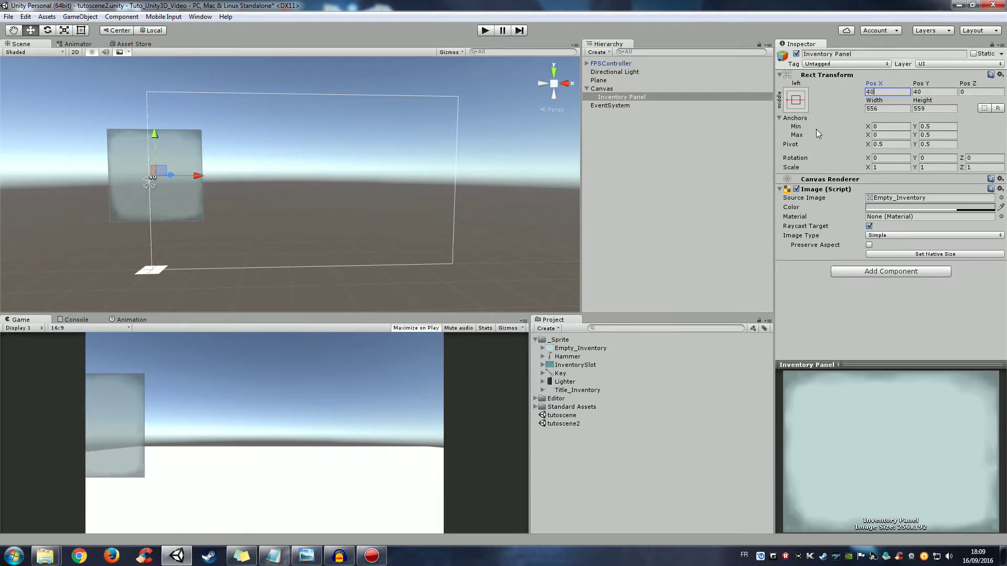
type("0")
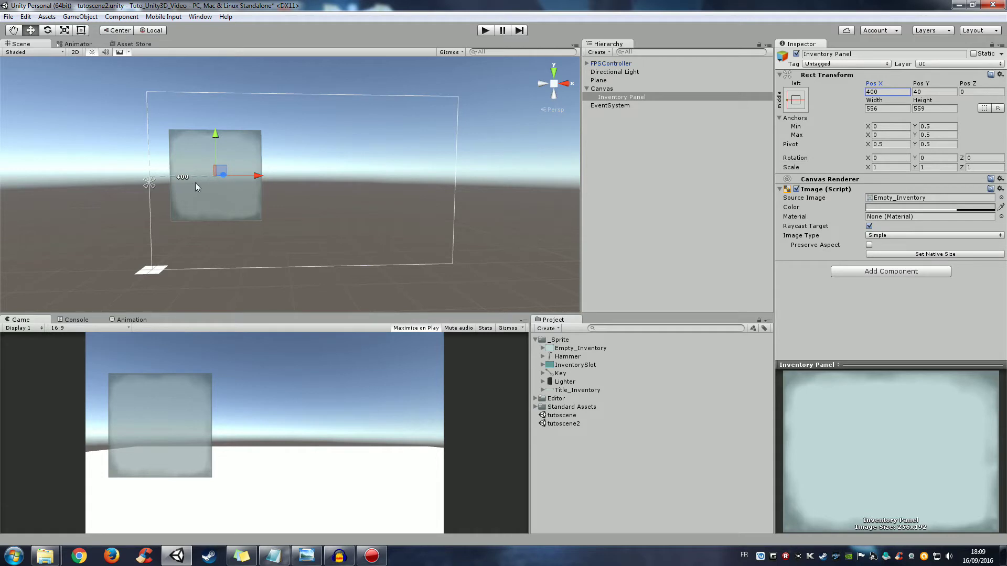
left_click(149, 180)
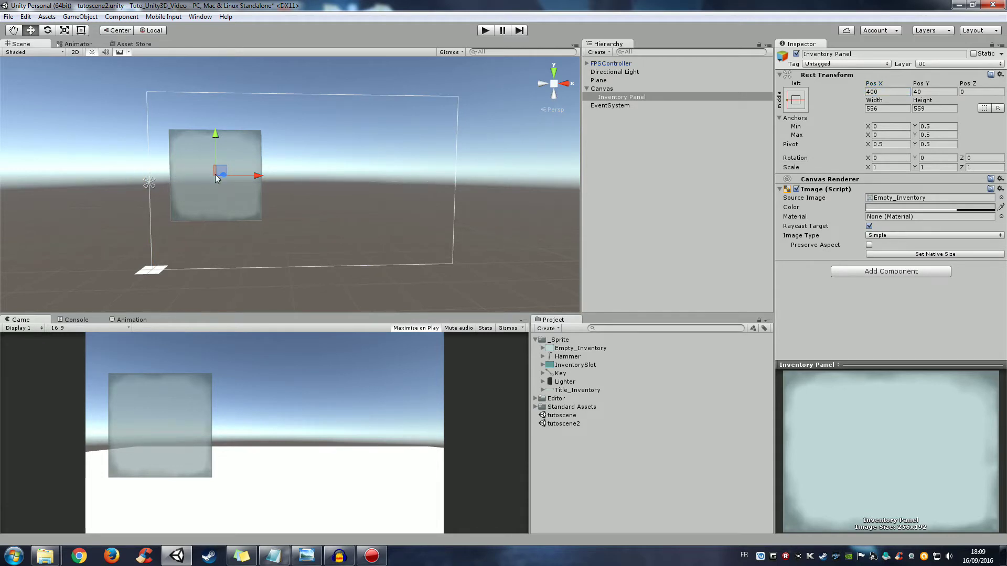
Re-enter Pos X 400 and Pos Y 40 after briefly trying 0.
left_click(887, 92)
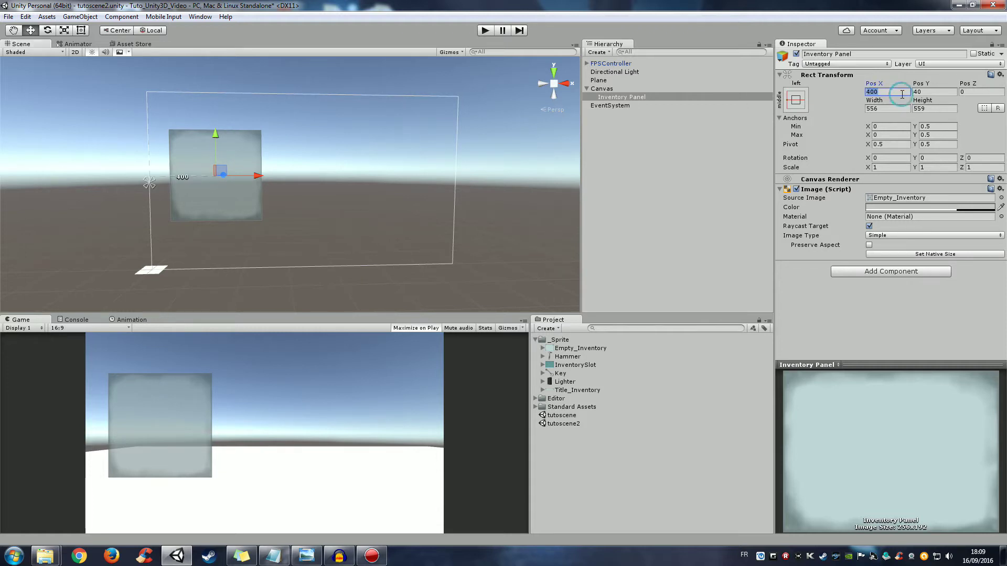
type("0")
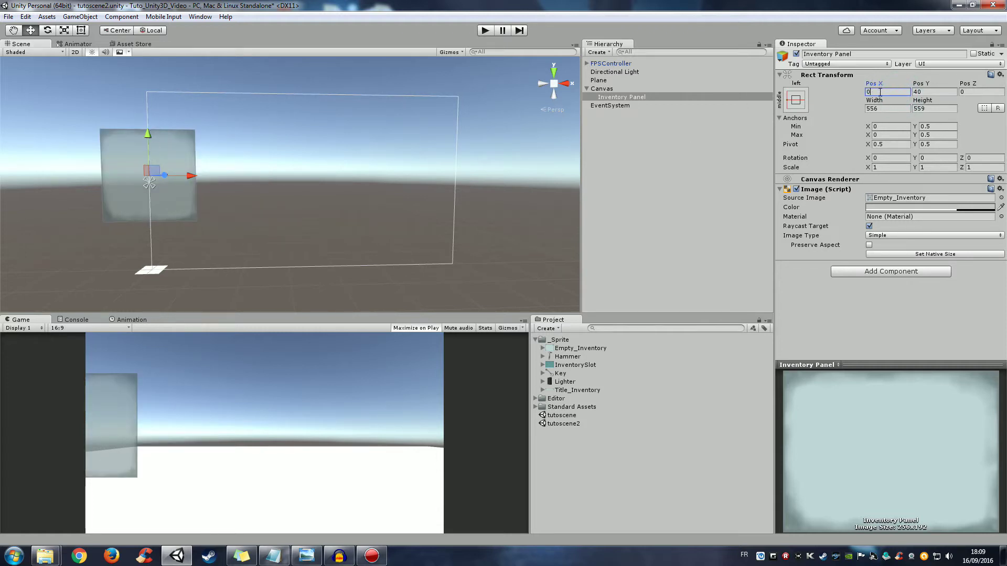
key("BackSpace")
type("400")
left_click(935, 92)
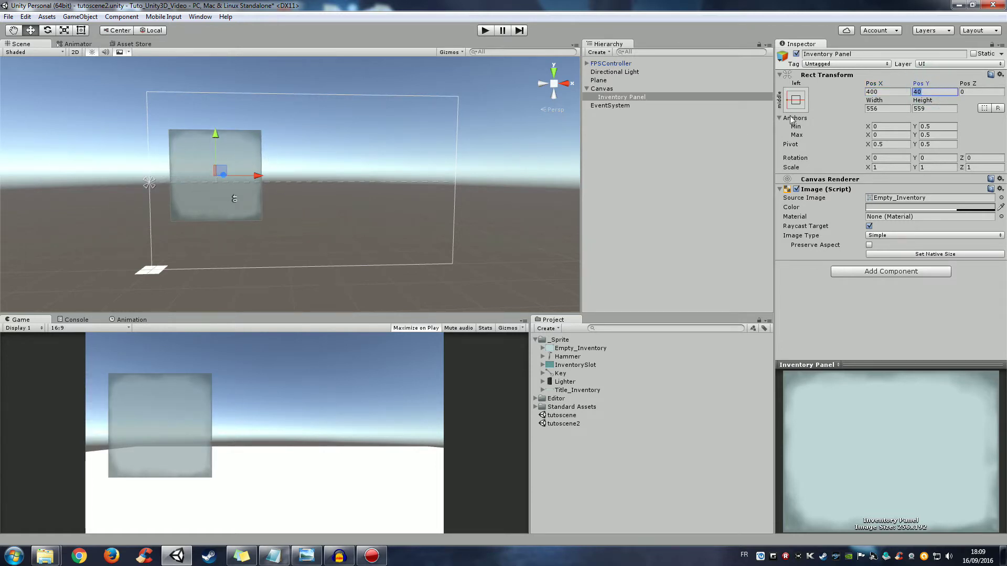
type("0")
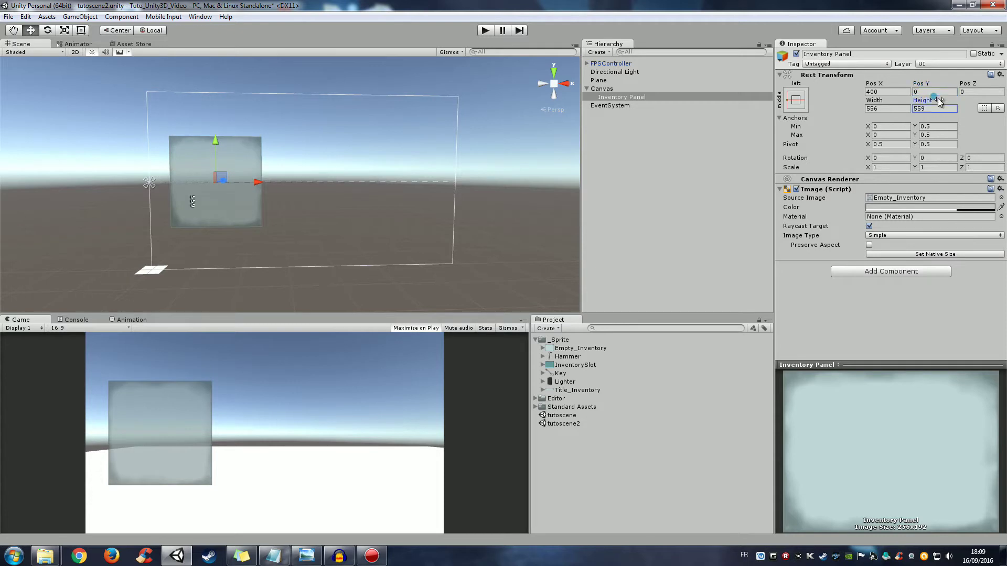
left_click(939, 92)
type("40")
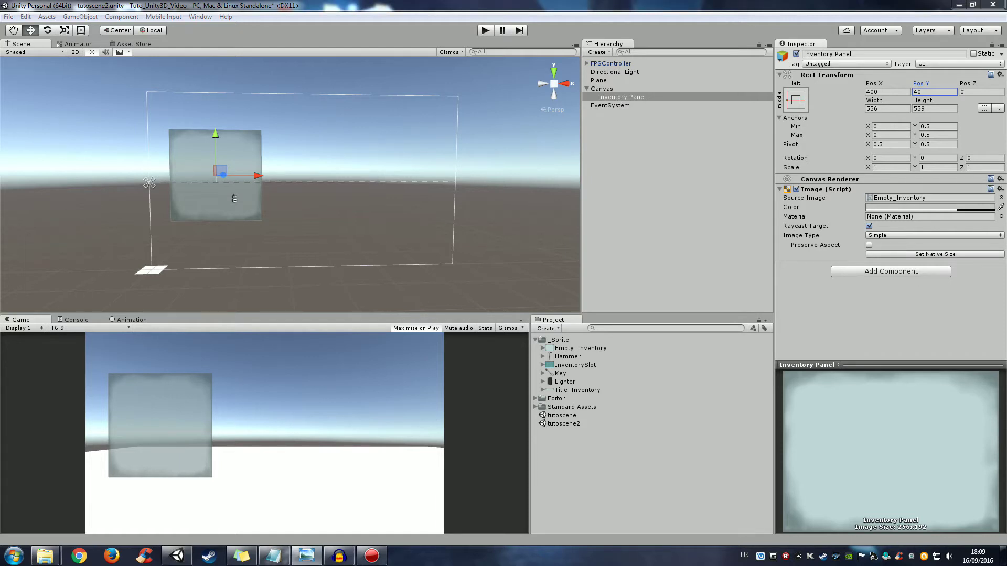
Add two child UI Panels under Inventory Panel.
right_click(615, 97)
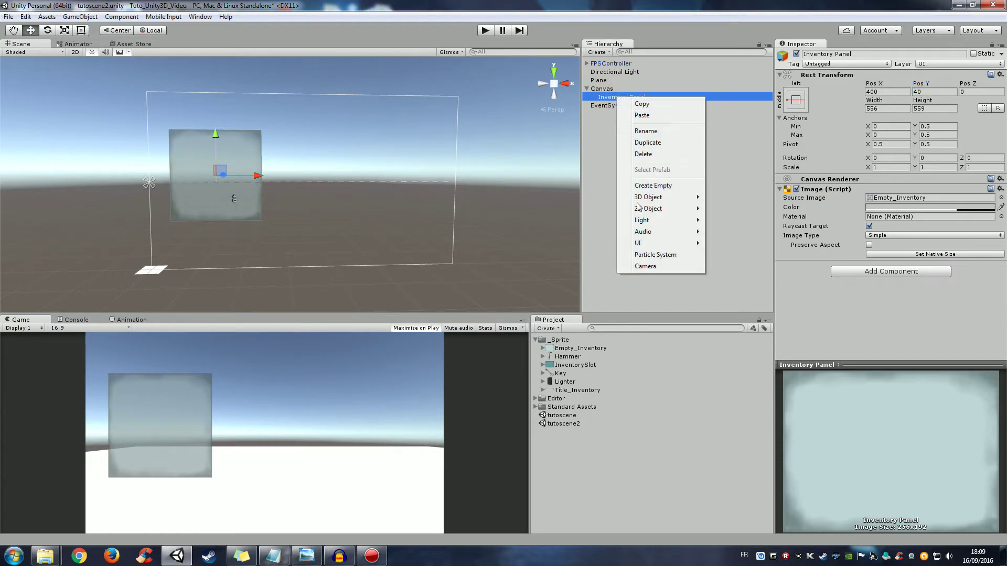
mouse_move(656, 244)
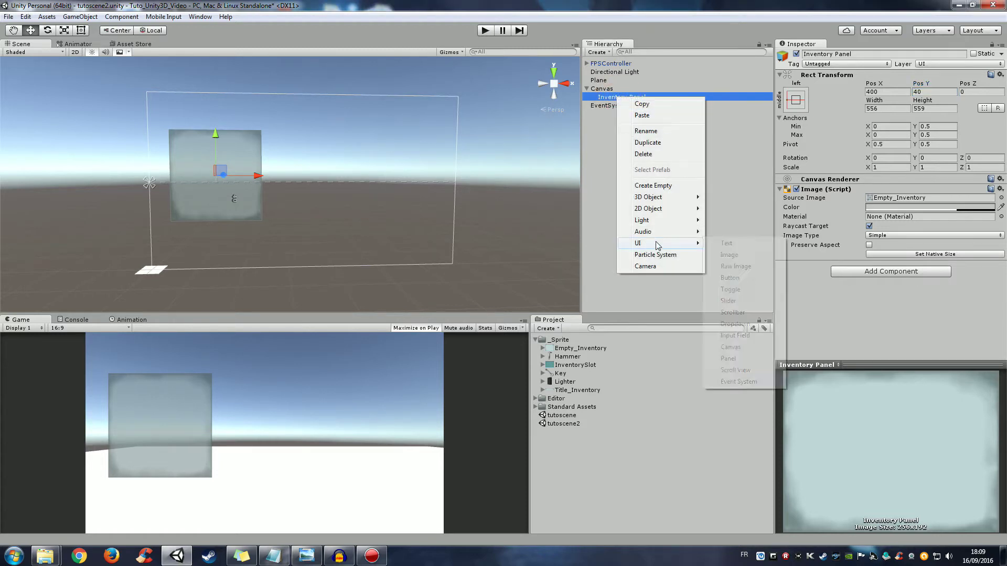
left_click(731, 359)
right_click(609, 106)
left_click(622, 97)
right_click(617, 97)
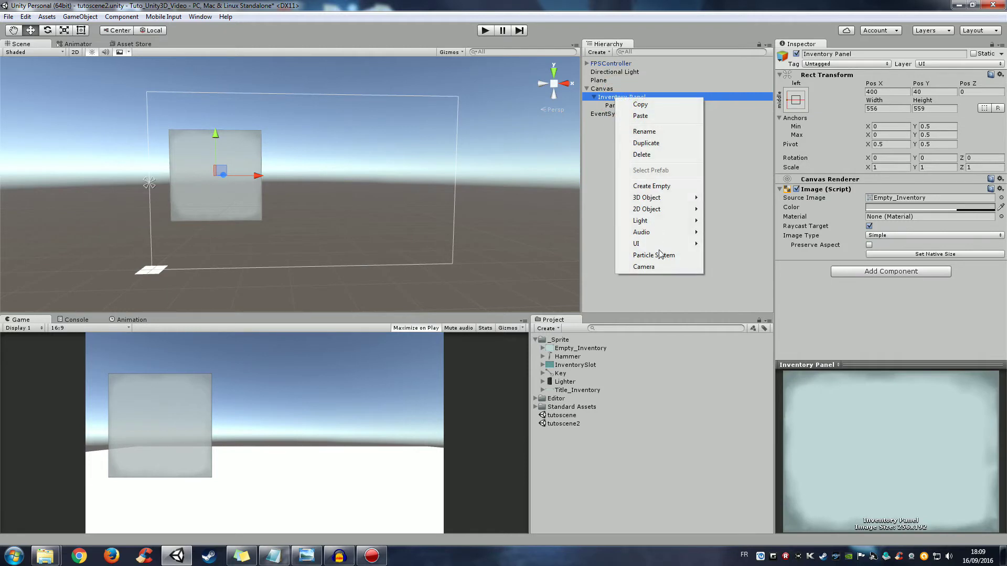
mouse_move(661, 243)
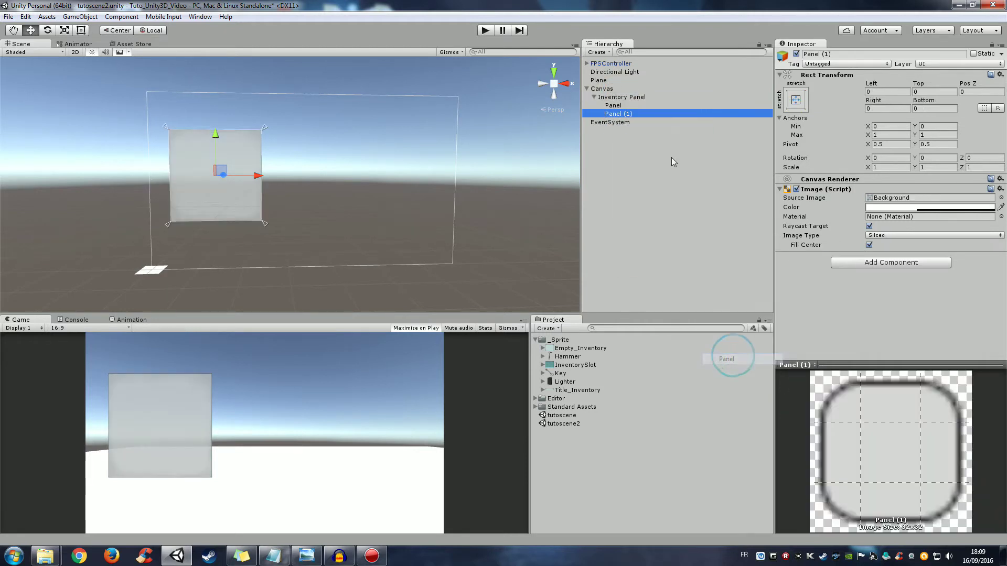
left_click(731, 359)
Rename the two child panels Title Panel and Slot Panel.
left_click(601, 105)
left_click(613, 105)
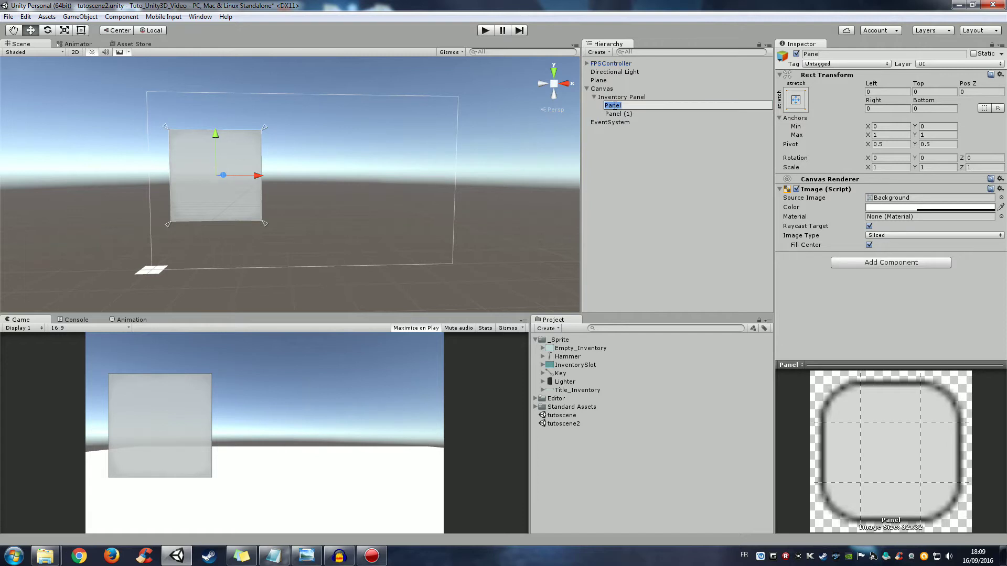
type("Title Pan")
key("Return")
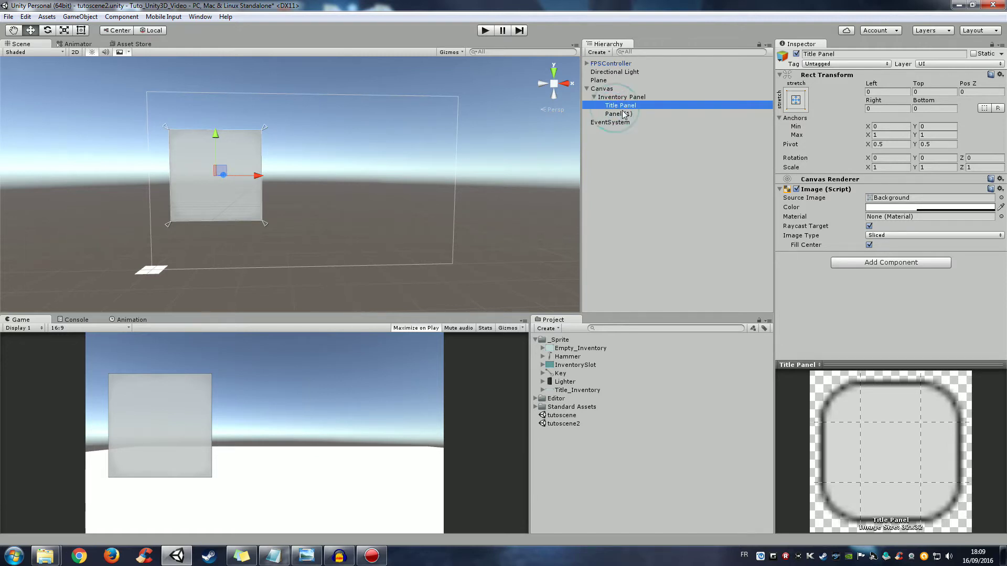
left_click(619, 114)
left_click(619, 114)
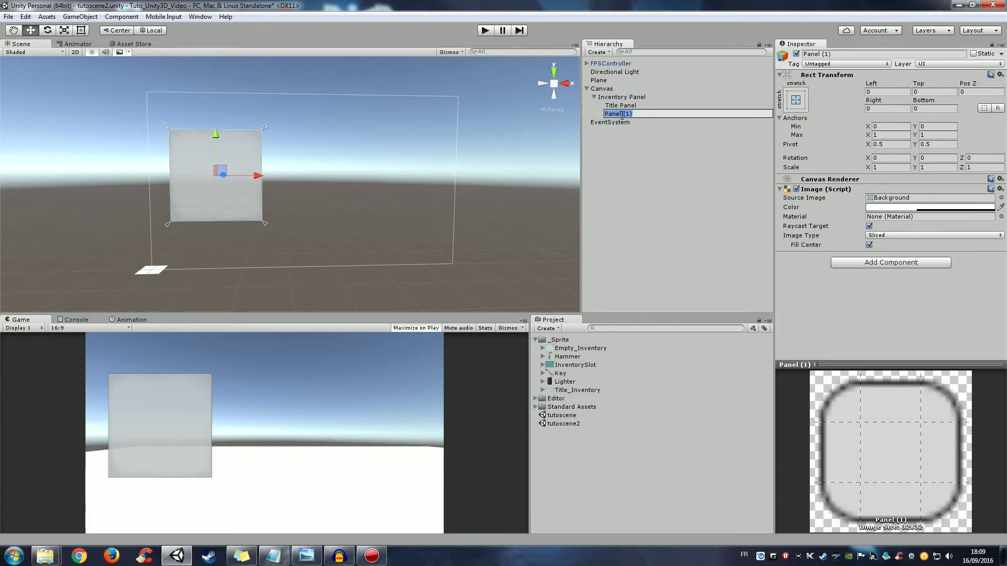
type("Slot ")
type("Panel")
key("Return")
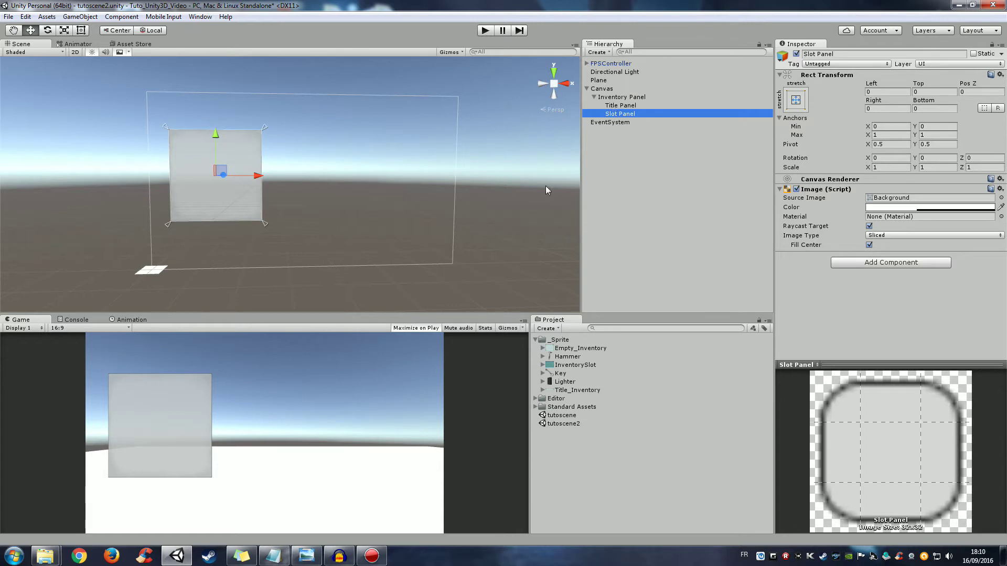
Deactivate Slot Panel and reselect Title Panel.
left_click_drag(627, 110, 620, 120)
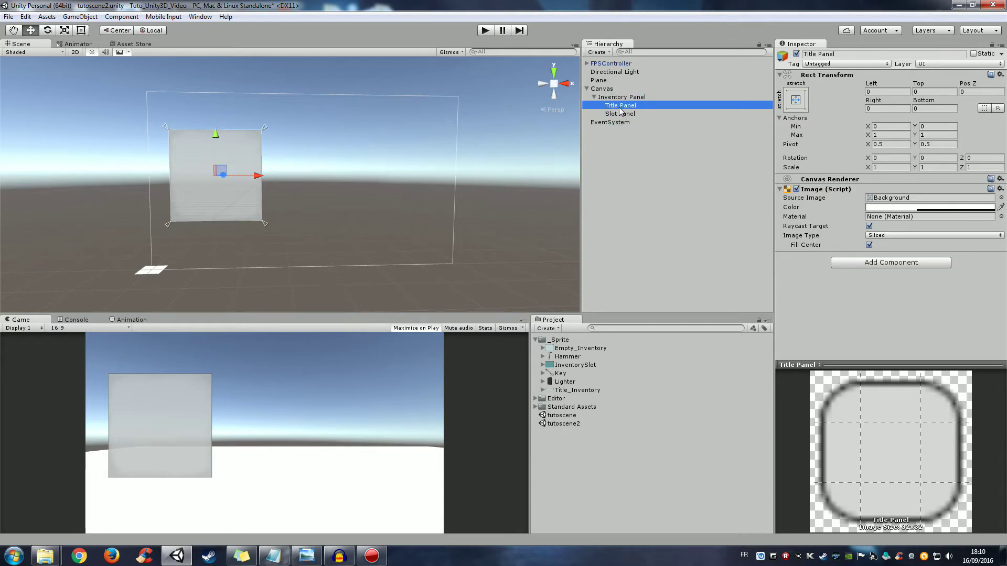
left_click(797, 54)
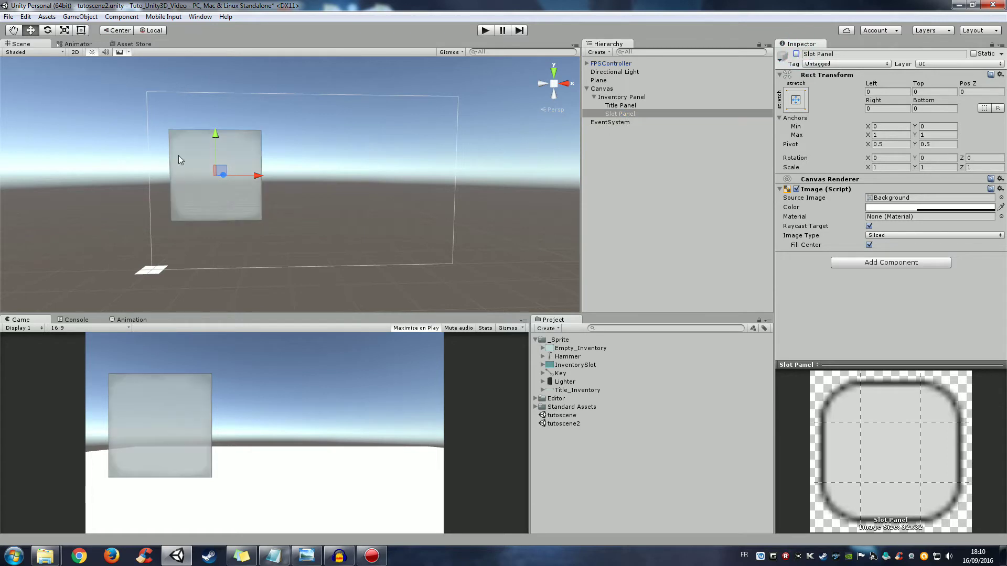
left_click(622, 106)
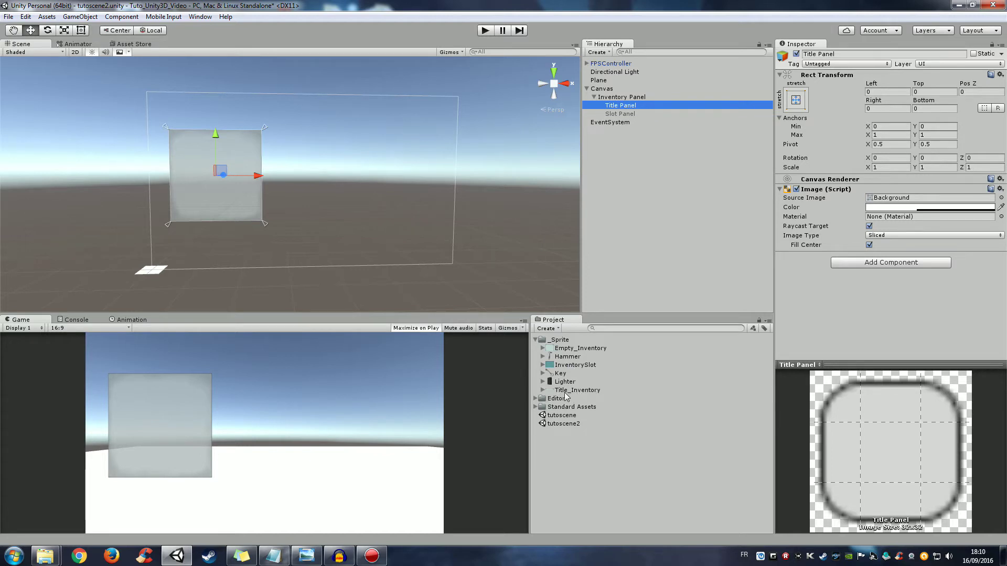
Assign Title_Inventory as Title Panel's Source Image and review the sprite's import settings.
left_click_drag(574, 391, 893, 206)
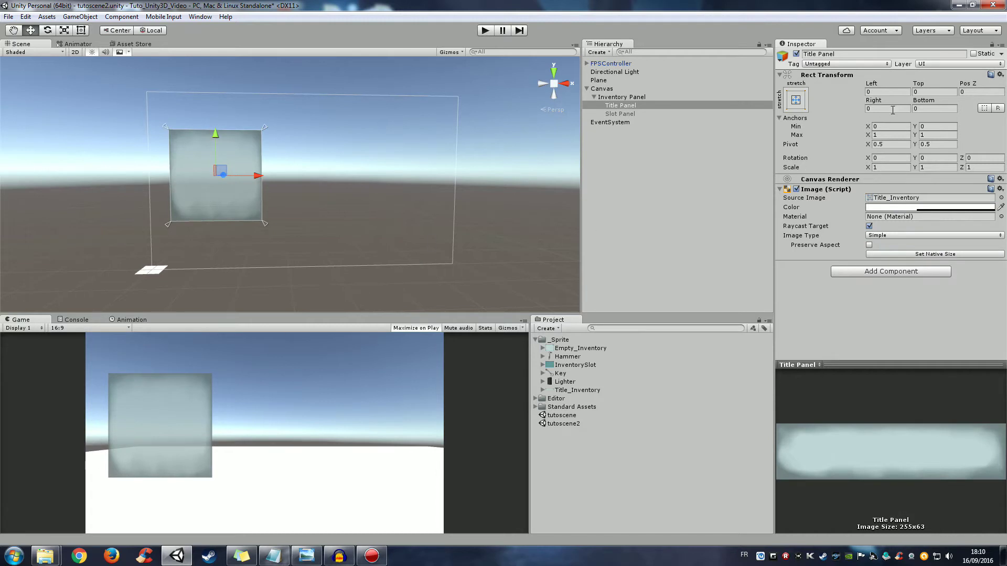
left_click(580, 391)
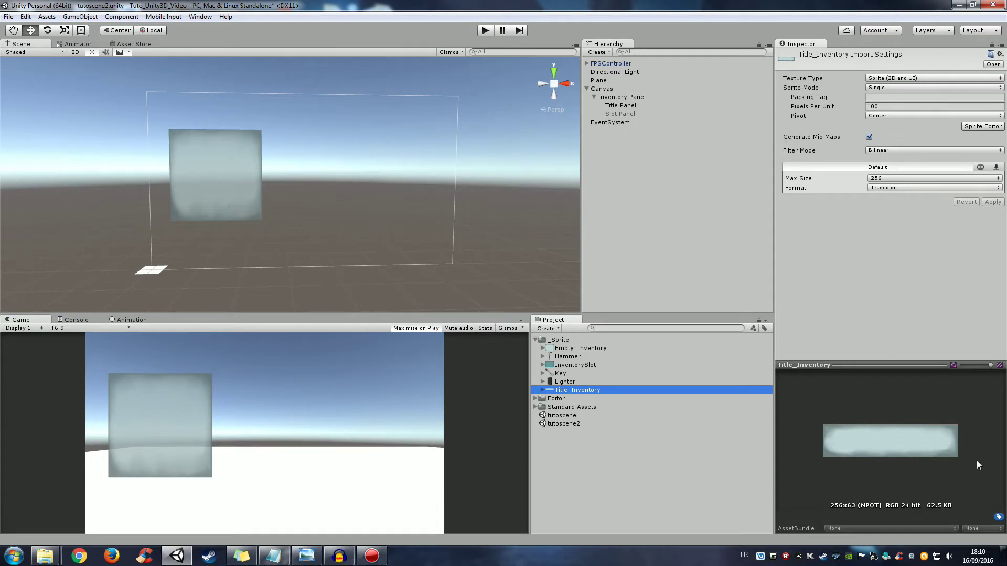
left_click(624, 106)
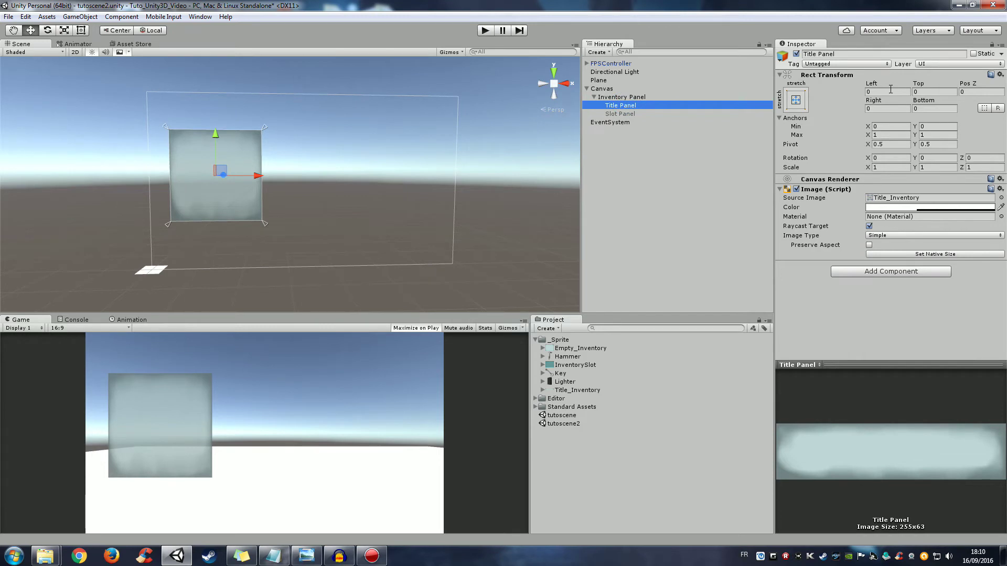
Set Title Panel's offsets to Left 150, Right 150, Bottom 543 and Top -22.
left_click(890, 92)
type("1")
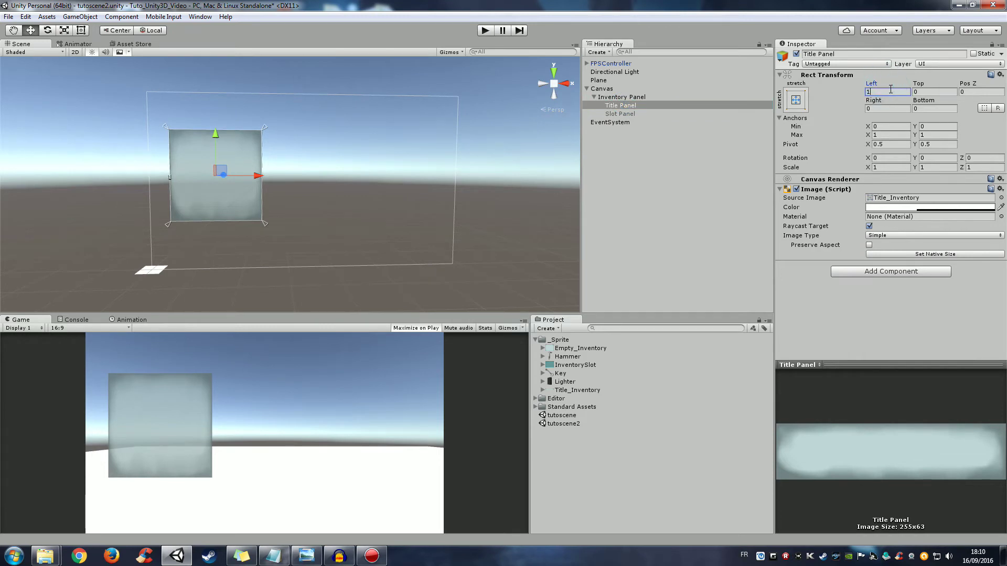
type("50")
left_click(891, 108)
type("150")
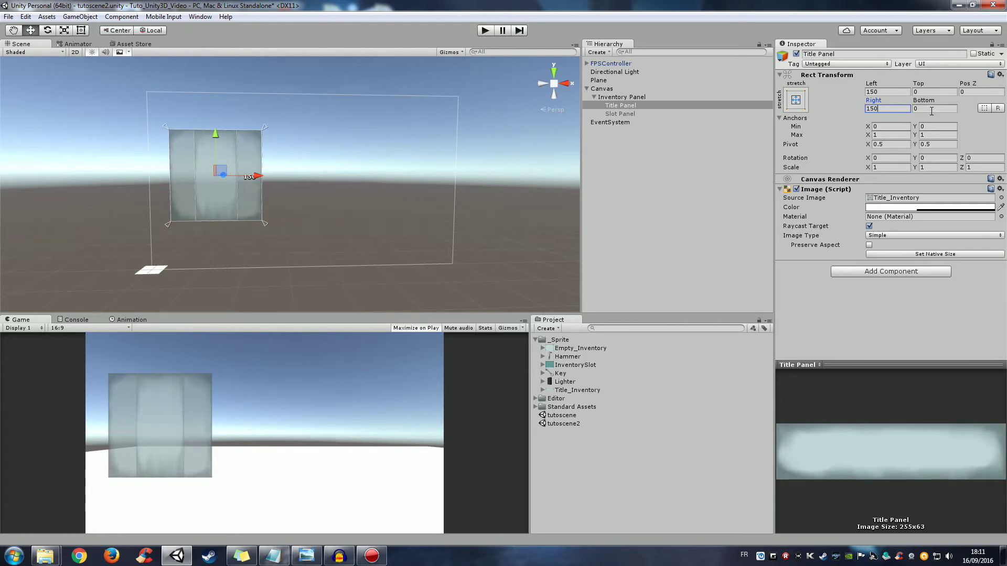
key("Tab")
type("54")
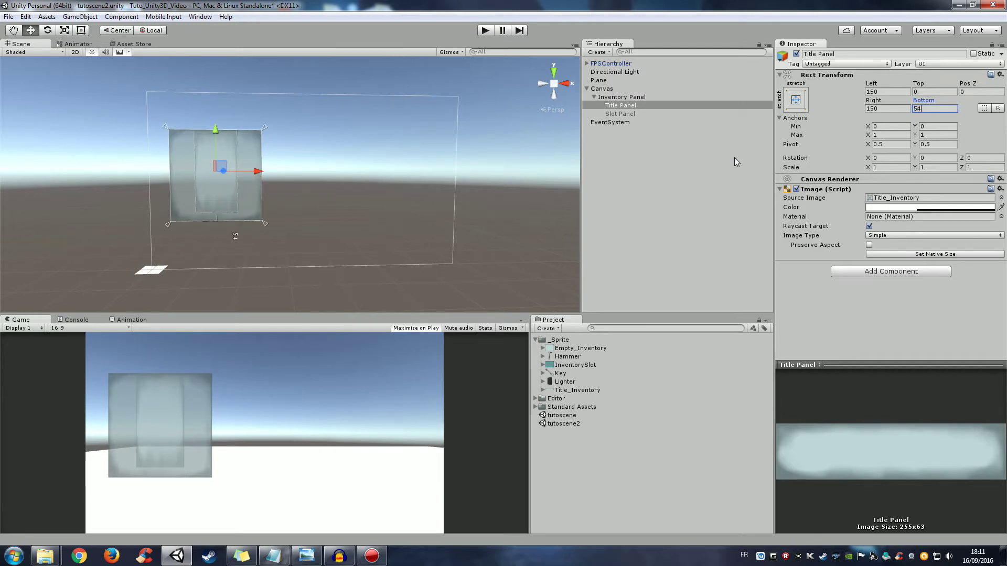
type("3")
scroll(212, 180, "up", 3)
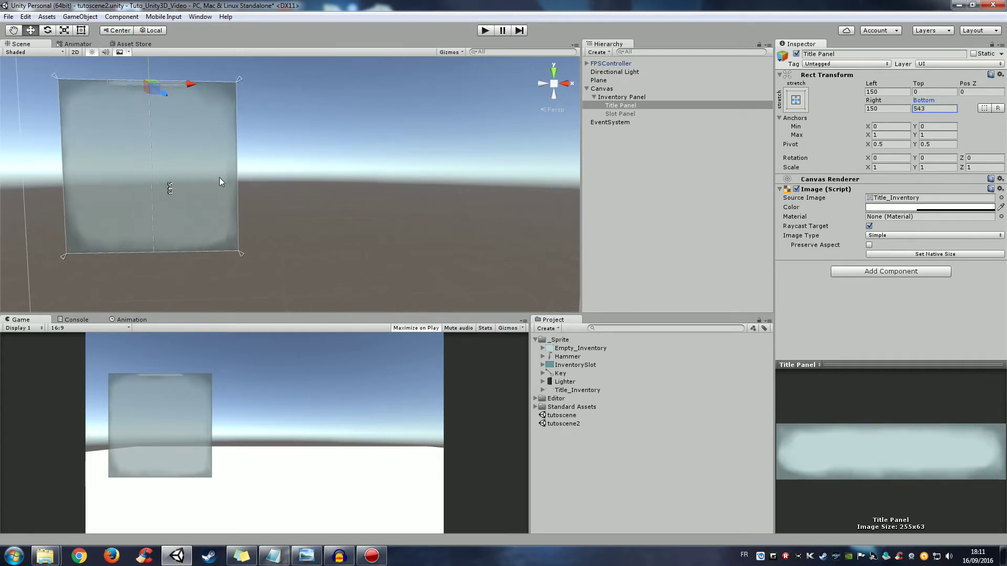
middle_click_drag(219, 177, 368, 243)
scroll(383, 235, "up", 2)
scroll(415, 218, "up", 2)
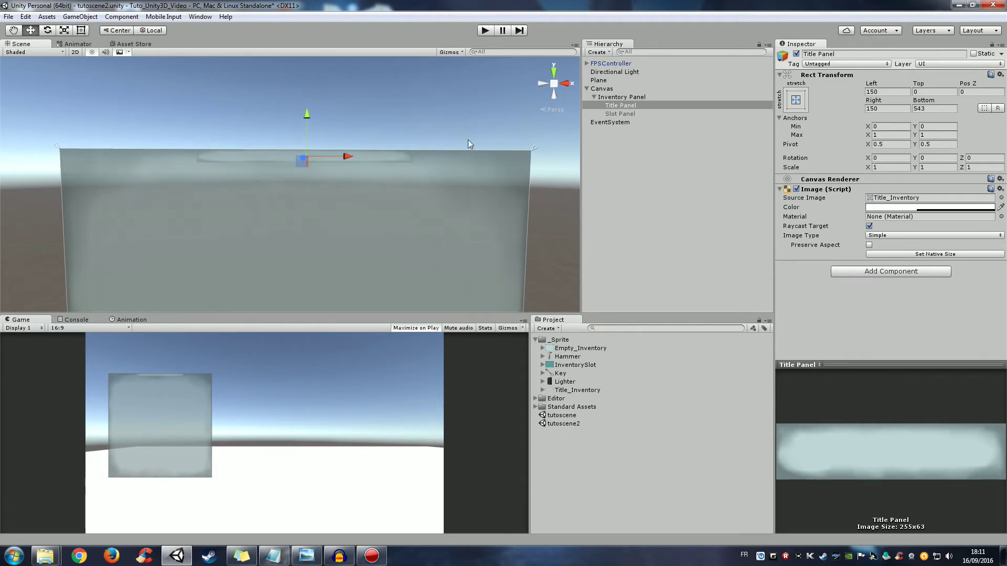
left_click(925, 91)
type("-22")
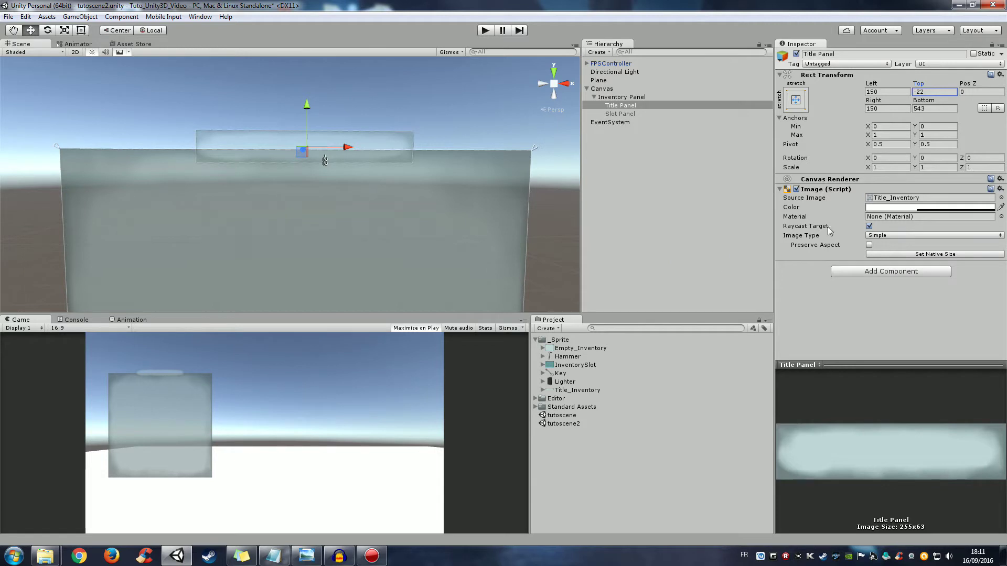
Tint the Title Panel image light grey (C8C8C8) and adjust its alpha in the colour picker.
left_click(886, 210)
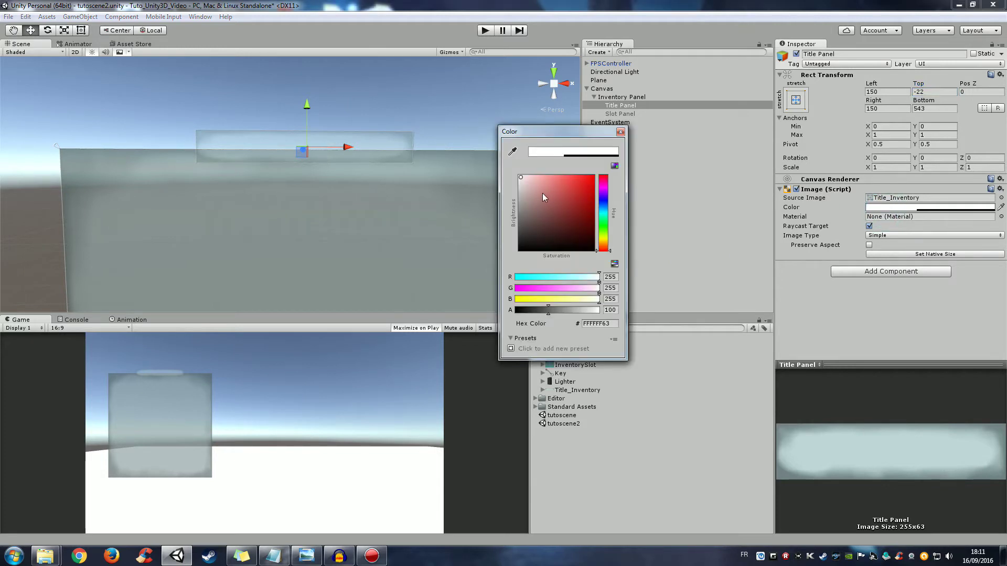
left_click_drag(521, 186, 511, 192)
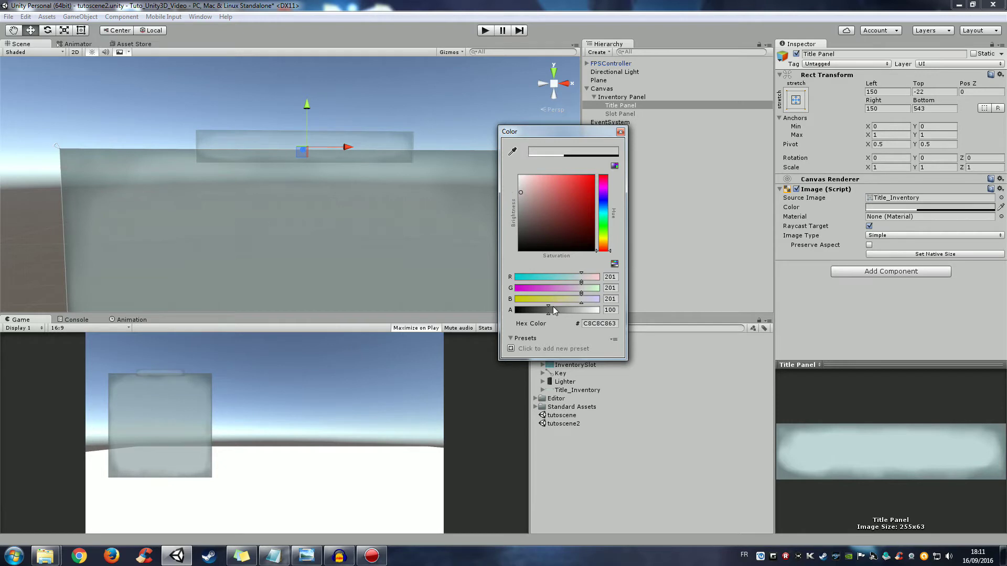
left_click_drag(554, 307, 634, 311)
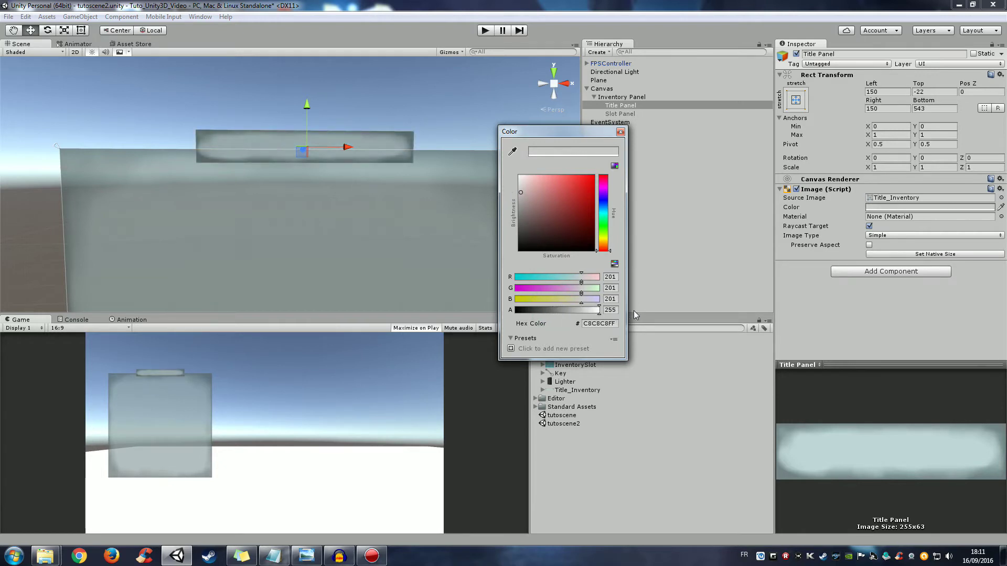
mouse_move(599, 310)
left_mouse_down()
mouse_move(462, 309)
mouse_move(658, 321)
left_mouse_up()
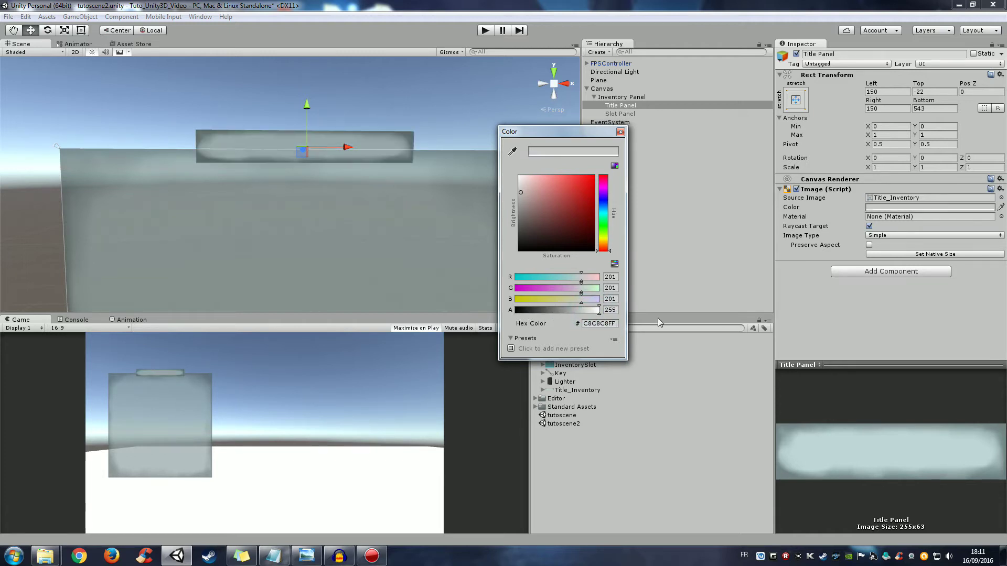
left_click(620, 131)
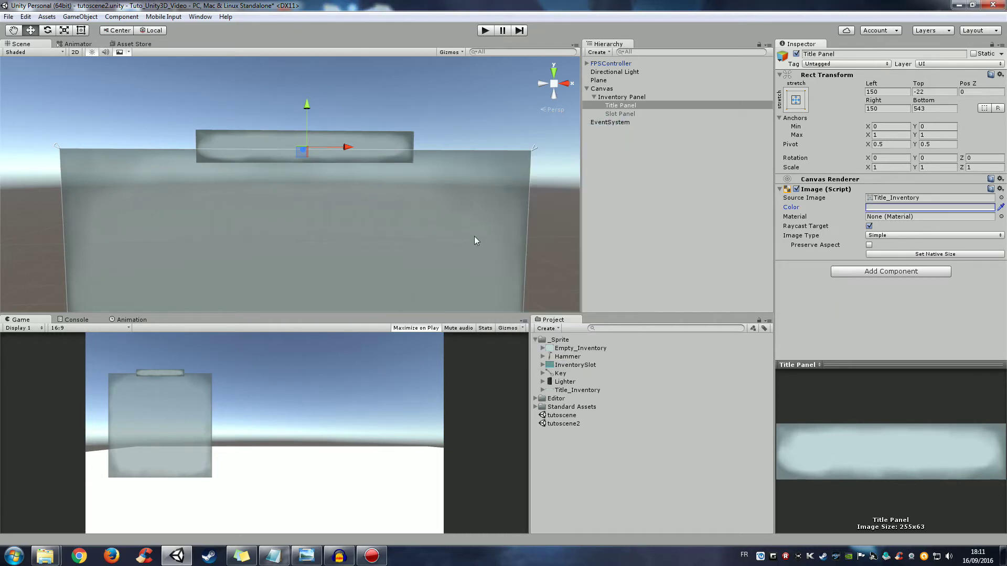
Add a Text child under Title Panel reading 'Inventory'.
right_click(619, 109)
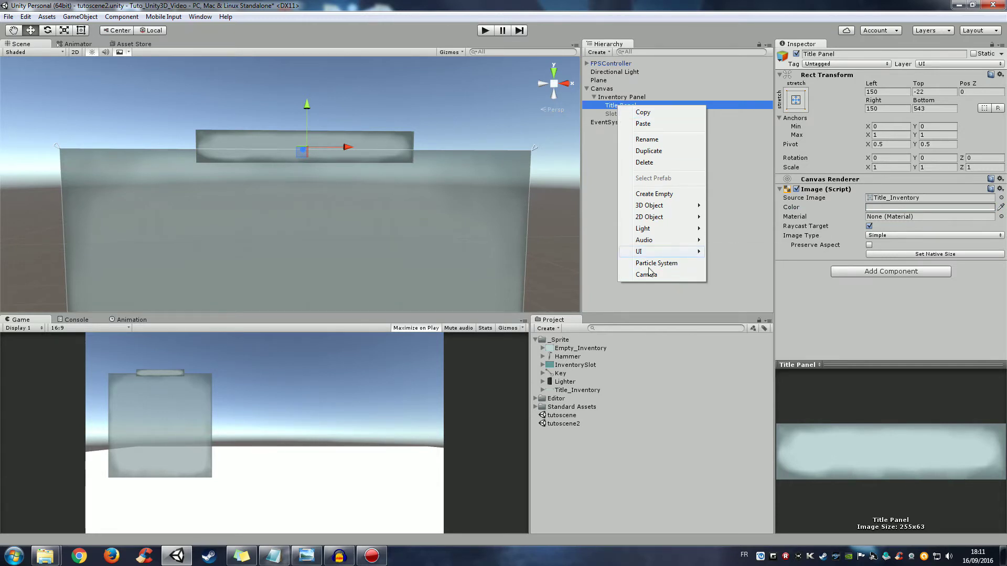
right_click(613, 105)
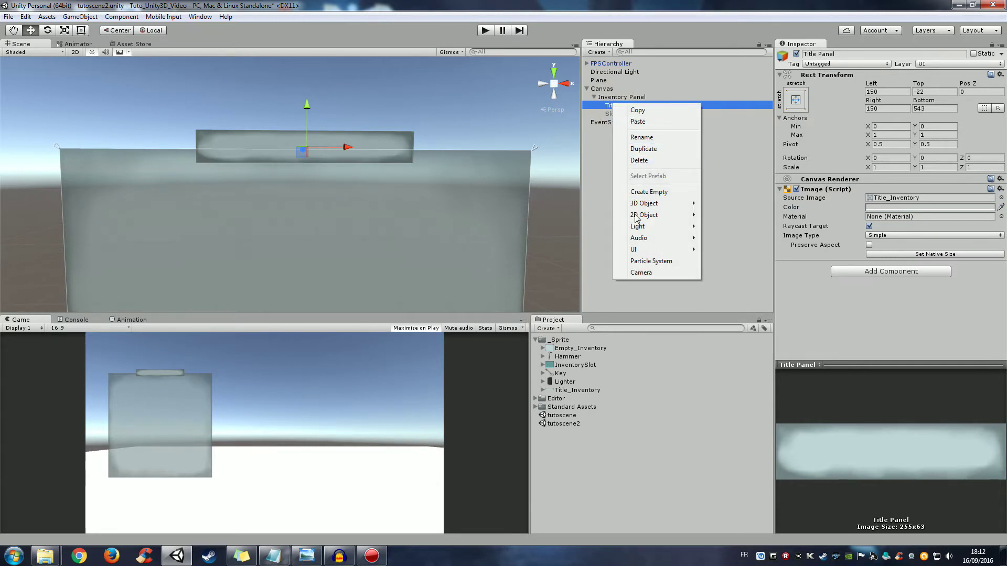
mouse_move(649, 250)
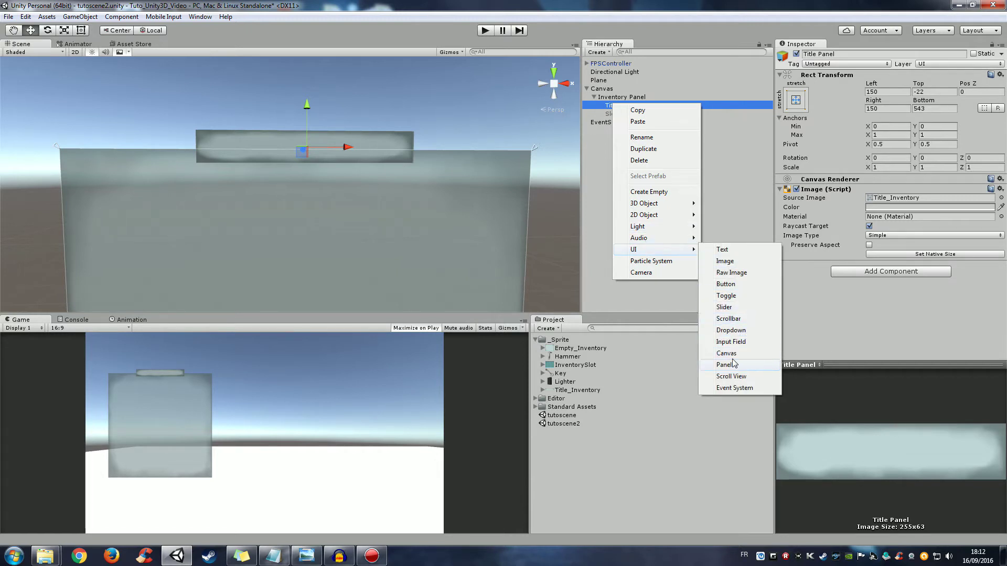
left_click(733, 251)
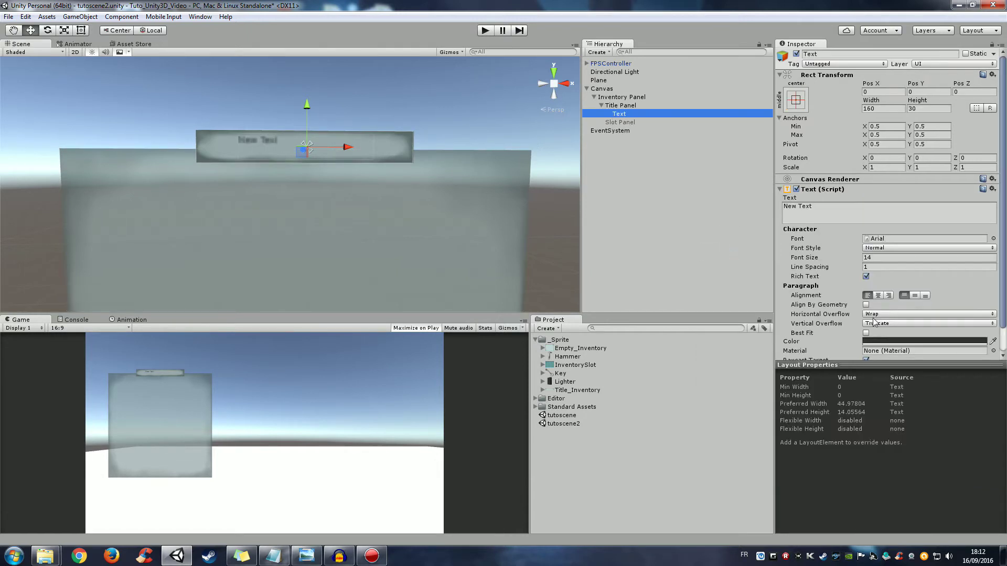
left_click(841, 205)
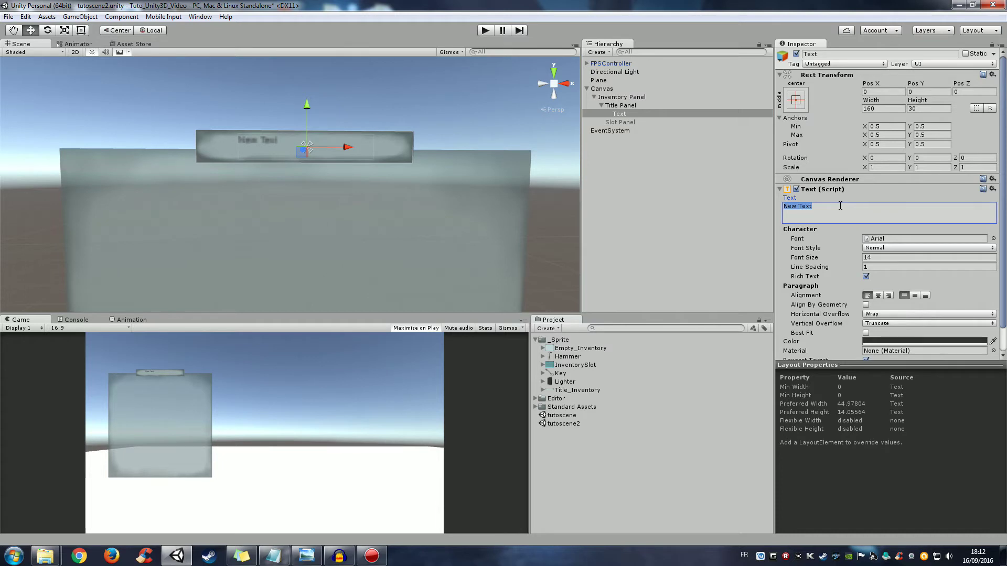
type("Inventory")
Centre the Inventory label horizontally and vertically and set its font size to 30.
left_click(879, 296)
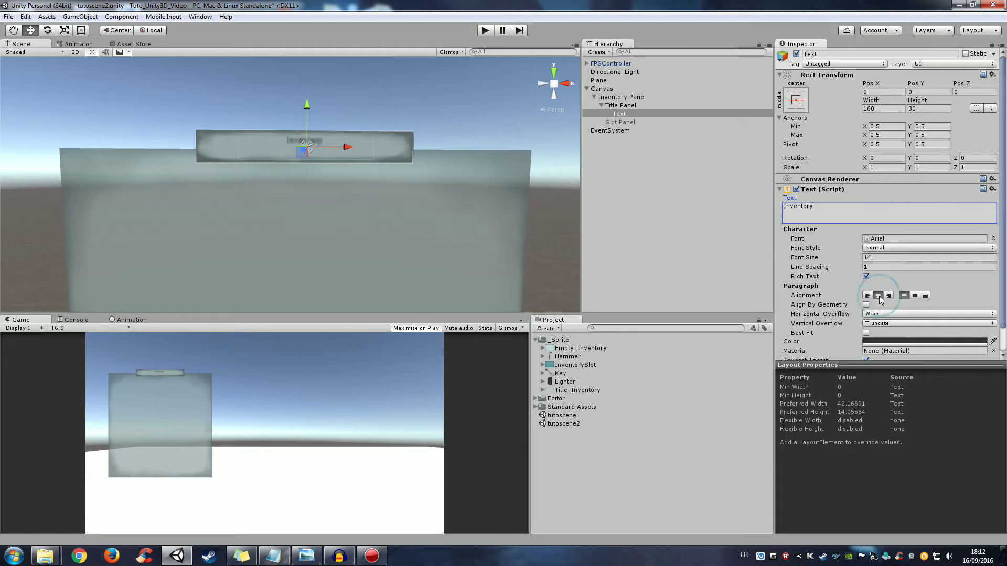
left_click(914, 296)
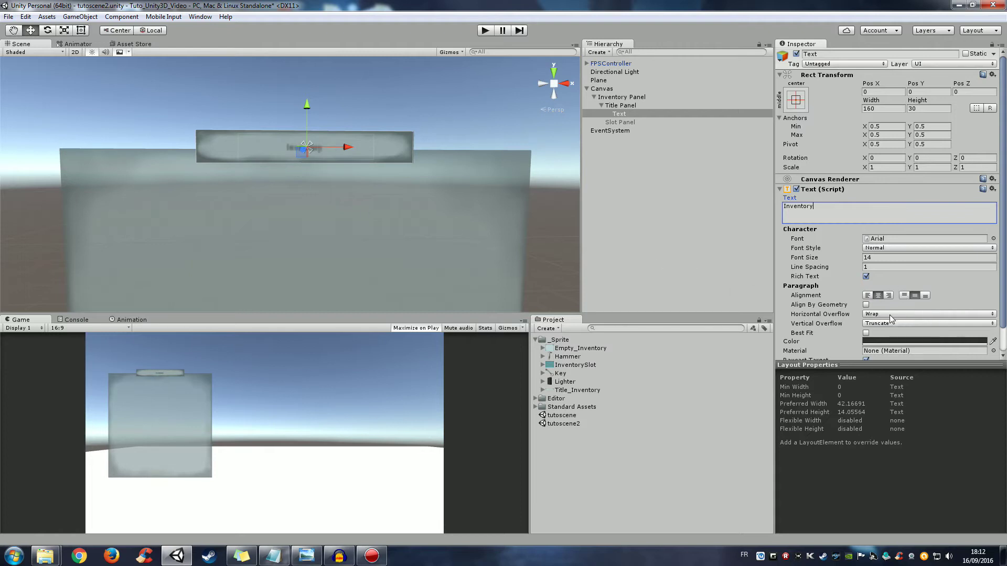
left_click(881, 257)
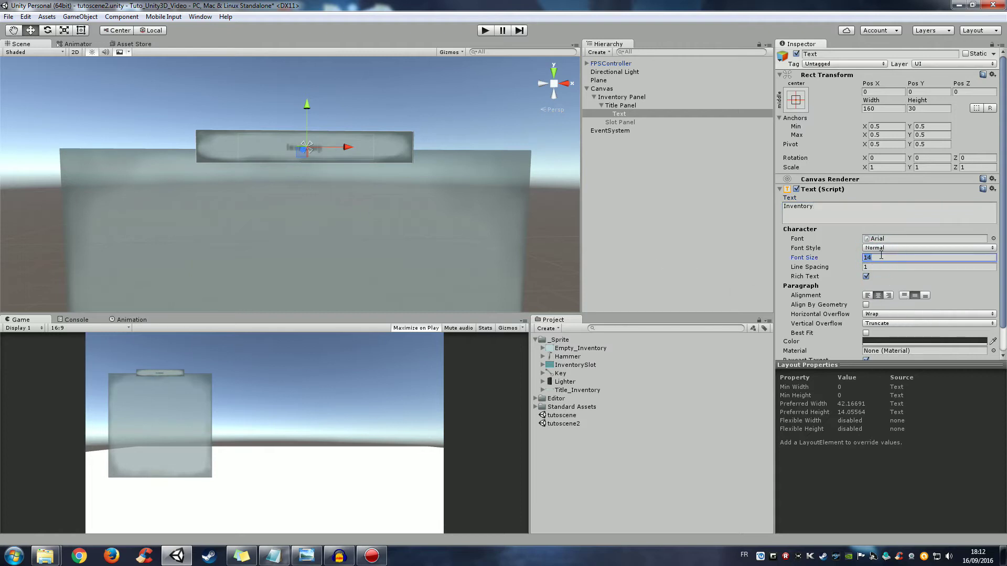
type("30")
Set both Horizontal and Vertical Overflow of the title text to Overflow.
left_click(886, 323)
left_click(885, 315)
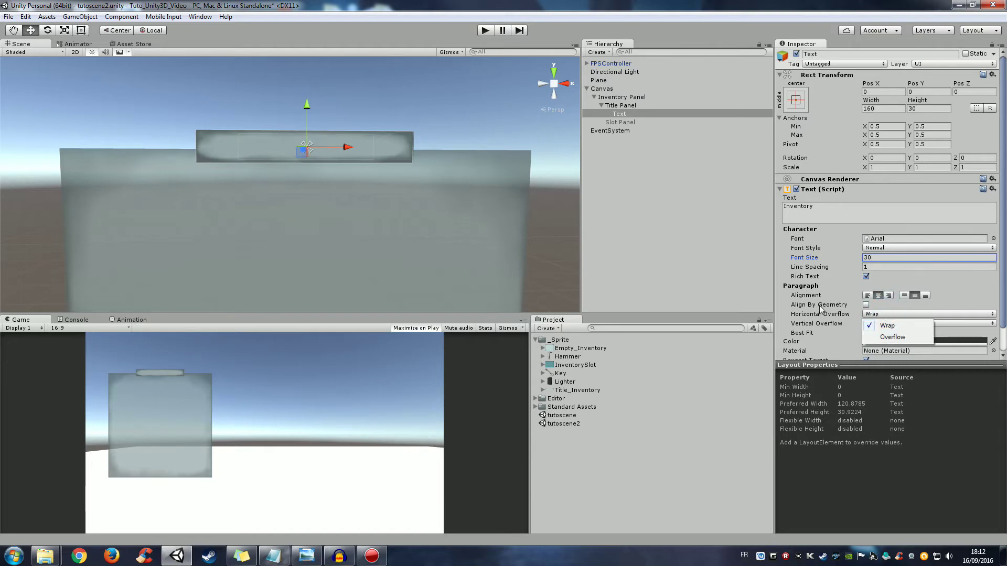
left_click(811, 317)
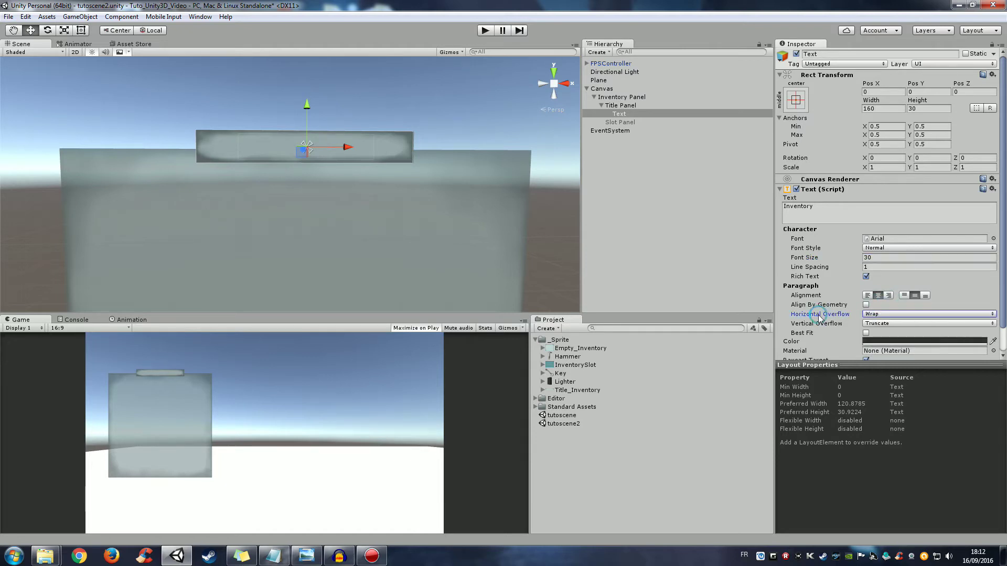
left_click(890, 315)
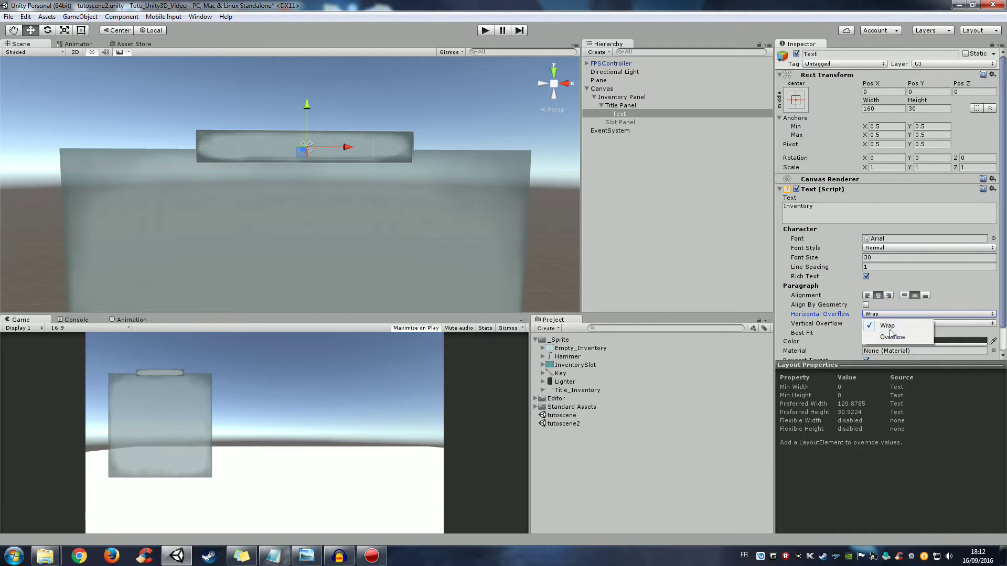
left_click(892, 336)
left_click(892, 323)
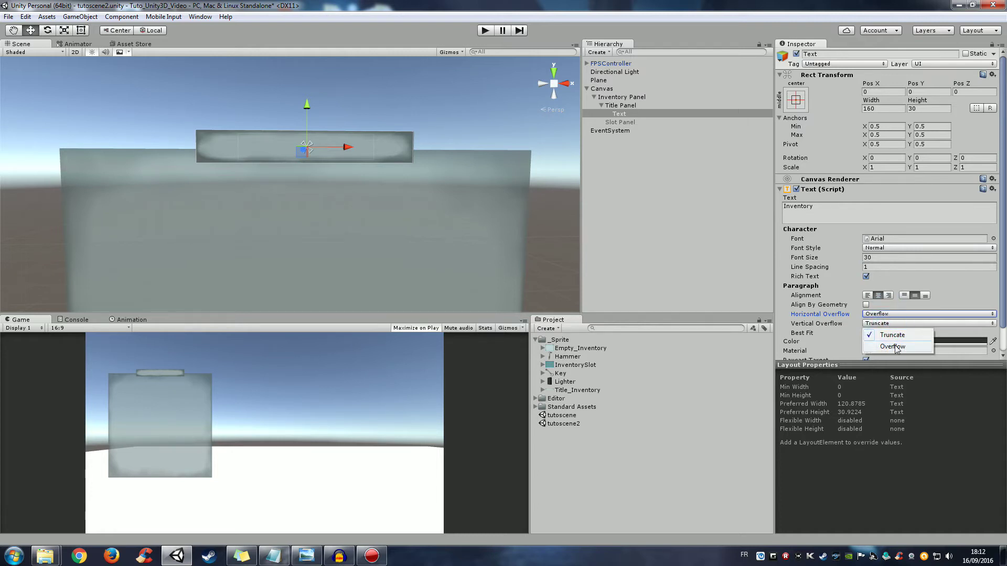
left_click(895, 347)
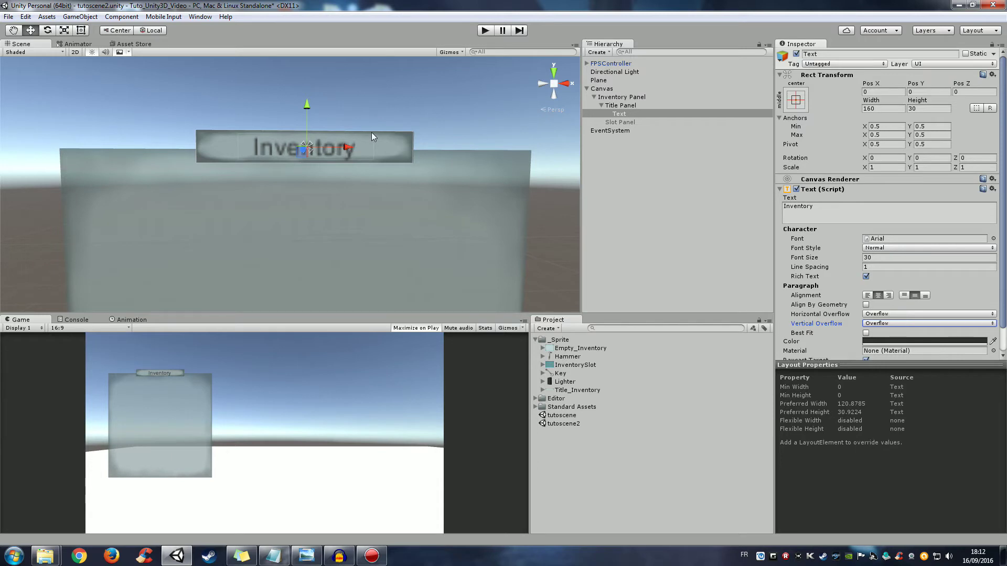
scroll(345, 163, "up", 2)
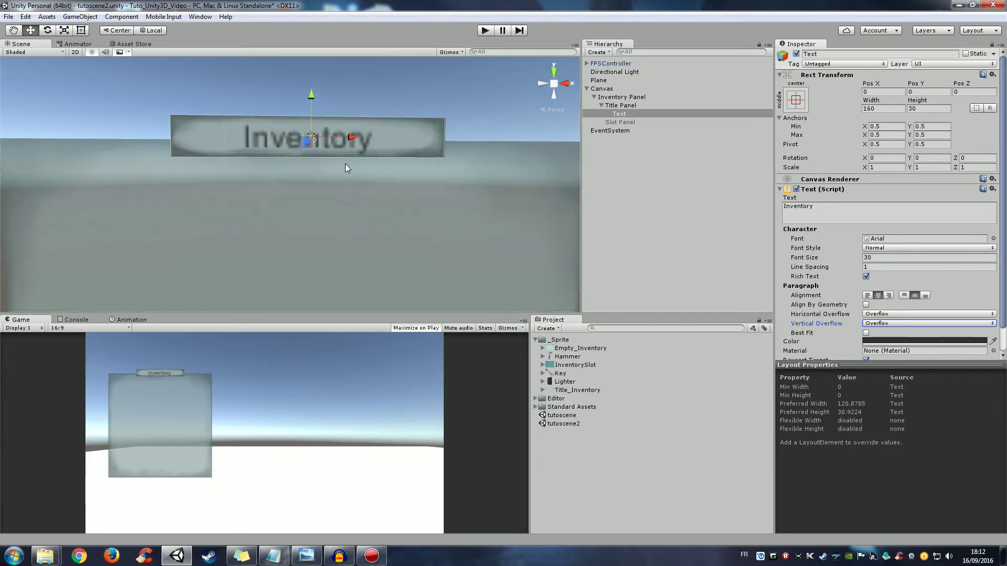
scroll(424, 137, "up", 3)
scroll(393, 195, "down", 3)
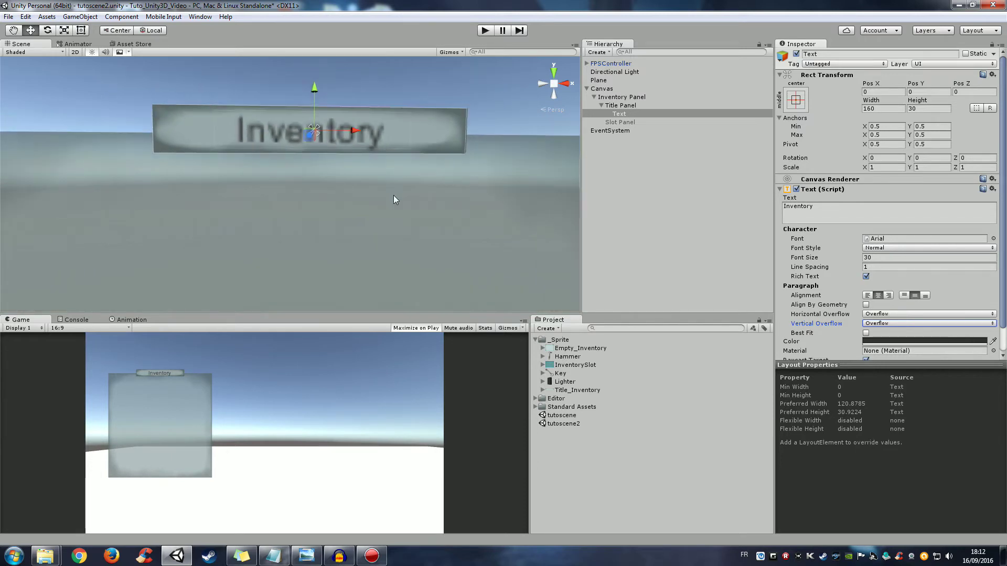
scroll(413, 171, "down", 2)
scroll(413, 204, "down", 1)
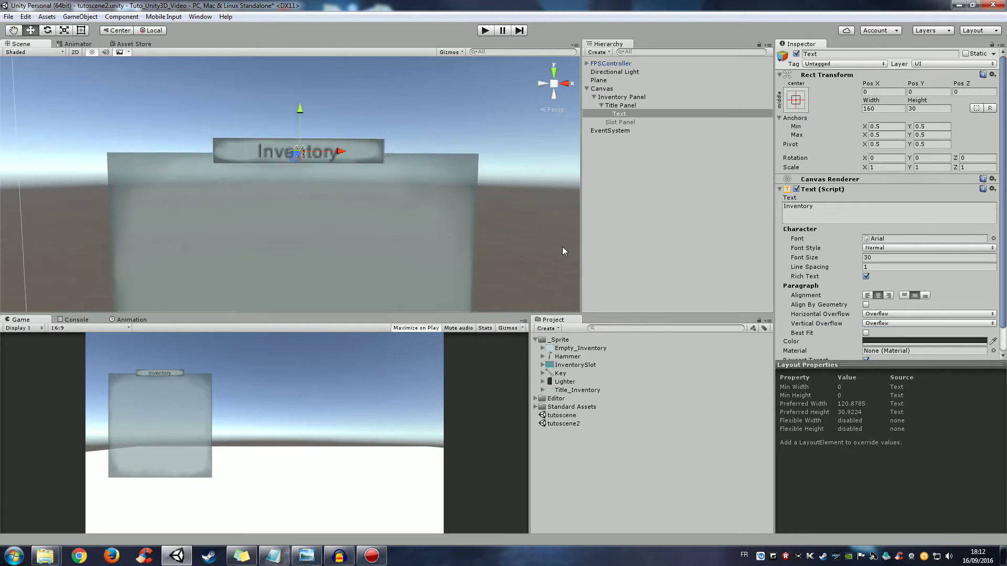
left_click(650, 266)
left_click(485, 30)
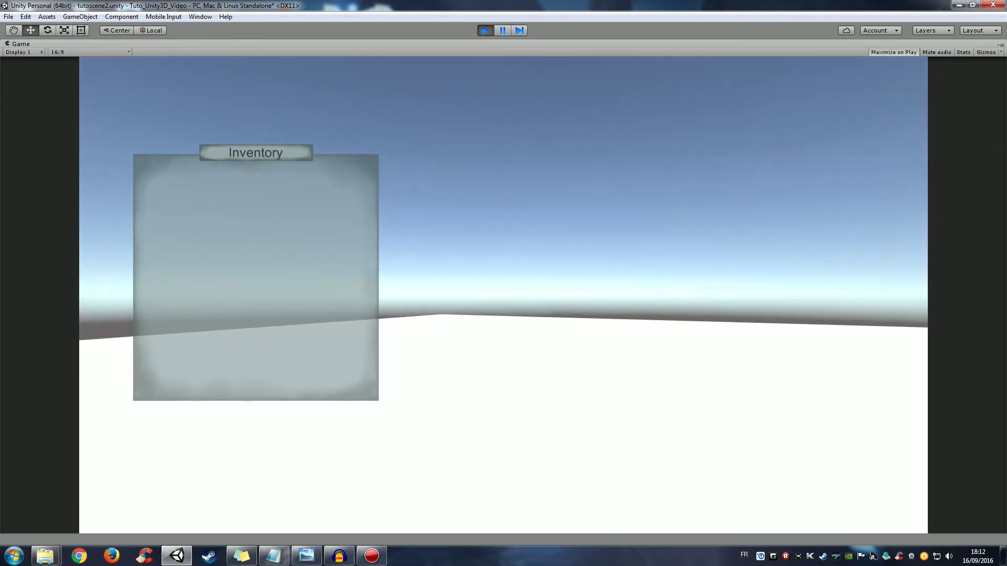
key("super")
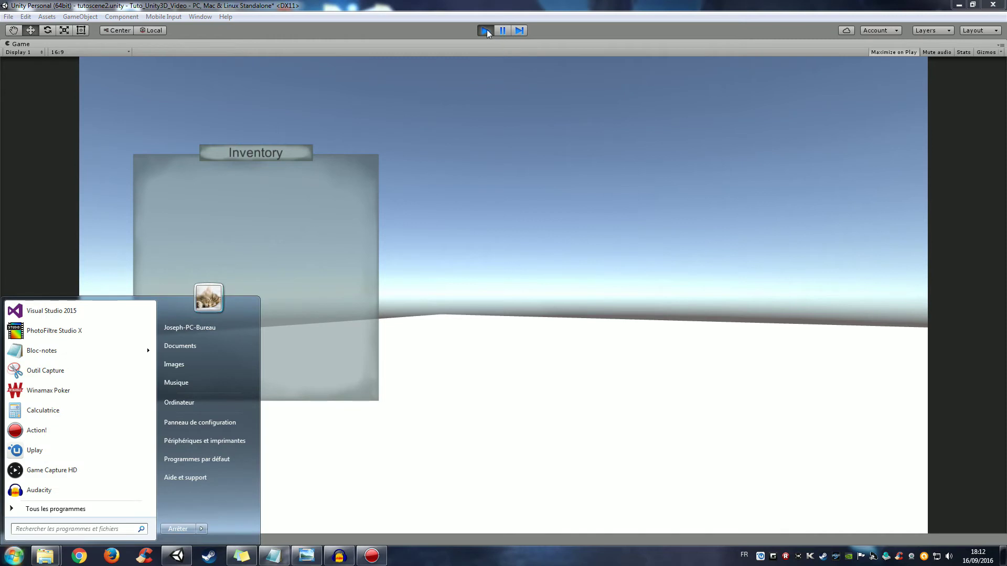
left_click(486, 30)
left_click(670, 195)
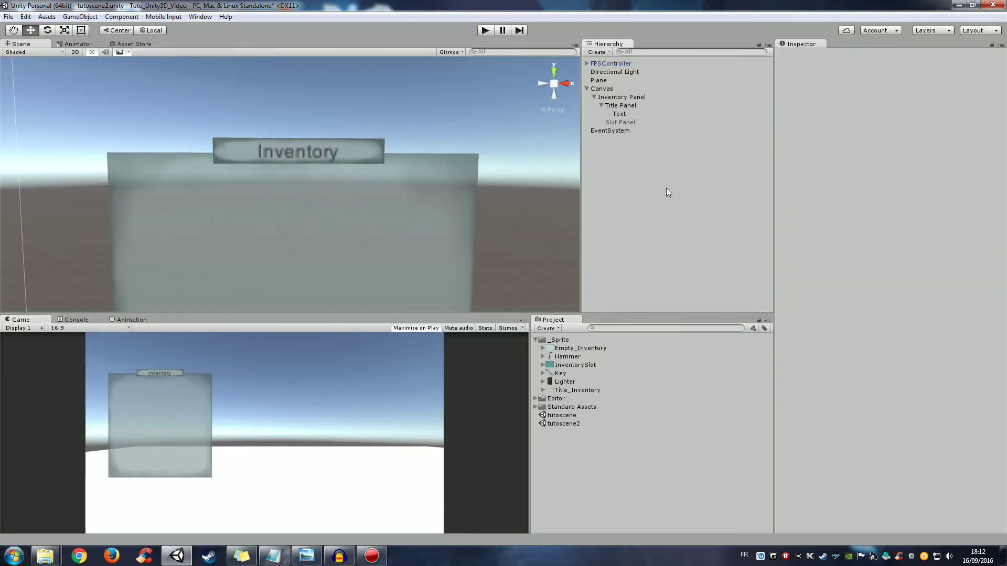
left_click(624, 114)
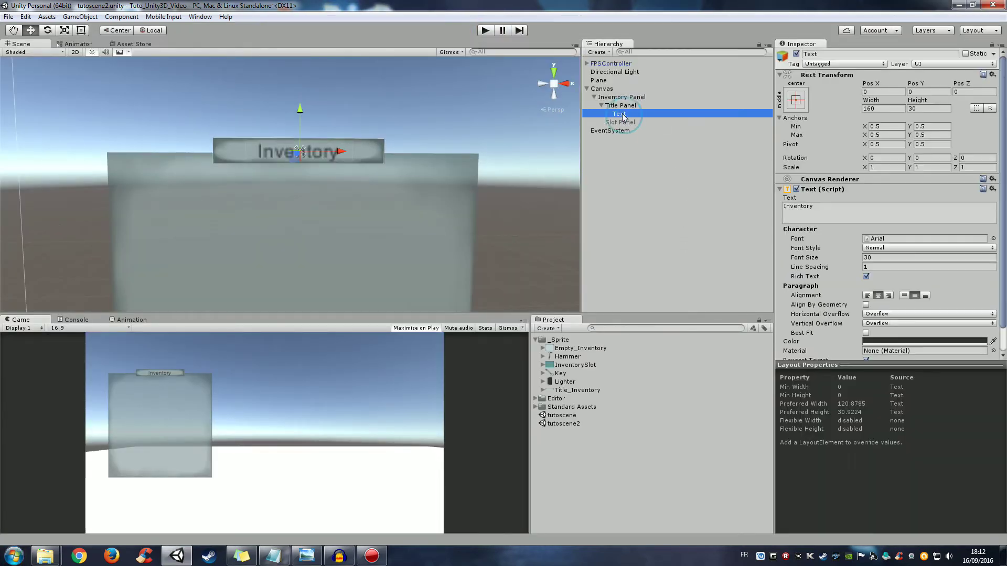
Activate the Slot Panel and frame it in the Scene view.
left_click(624, 123)
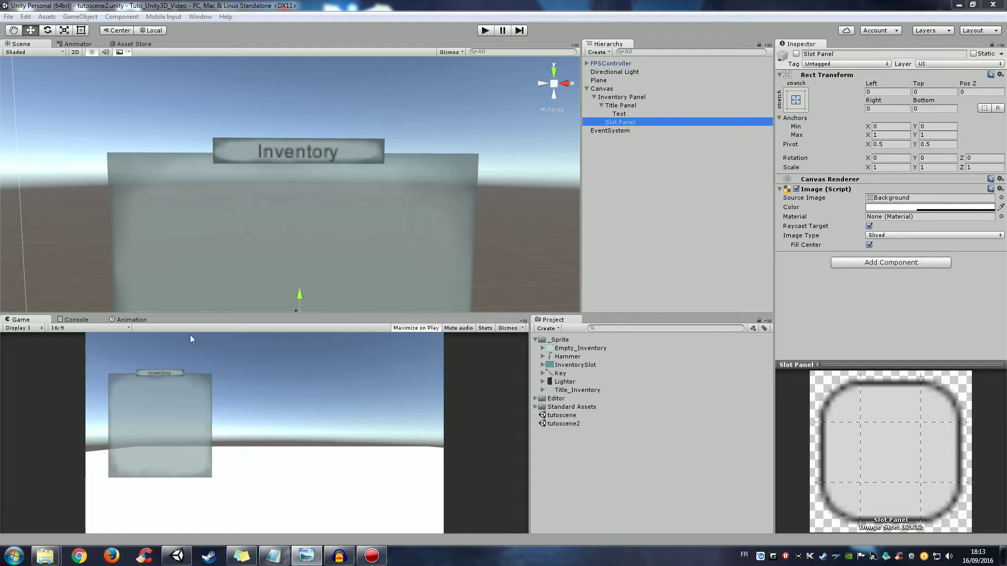
left_click(796, 54)
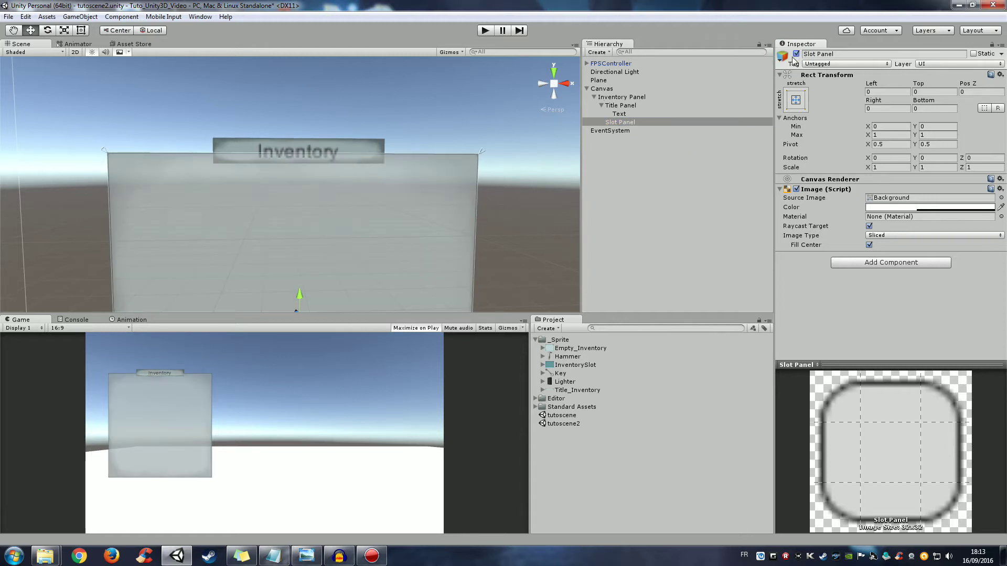
scroll(211, 214, "down", 2)
key("f")
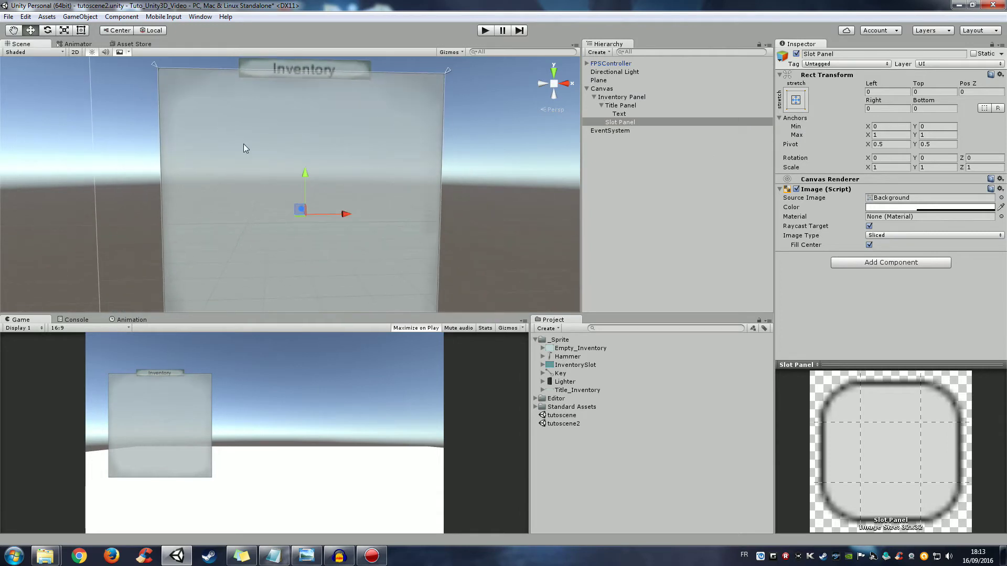
middle_click_drag(244, 143, 222, 110)
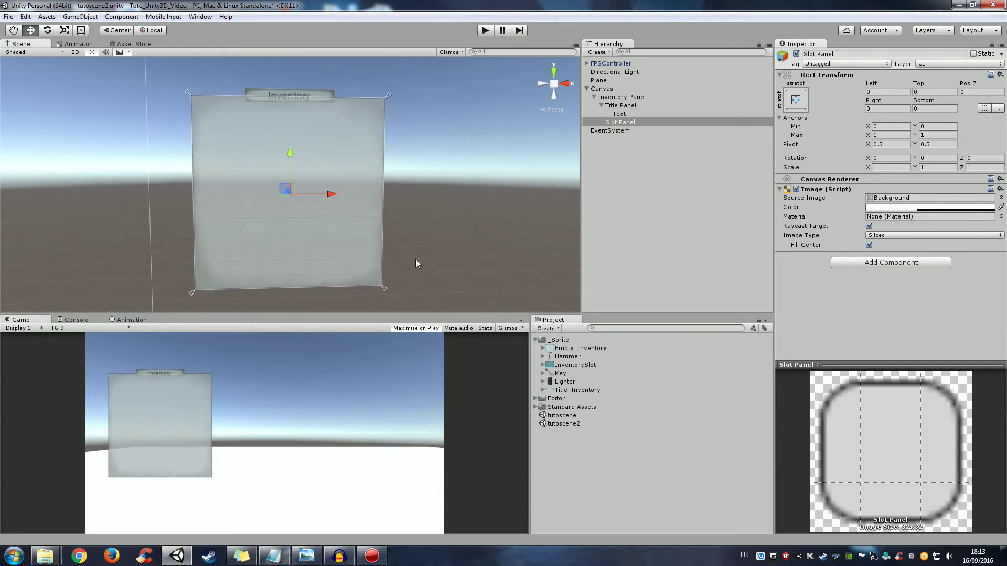
left_click(626, 98)
left_click(625, 122)
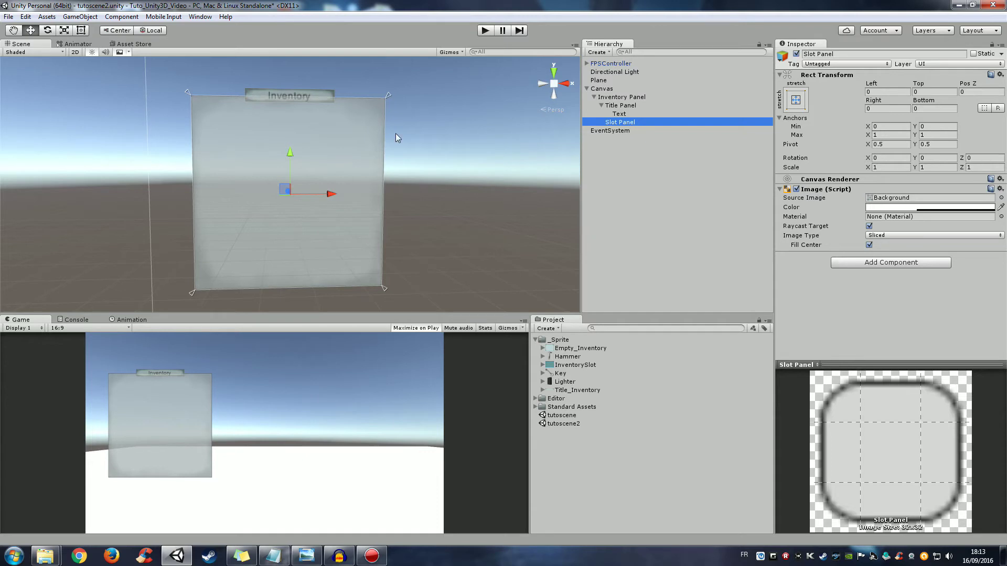
Set the Slot Panel's Left and Right insets to 25.5.
left_click(886, 93)
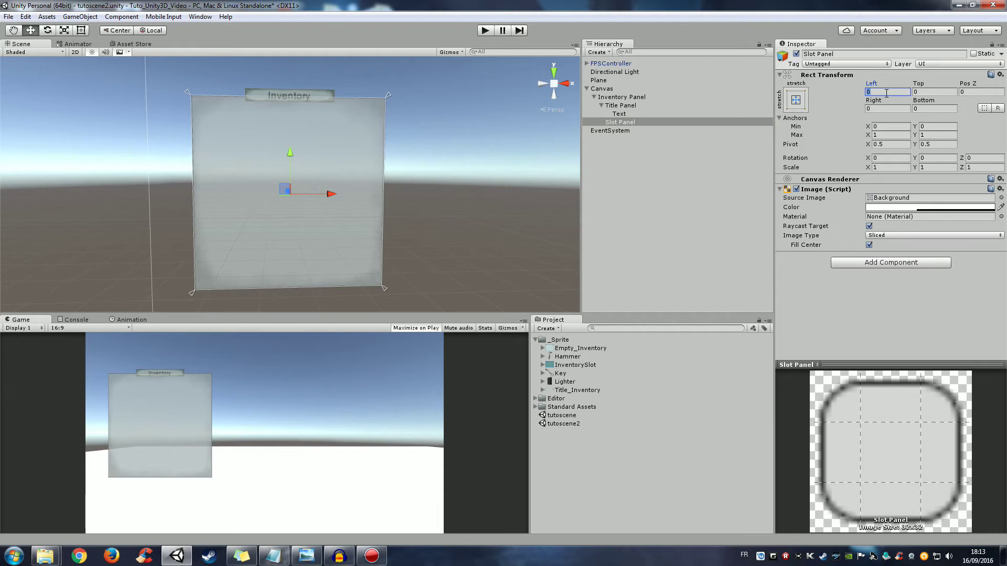
type("25")
left_click(880, 109)
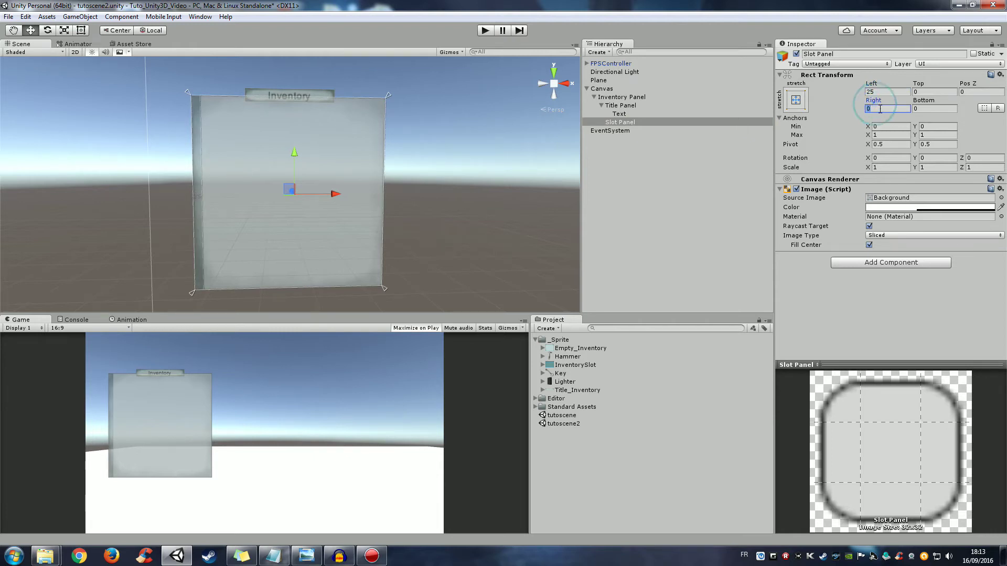
type("25")
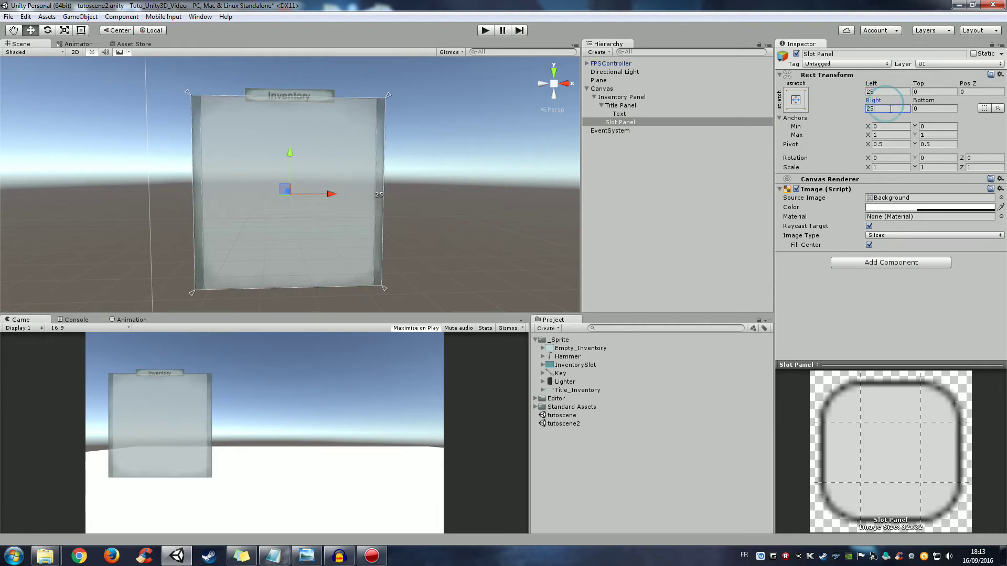
type(".5")
left_click(892, 92)
type("25")
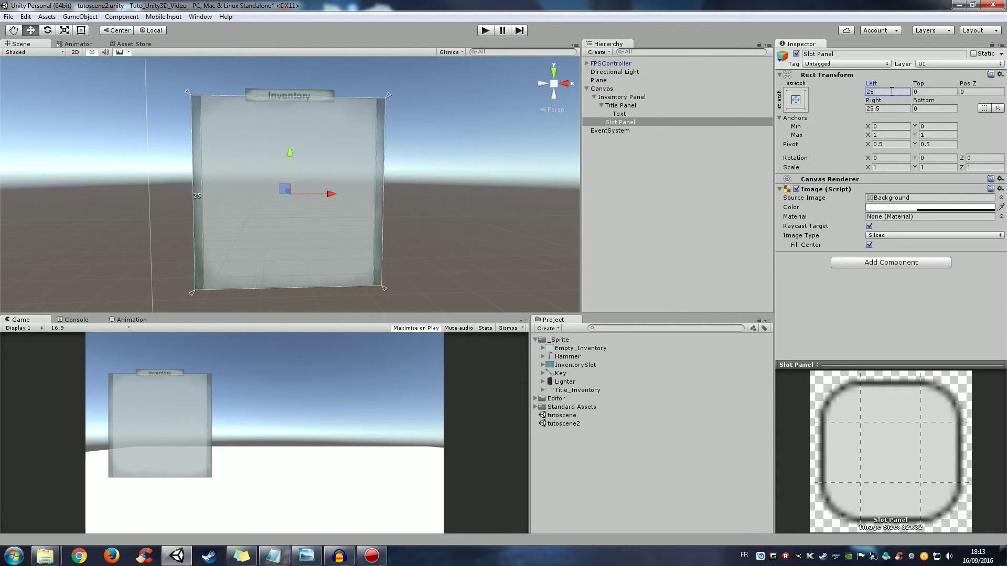
type(".5")
Set the Slot Panel's Bottom inset to 13 and Top inset to 38.
scroll(277, 270, "down", 2)
middle_click_drag(290, 255, 272, 111)
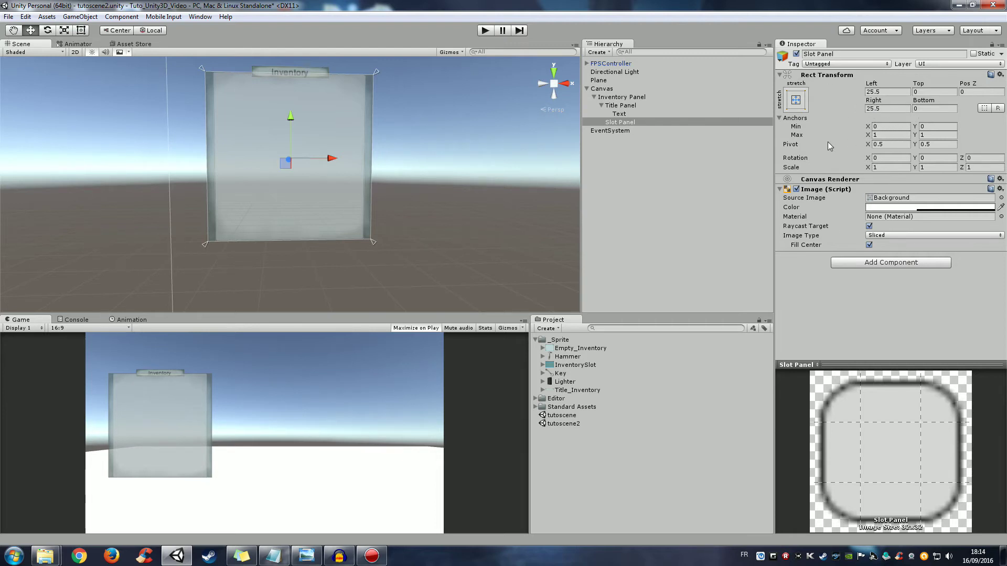
mouse_move(816, 145)
left_click(931, 108)
type("3")
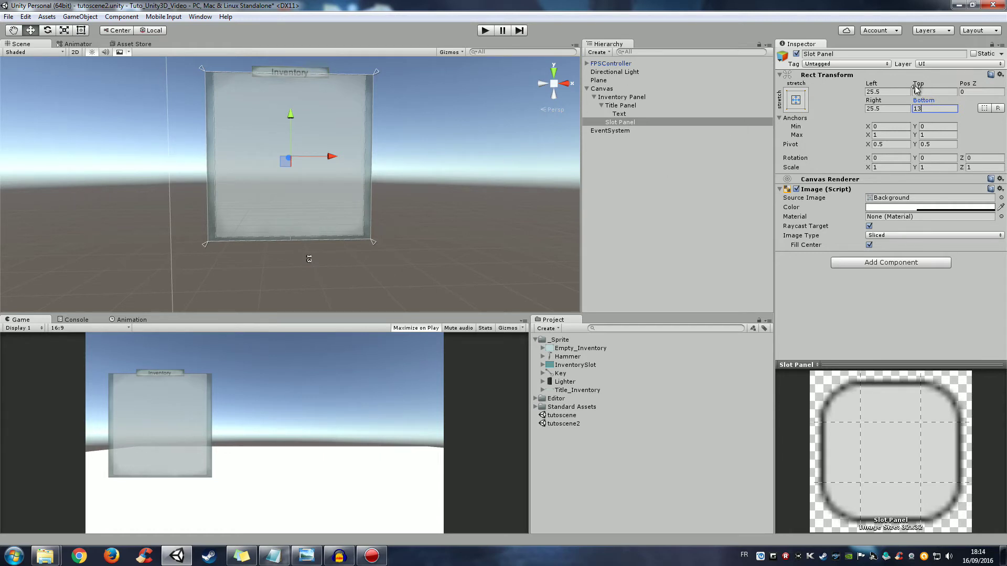
left_click(930, 92)
type("38")
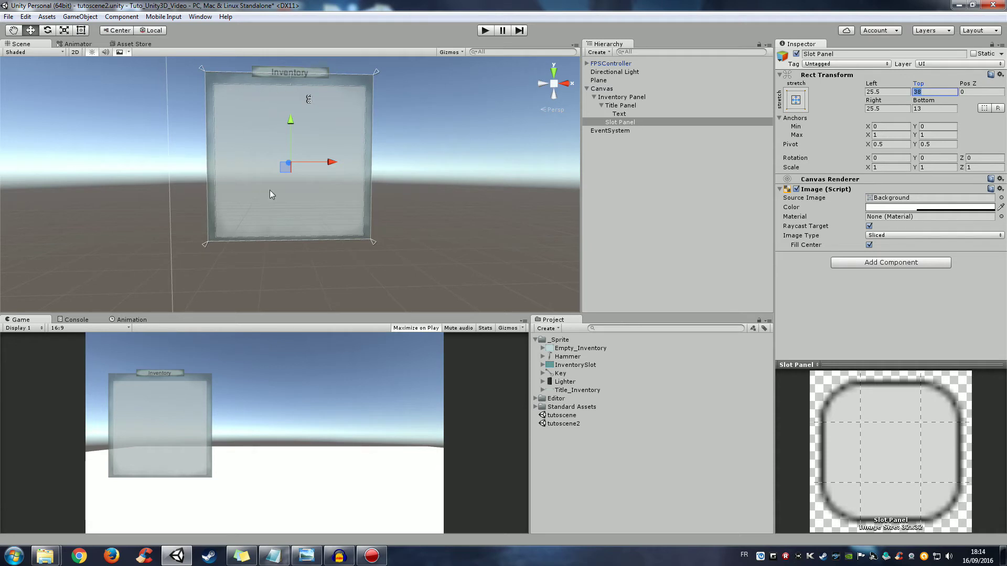
left_click(886, 199)
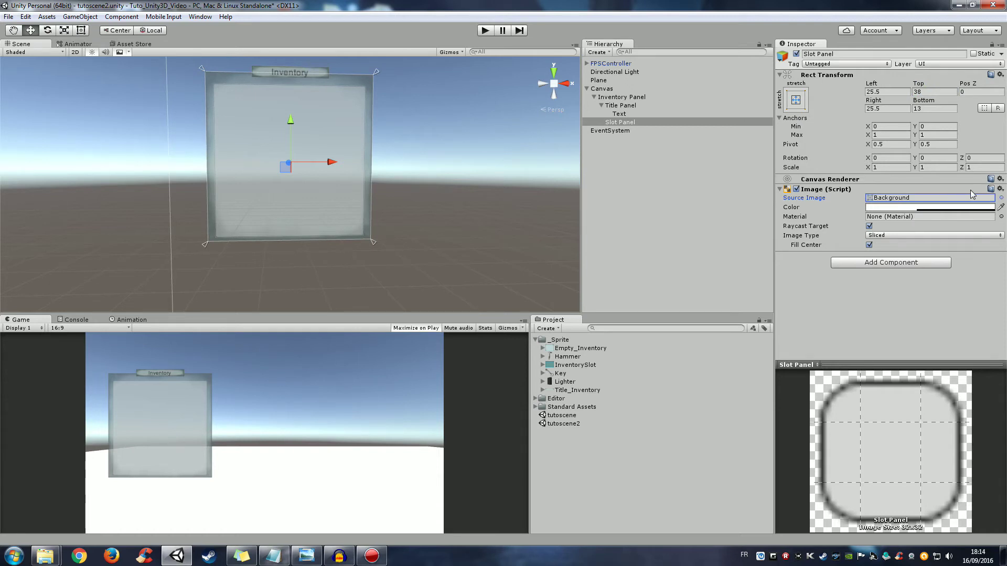
Clear the Slot Panel's Source Image and remove its Image component.
key("Delete")
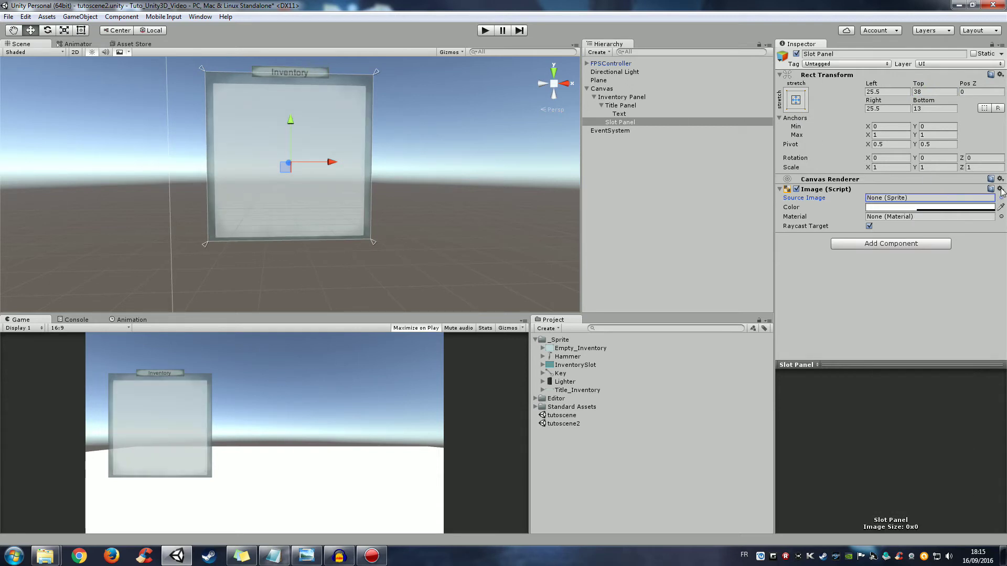
left_click(1000, 189)
left_click(927, 216)
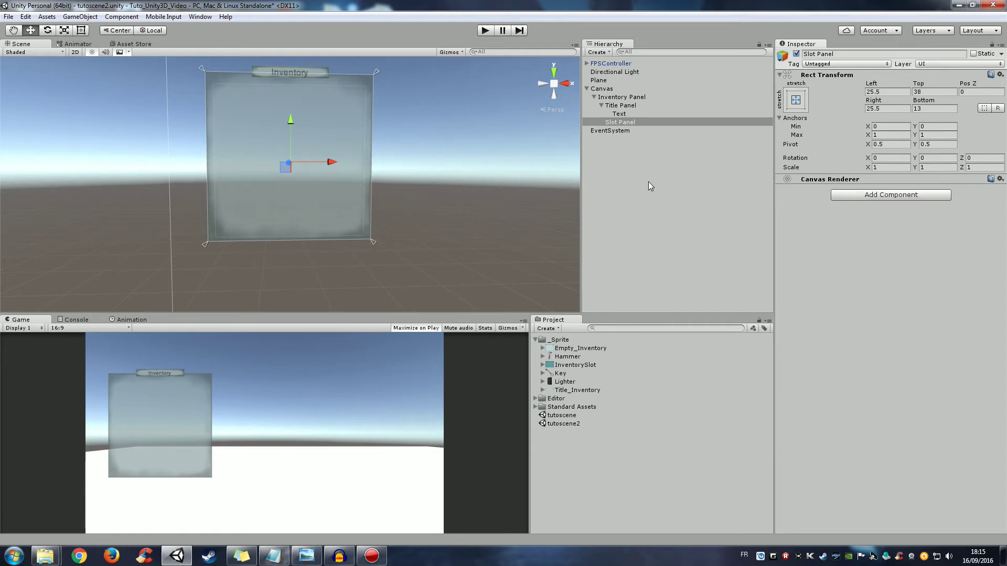
Add a Grid Layout Group component to the Slot Panel.
scroll(265, 155, "up", 2)
scroll(403, 205, "up", 2)
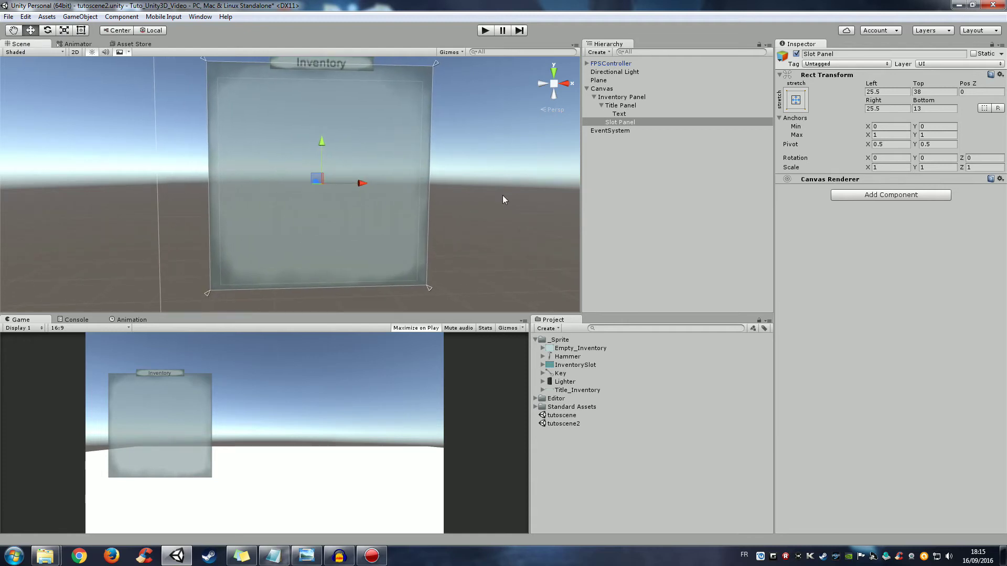
right_click_drag(479, 180, 468, 166)
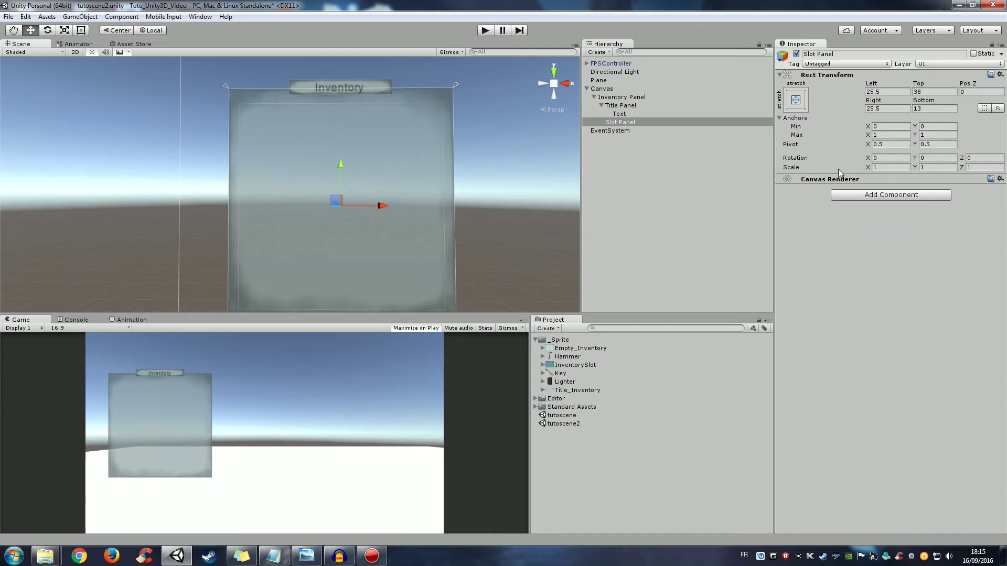
left_click(887, 195)
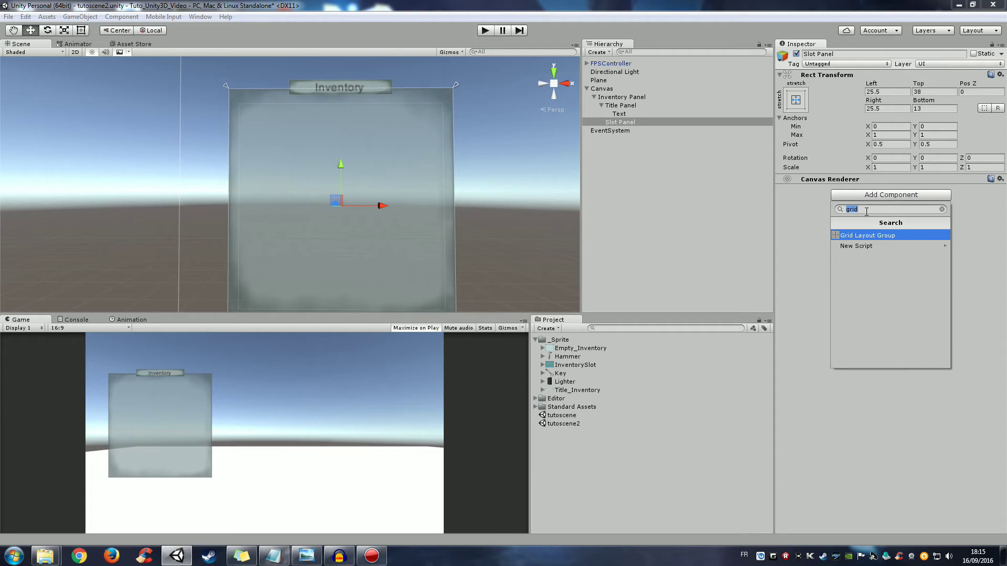
left_click(881, 237)
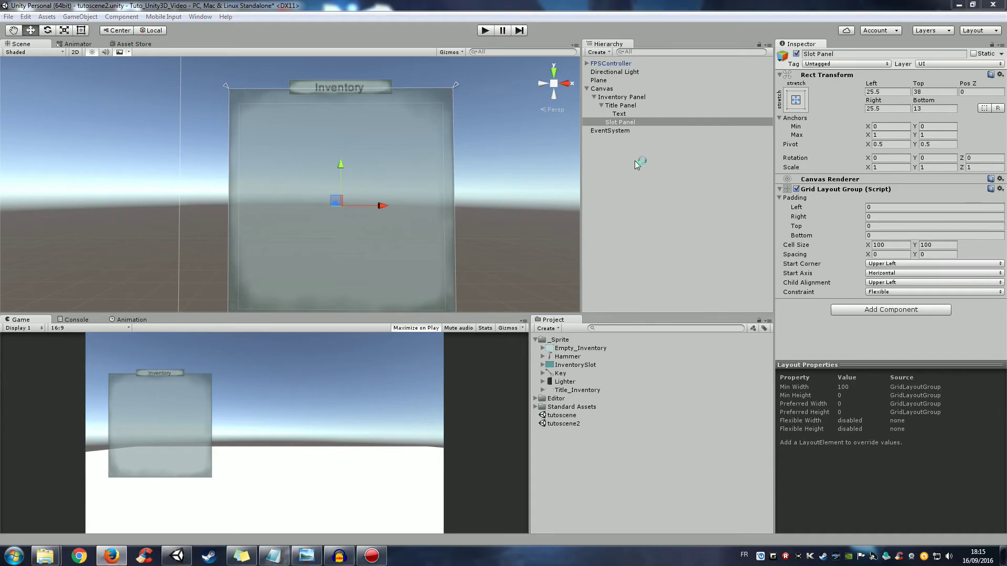
Read the Grid Layout Group manual page in maximised Firefox without the sidebar, then minimise it.
left_click(111, 556)
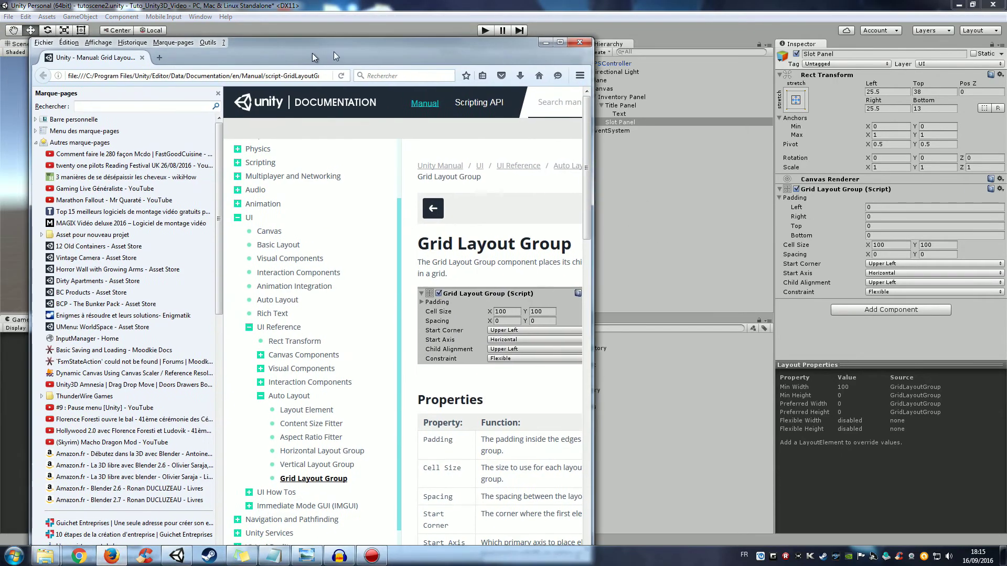
double_click(473, 29)
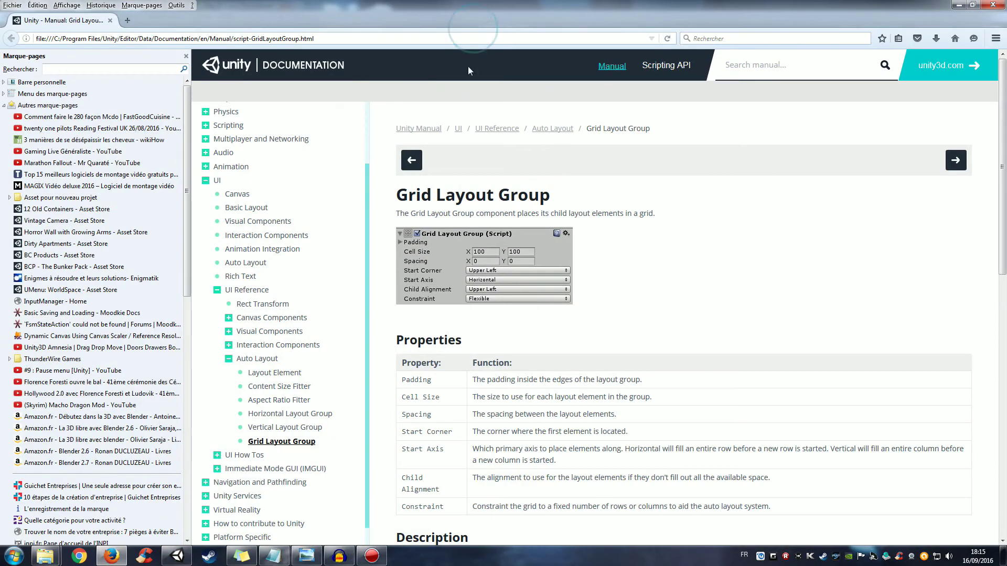
left_click(185, 55)
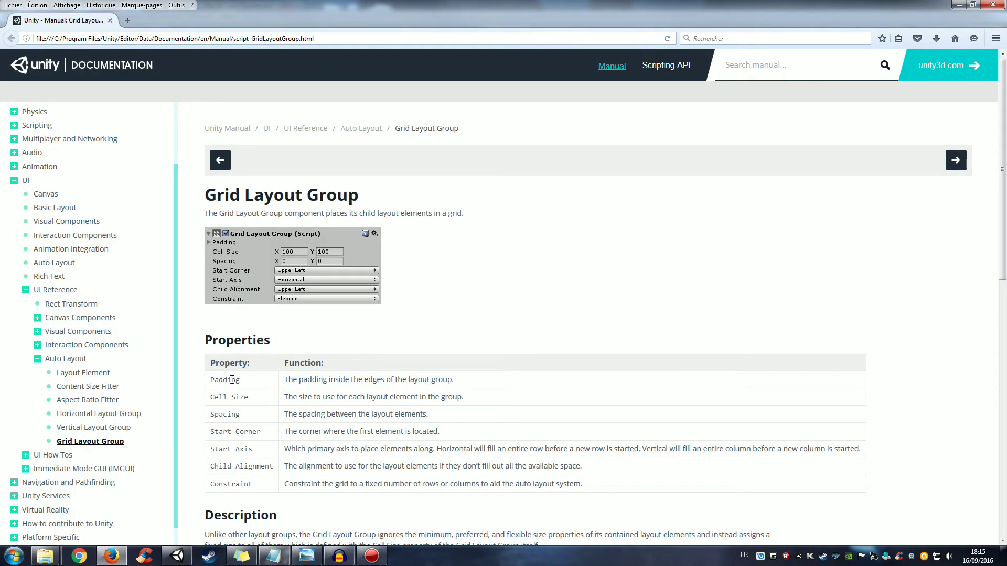
scroll(315, 246, "down", 3)
scroll(322, 247, "up", 3)
left_click_drag(253, 210, 409, 211)
left_click(465, 226)
scroll(422, 376, "down", 3)
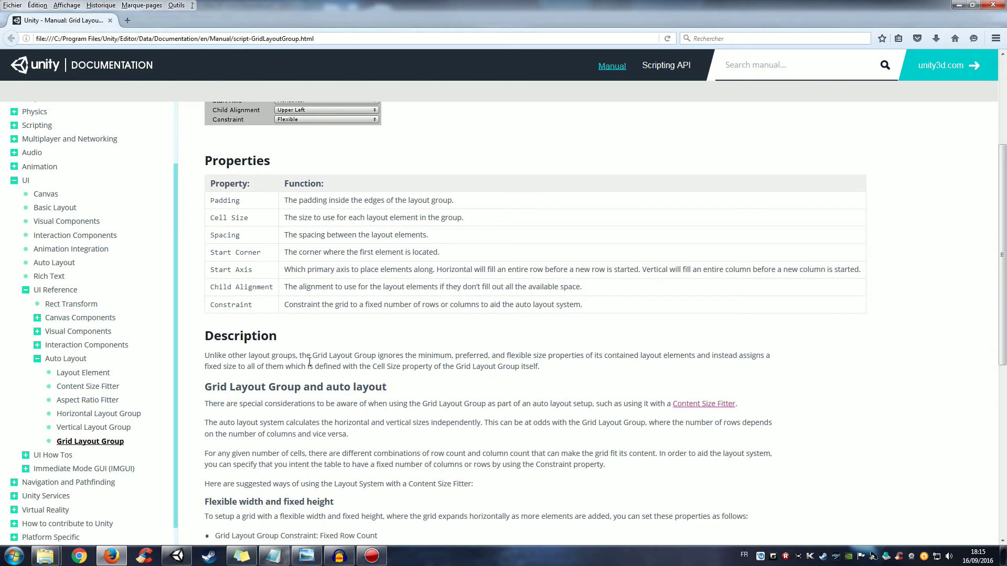
scroll(392, 383, "down", 3)
scroll(429, 307, "up", 3)
scroll(958, 7, "up", 3)
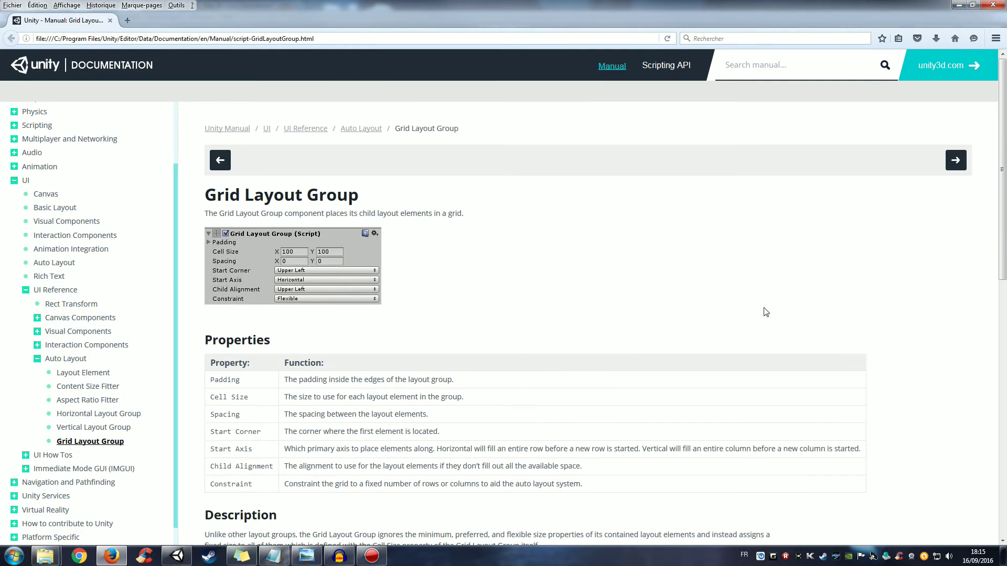
left_click(959, 7)
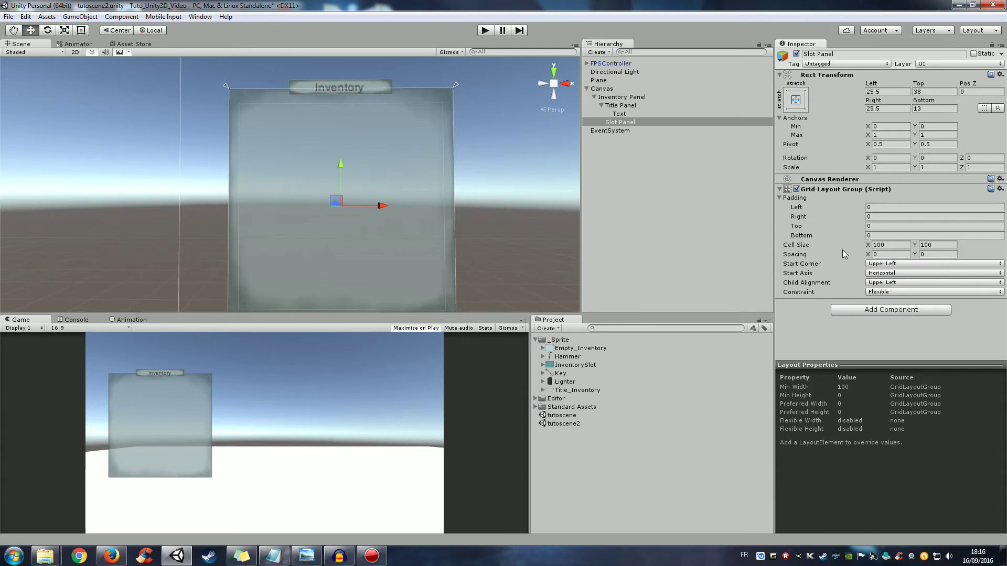
Create a UI Image under Slot Panel via UI > Image, then reselect Slot Panel.
right_click(617, 124)
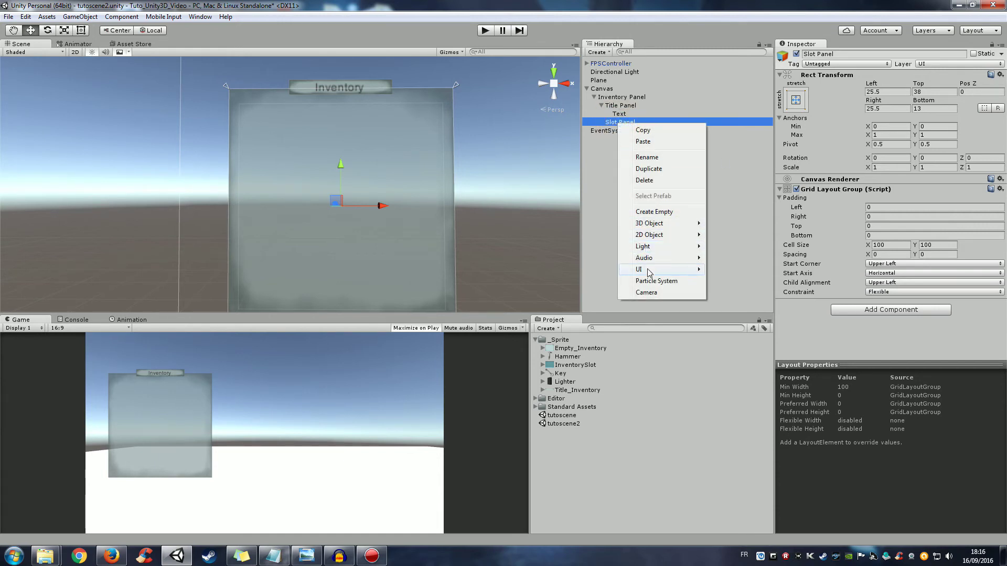
mouse_move(645, 269)
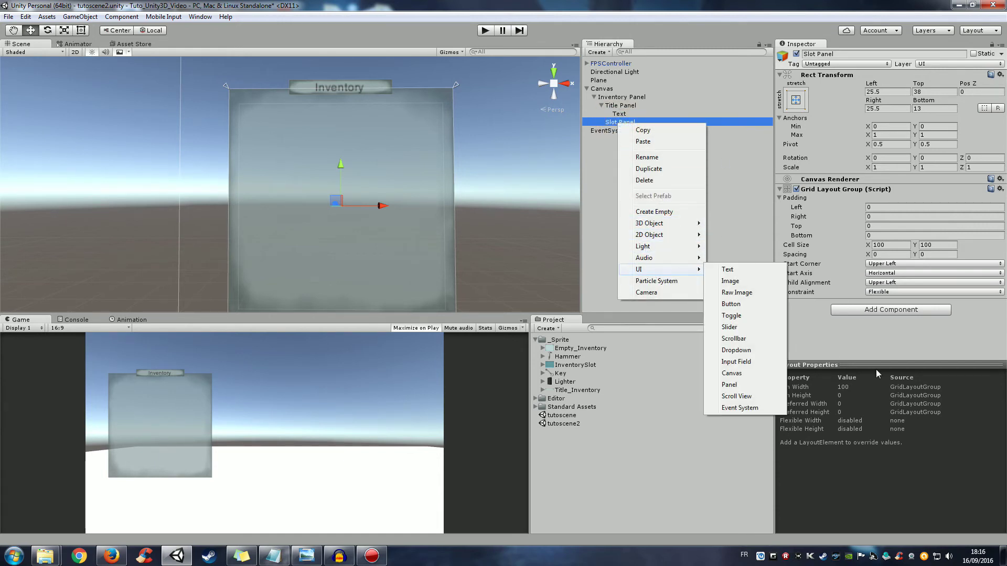
left_click(852, 342)
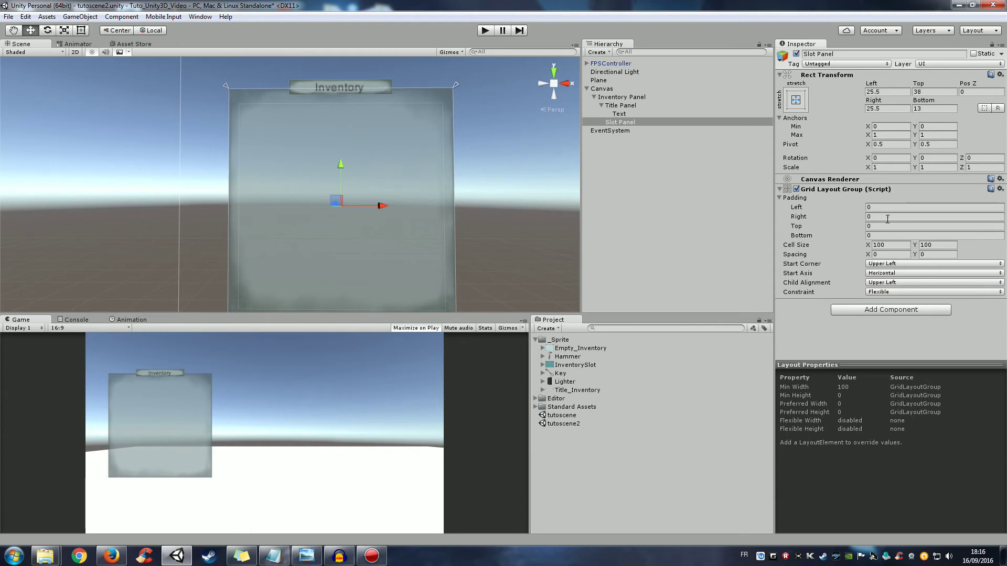
left_click(796, 246)
right_click(627, 124)
mouse_move(650, 269)
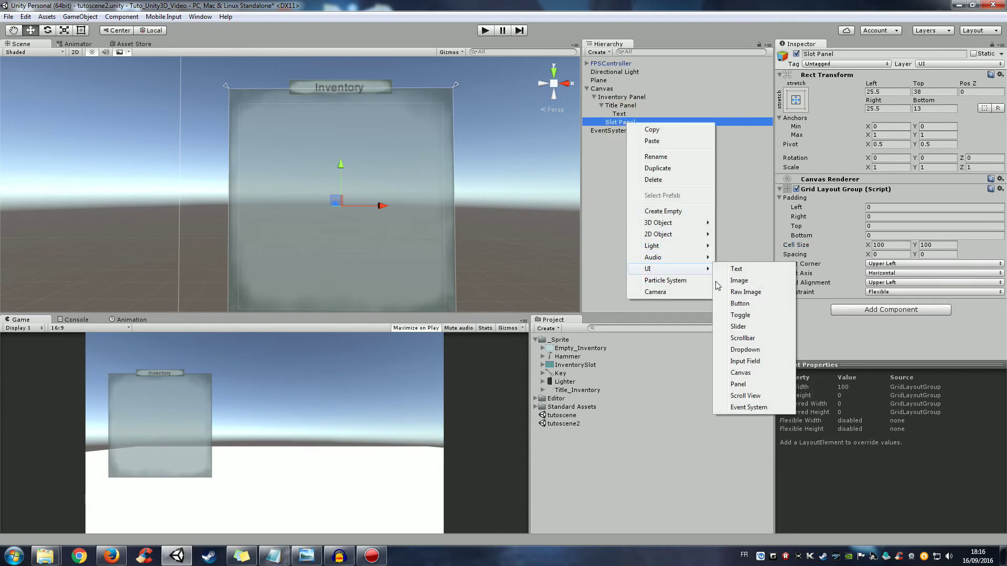
left_click(748, 280)
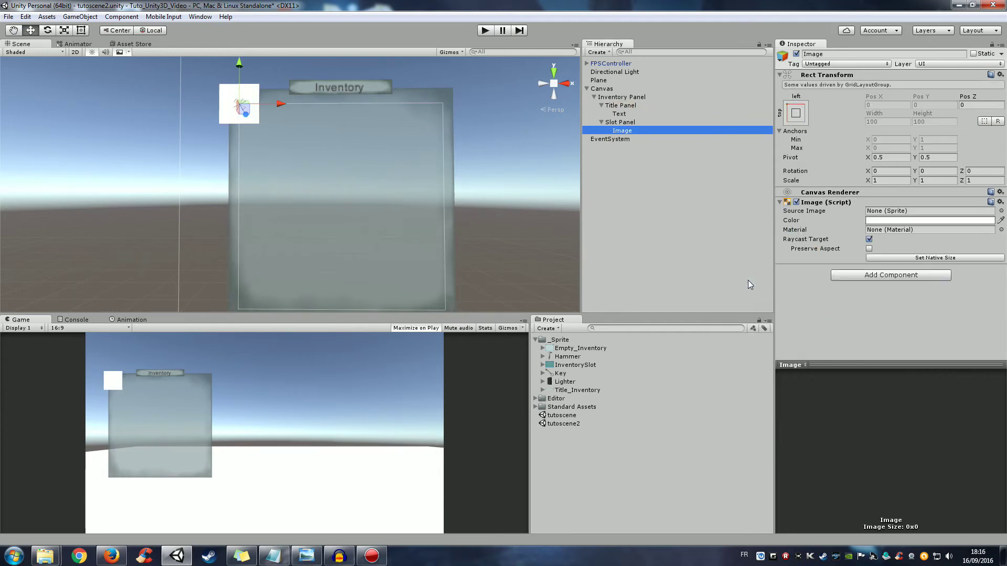
left_click(624, 123)
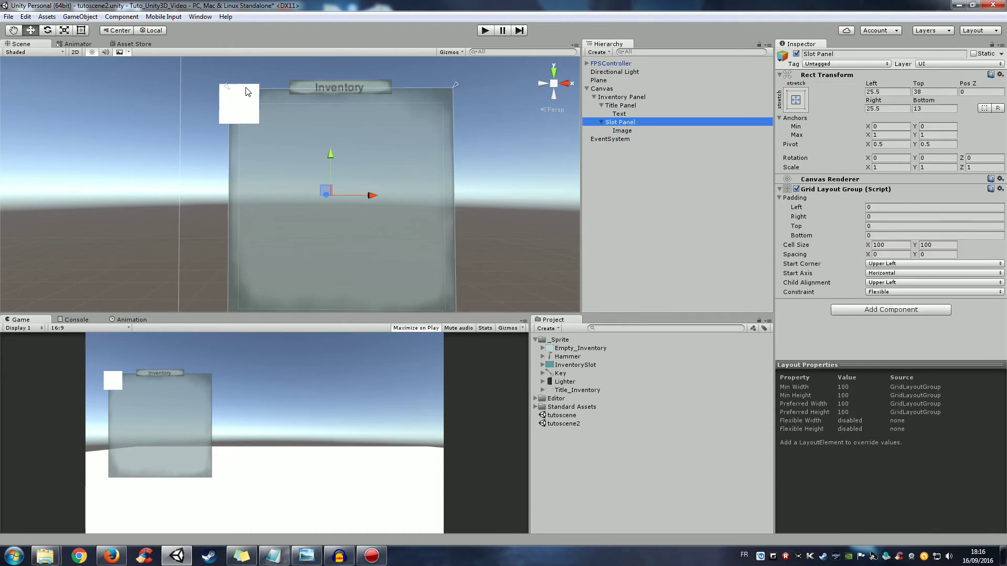
Try a 200 × 200 cell size on the Slot Panel grid.
left_click(900, 245)
type("200")
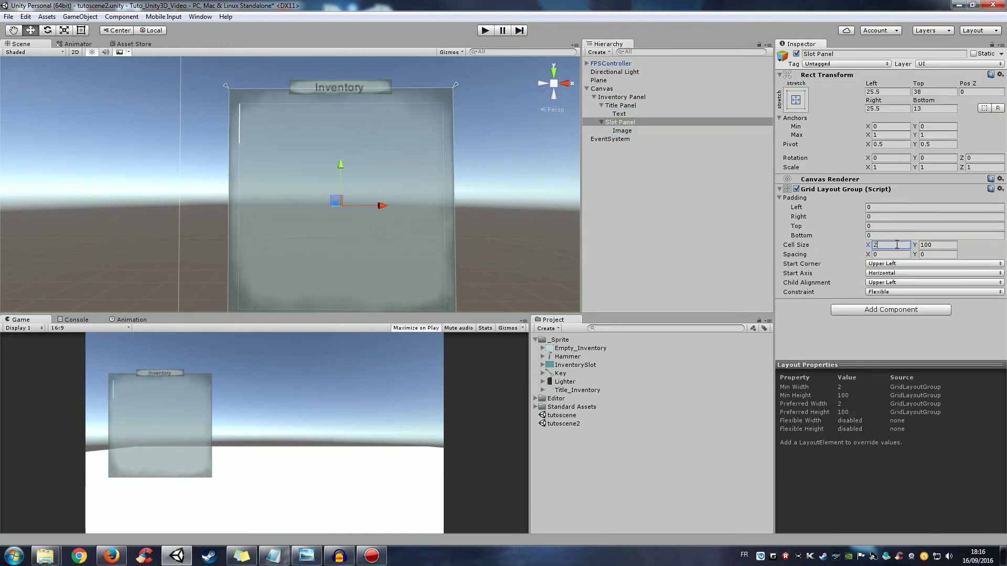
left_click(936, 245)
type("200")
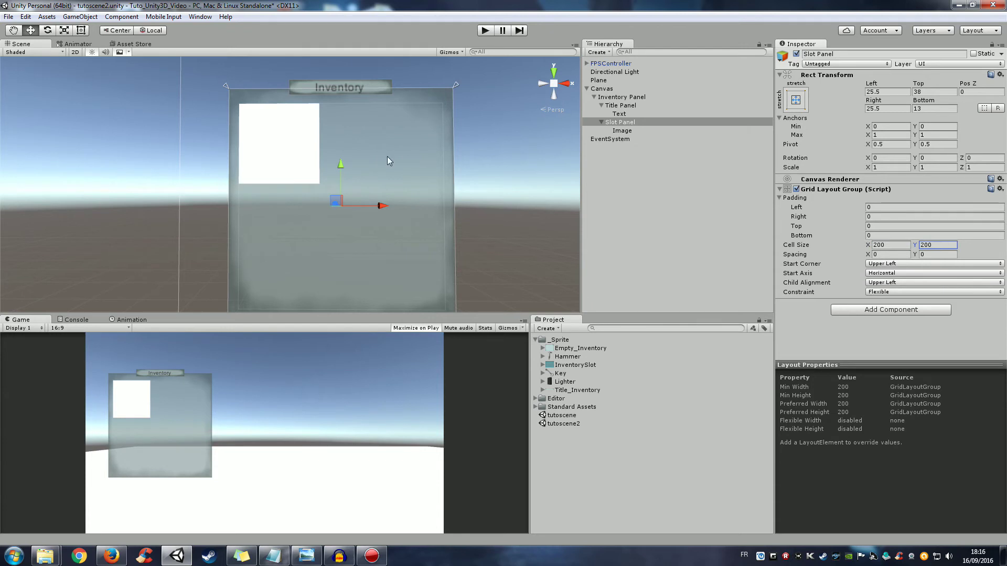
Duplicate the Image slot to make a second slot.
left_click(622, 131)
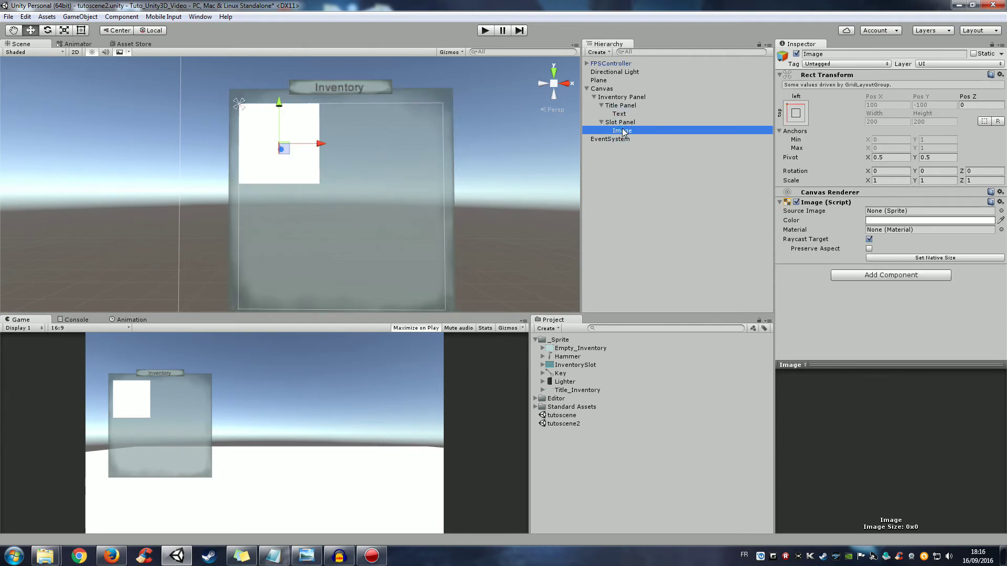
right_click(622, 129)
left_click(651, 178)
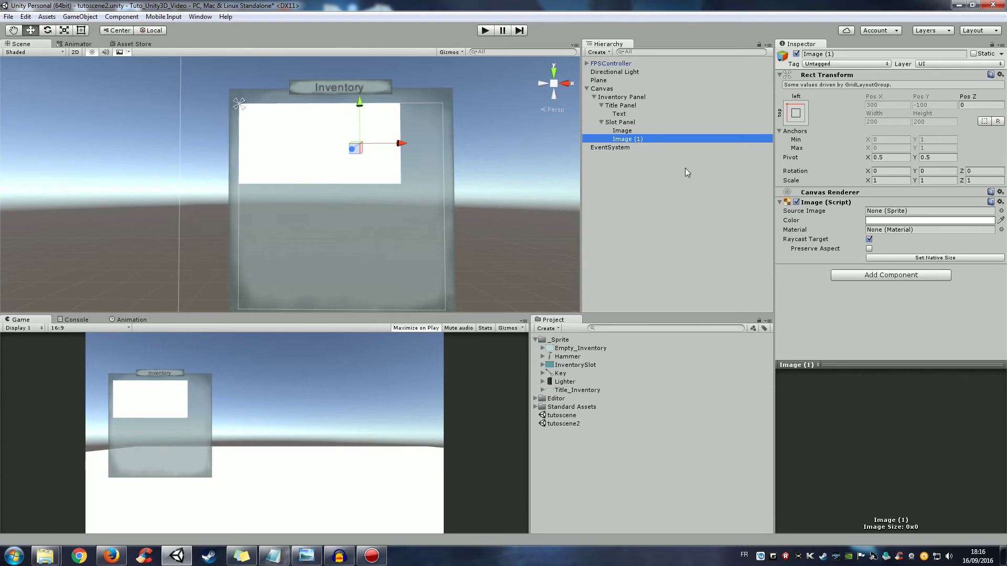
Set the Slot Panel grid's cell size to 110 × 110.
left_click(625, 123)
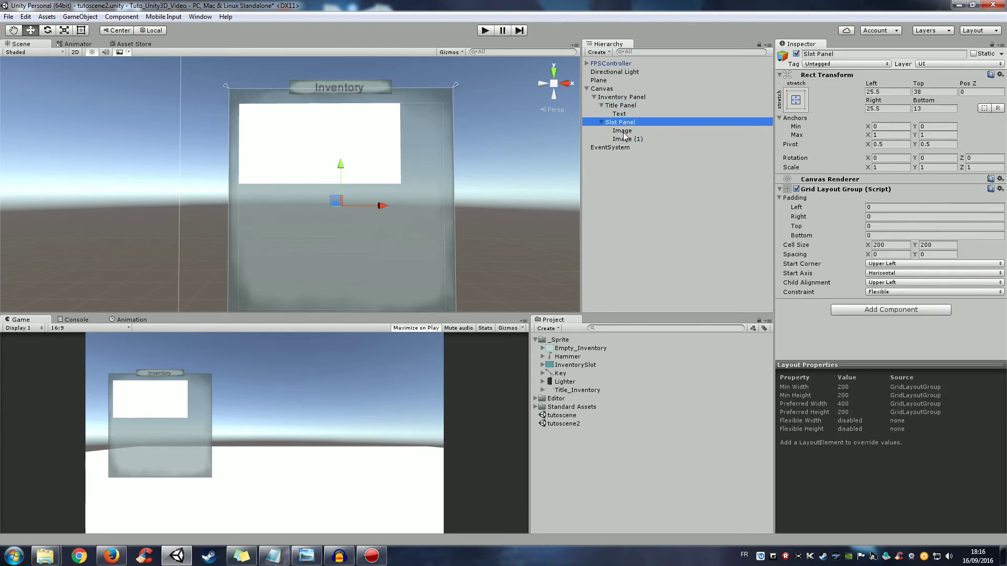
left_click(888, 245)
type("1100")
key("Tab")
key("BackSpace")
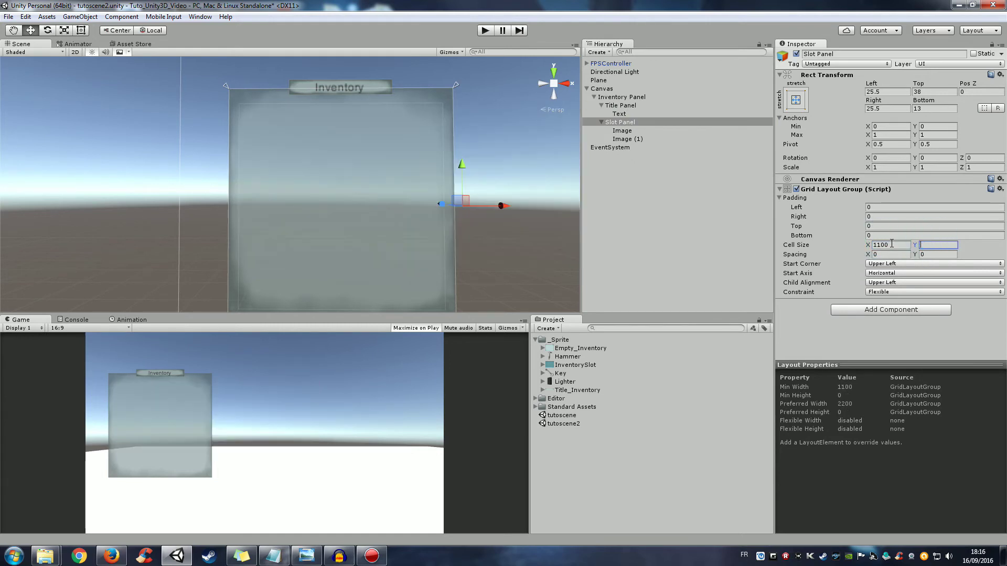
left_click(892, 244)
key("BackSpace")
left_click(939, 243)
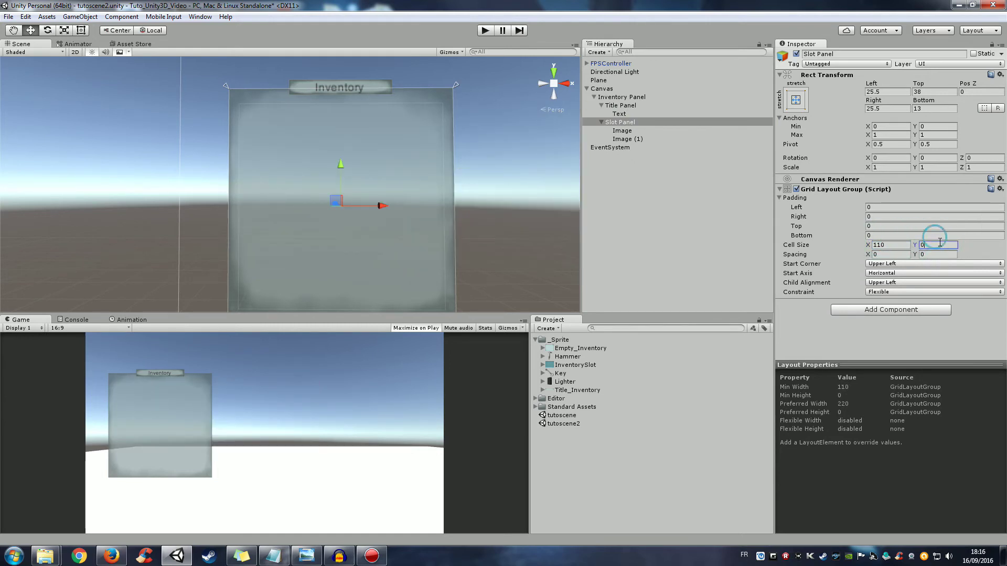
type("110")
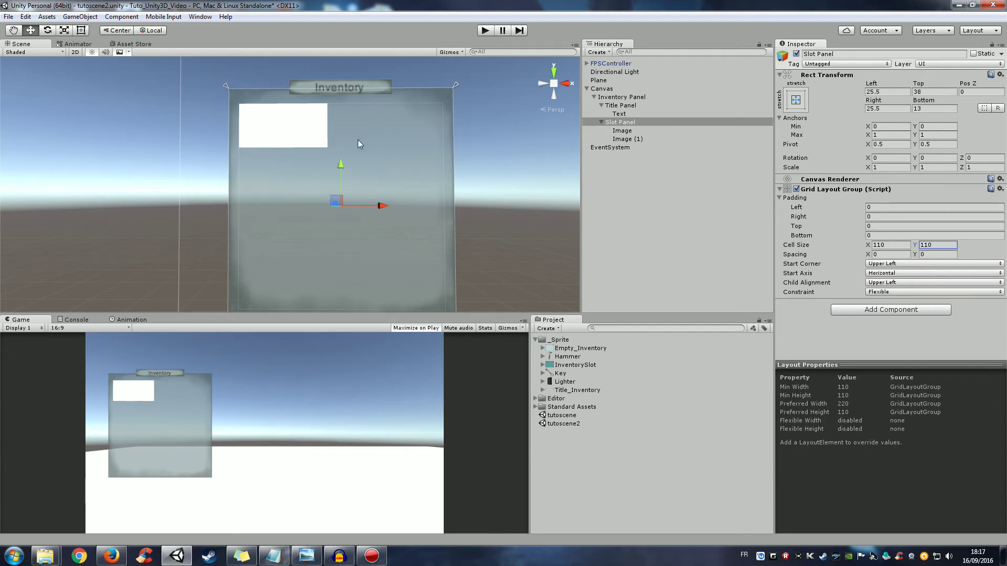
Set the grid spacing to 15 on both X and Y.
left_click(895, 253)
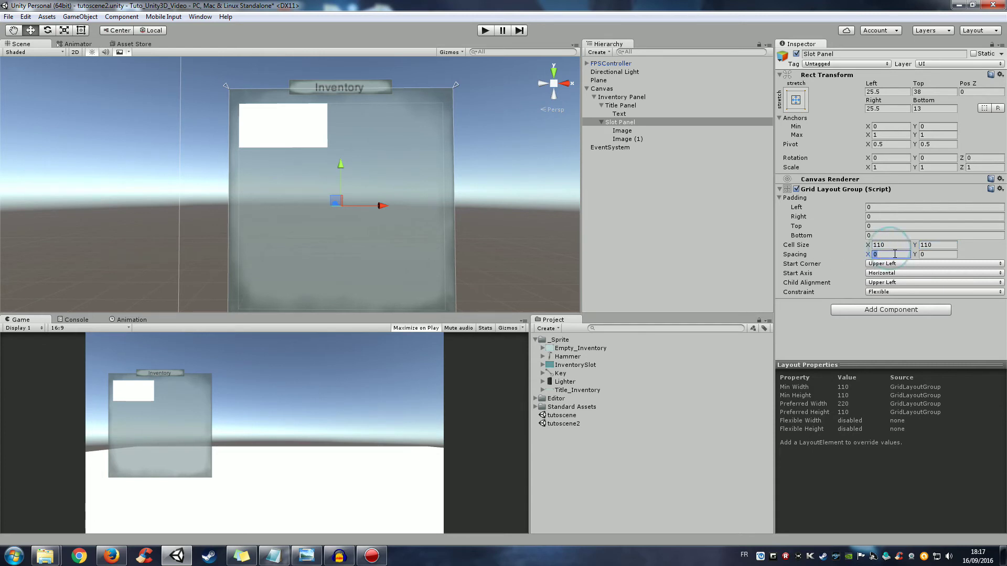
type("15")
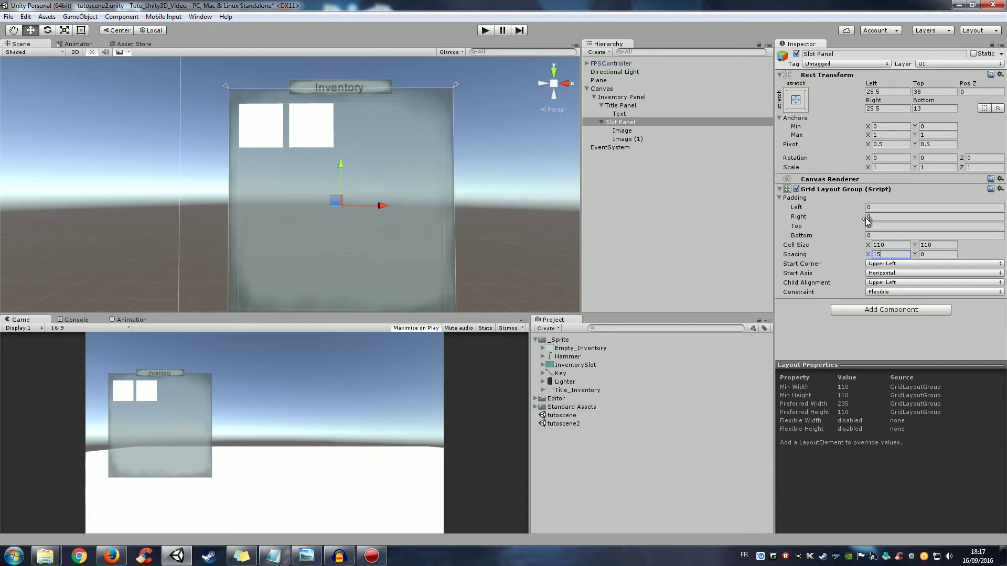
left_click(922, 255)
type("15")
left_click(627, 138)
Duplicate the slot image repeatedly until there are six images, Image through Image (5).
right_click(627, 138)
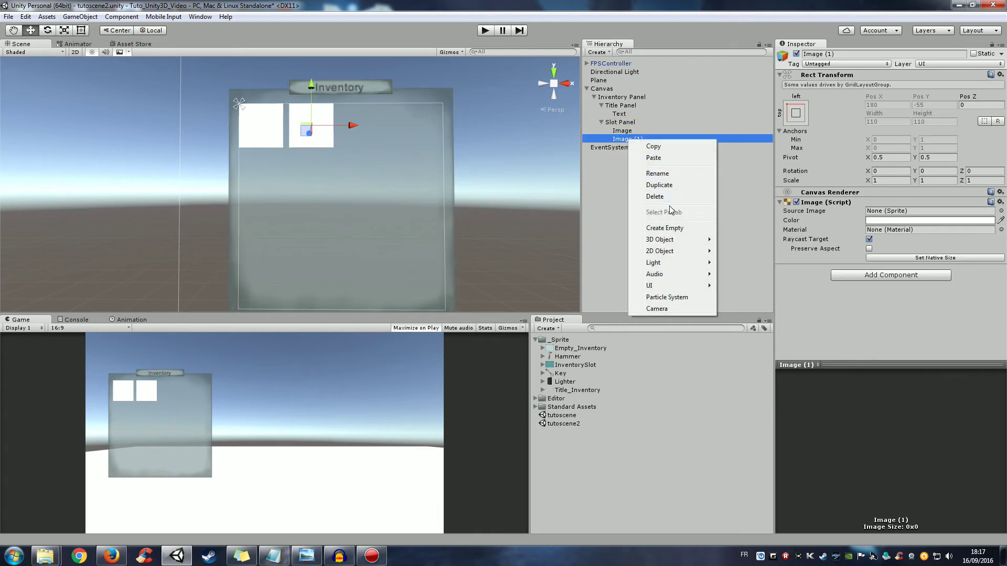
left_click(673, 188)
key("ctrl+d")
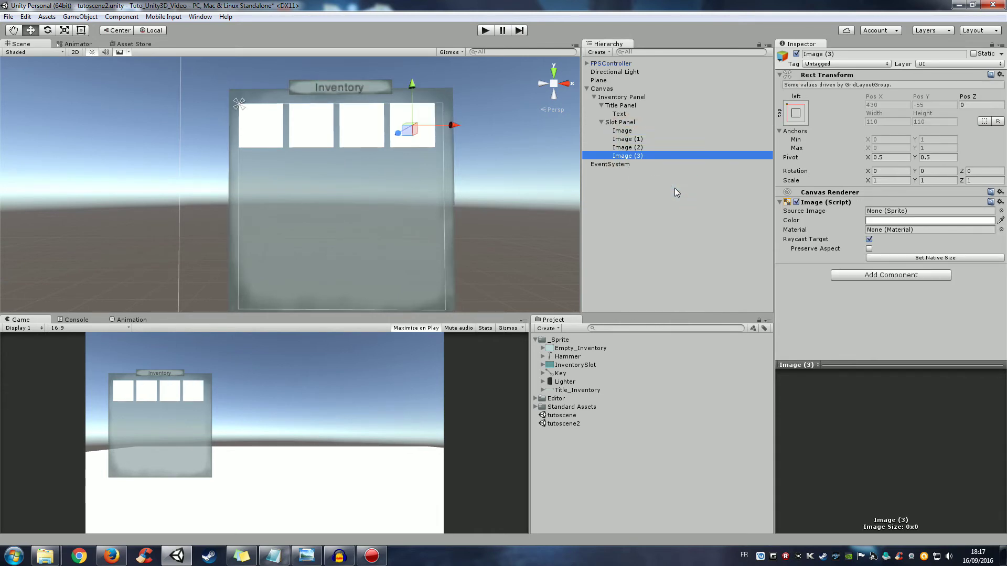
key("ctrl+d")
key("ctrl+d")
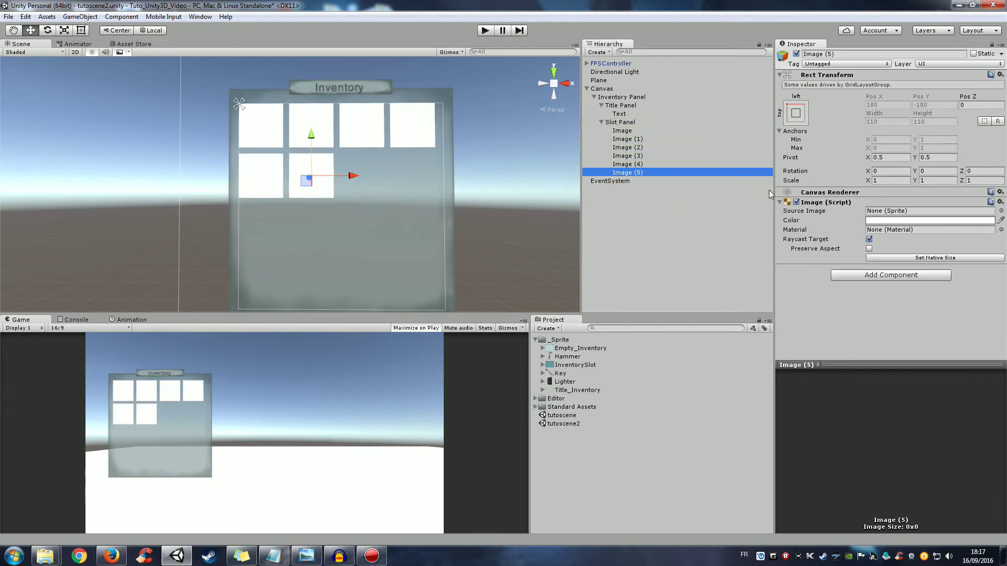
Set the Slot Panel grid's Spacing Y back to 15.
left_click(621, 123)
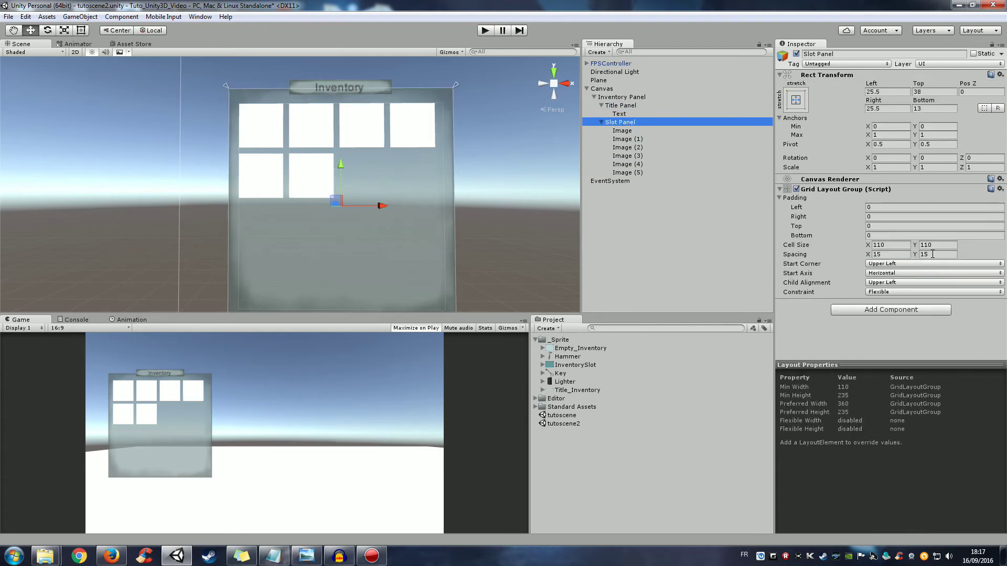
left_click(932, 254)
type("0")
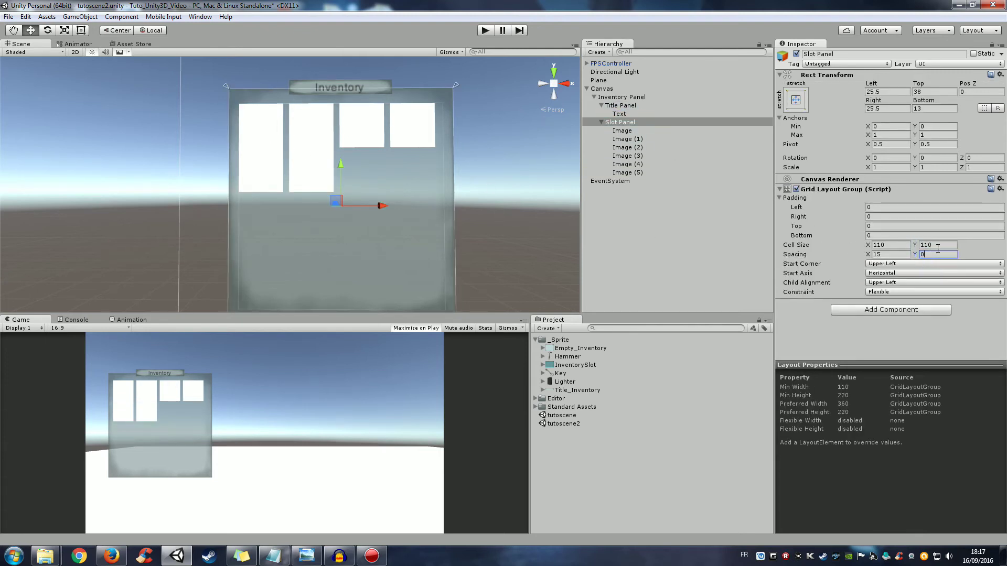
key("BackSpace")
type("15")
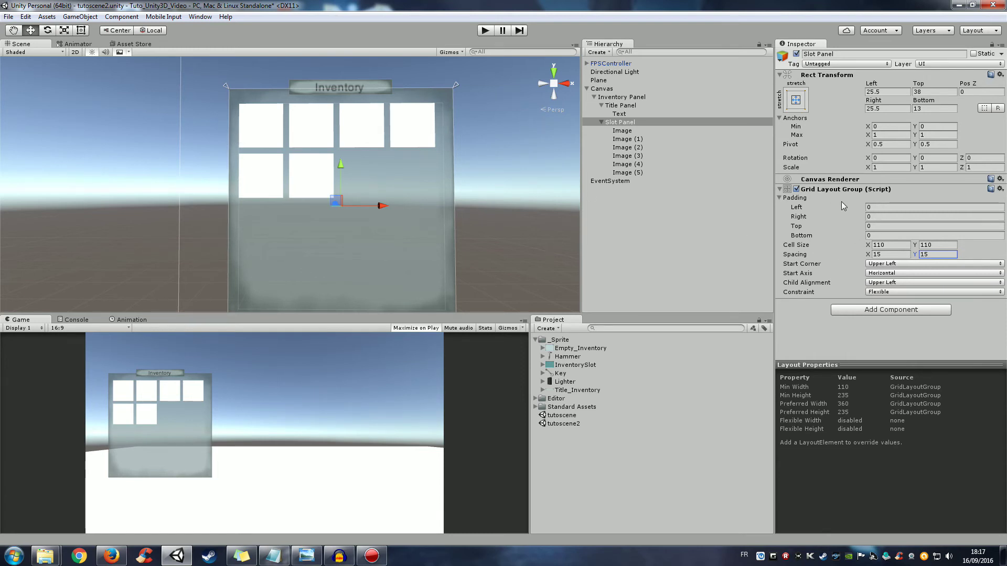
Enter 10 for the Grid Layout Group's Left, Right, Top and Bottom padding.
left_click(780, 197)
left_click(780, 197)
left_click(886, 210)
type("10")
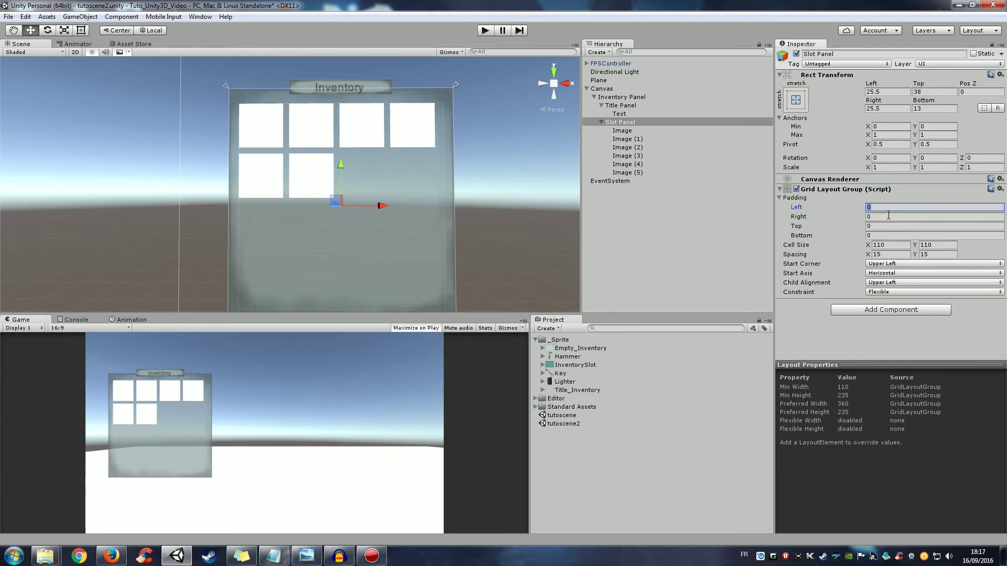
key("Tab")
type("10")
key("Tab")
type("10")
key("Tab")
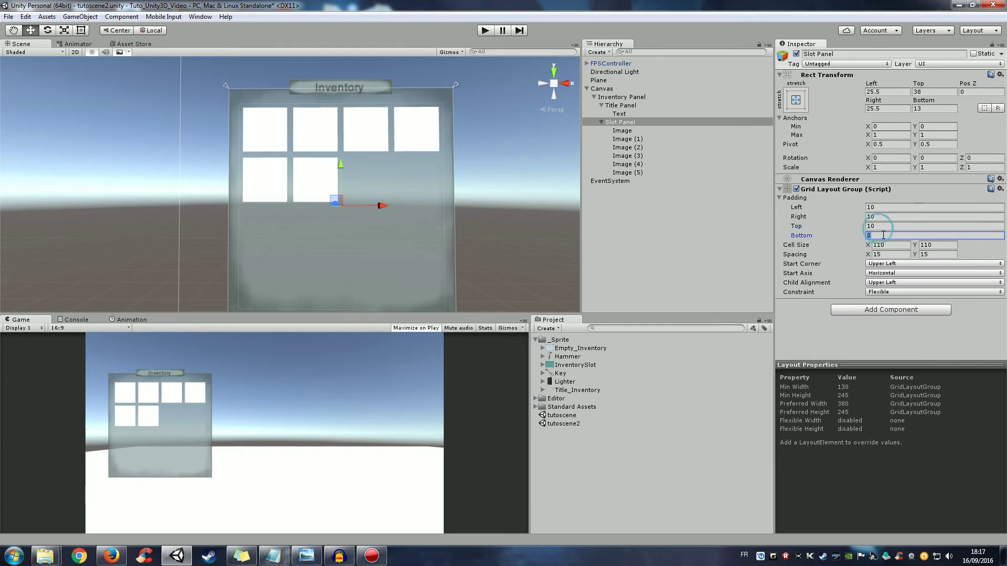
type("10")
scroll(283, 252, "down", 3)
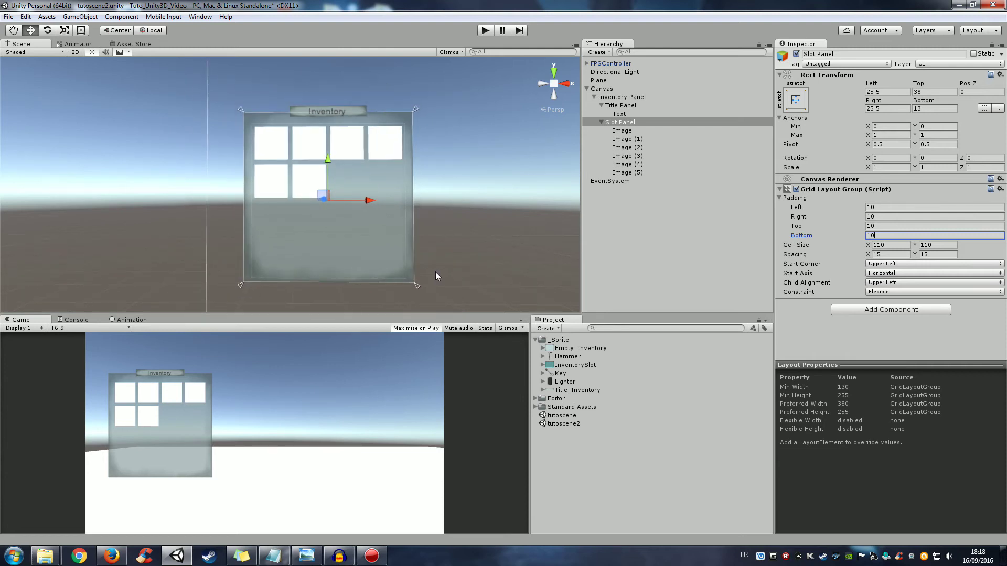
scroll(405, 270, "up", 2)
left_click(636, 172)
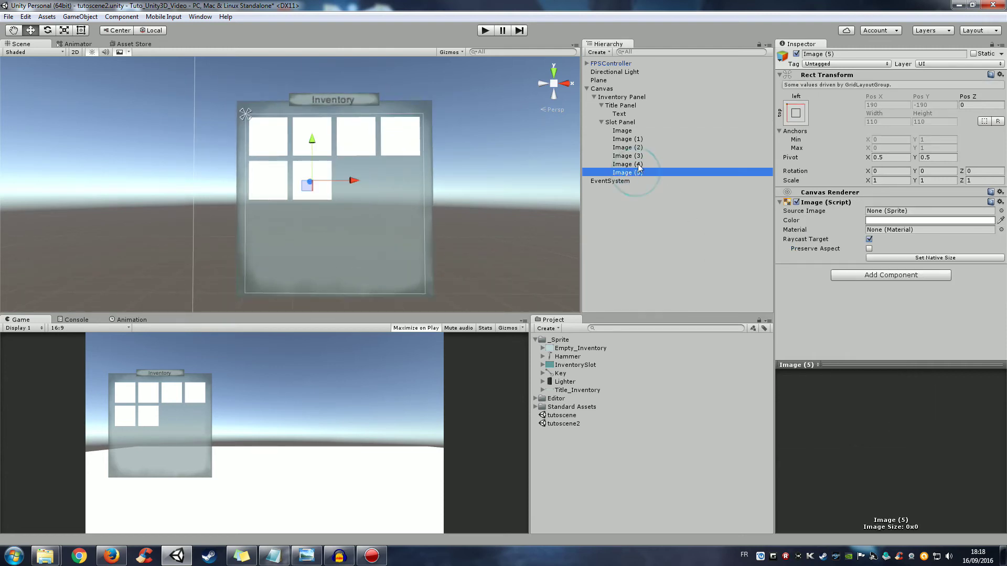
left_click(619, 123)
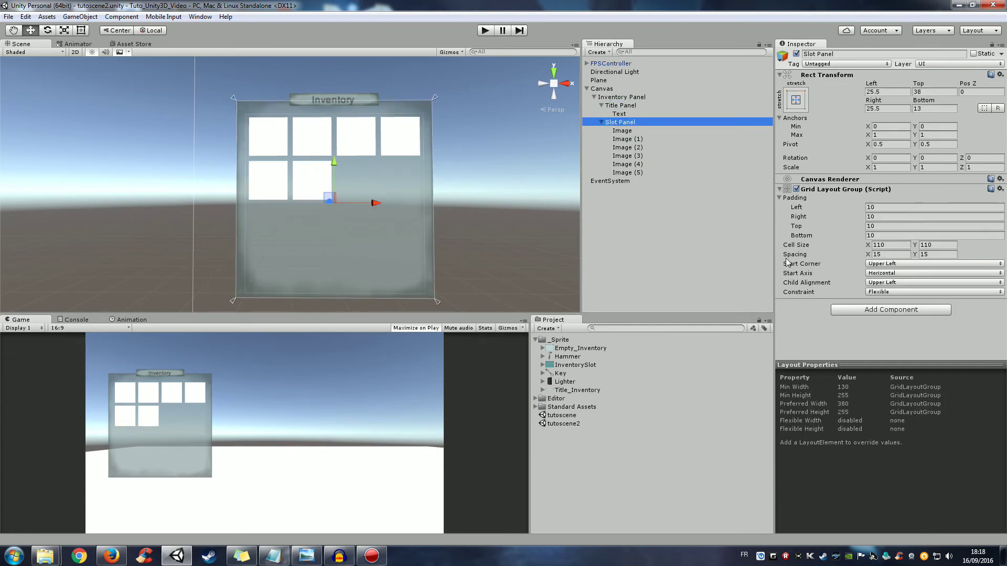
left_click(805, 264)
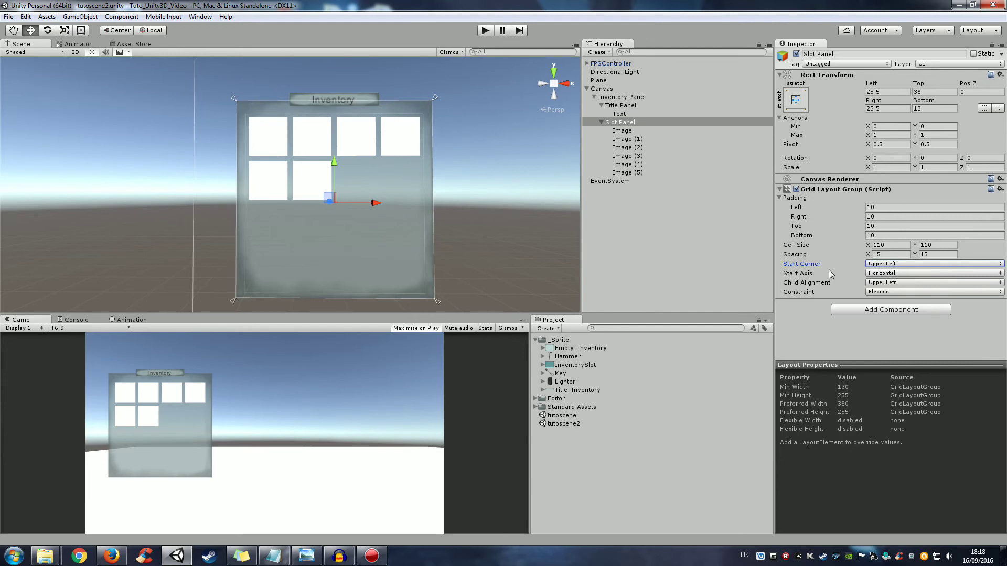
left_click(879, 265)
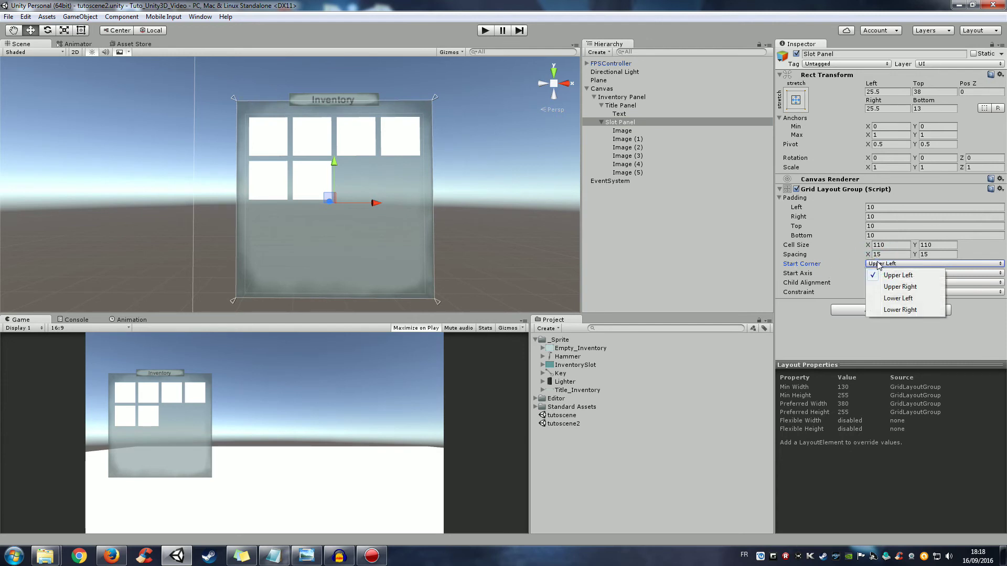
left_click(900, 310)
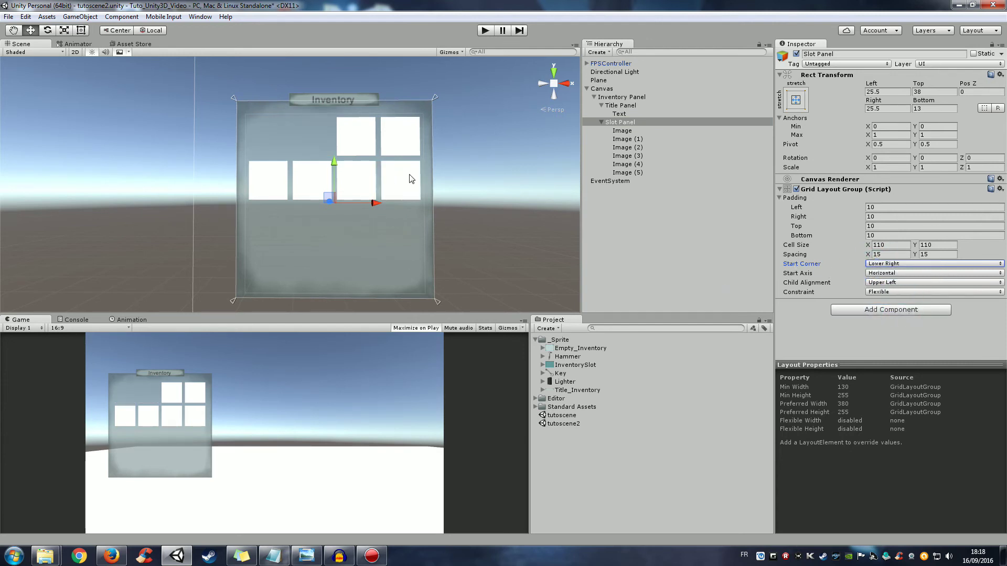
left_click(901, 264)
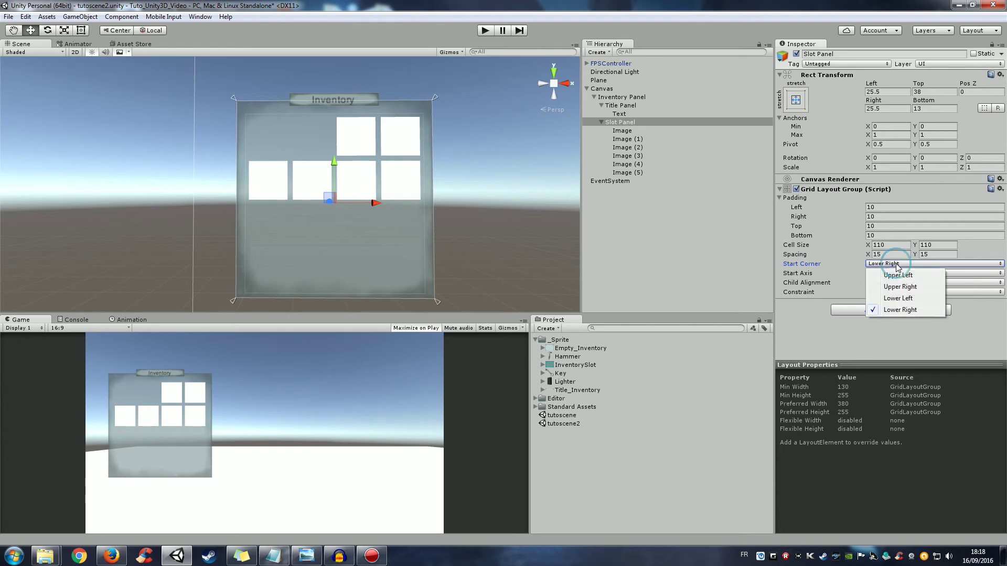
left_click(891, 300)
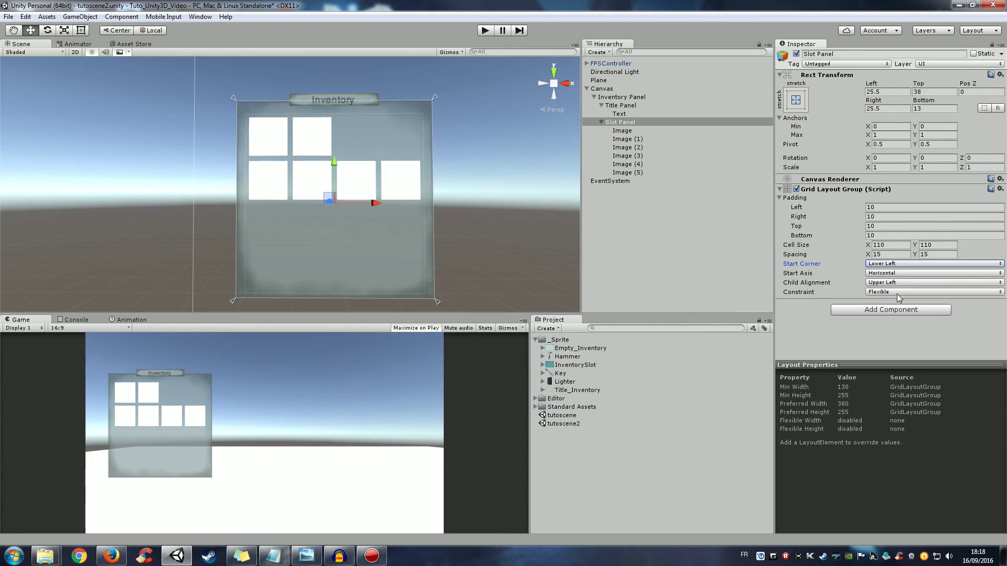
left_click(891, 264)
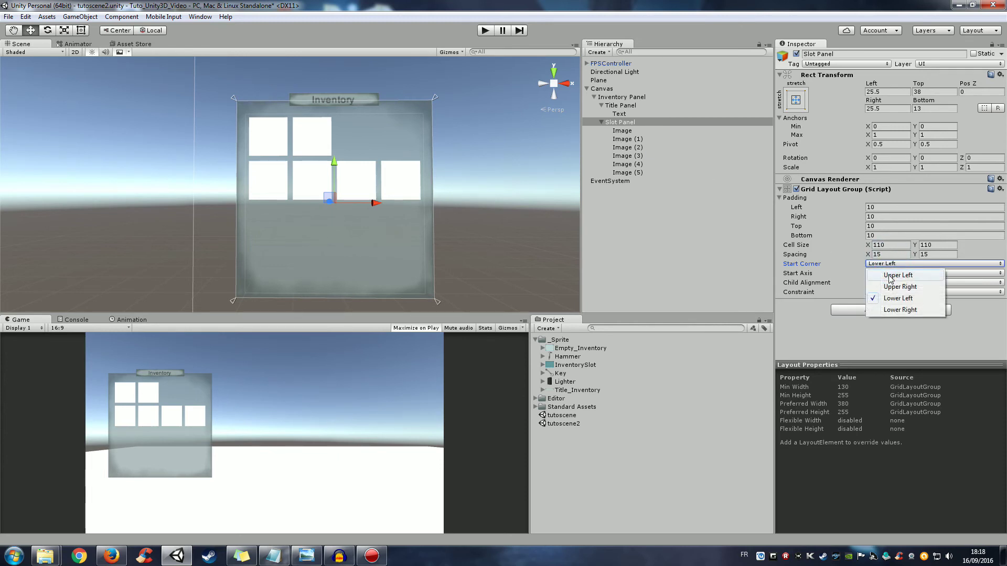
left_click(891, 277)
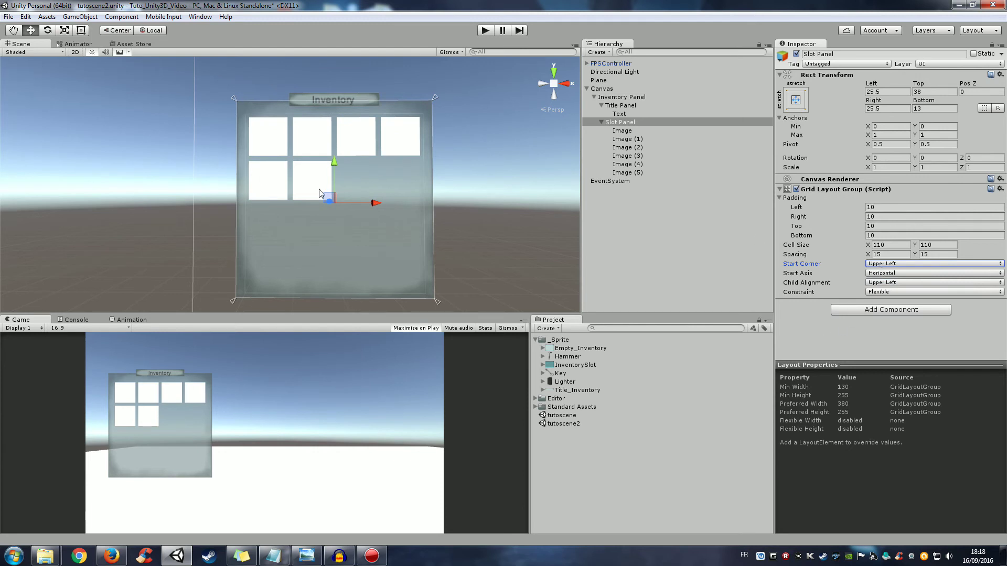
left_click(849, 336)
Delete Image (1) through Image (5) under Slot Panel, leaving only Image selected.
left_click(638, 219)
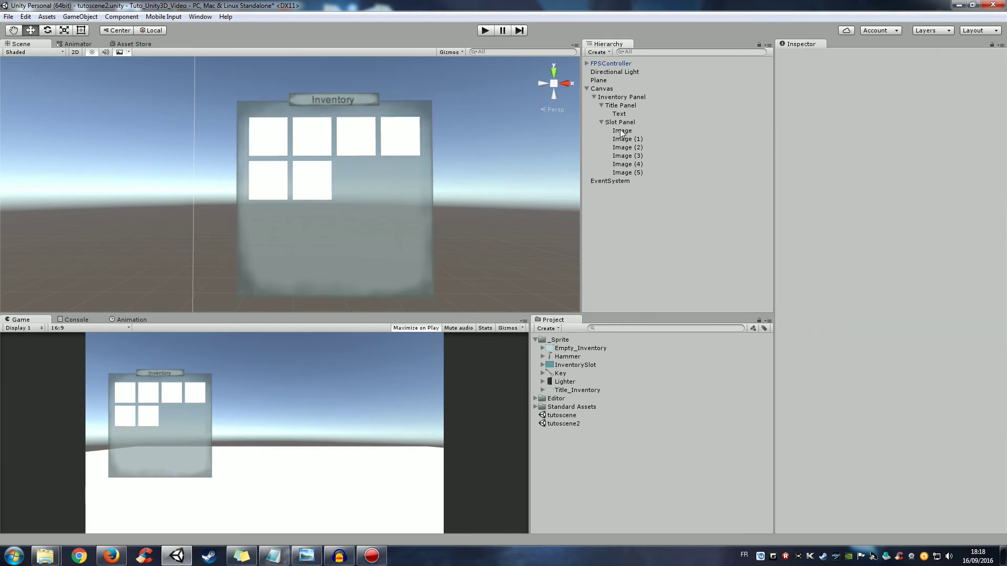
left_click(621, 123)
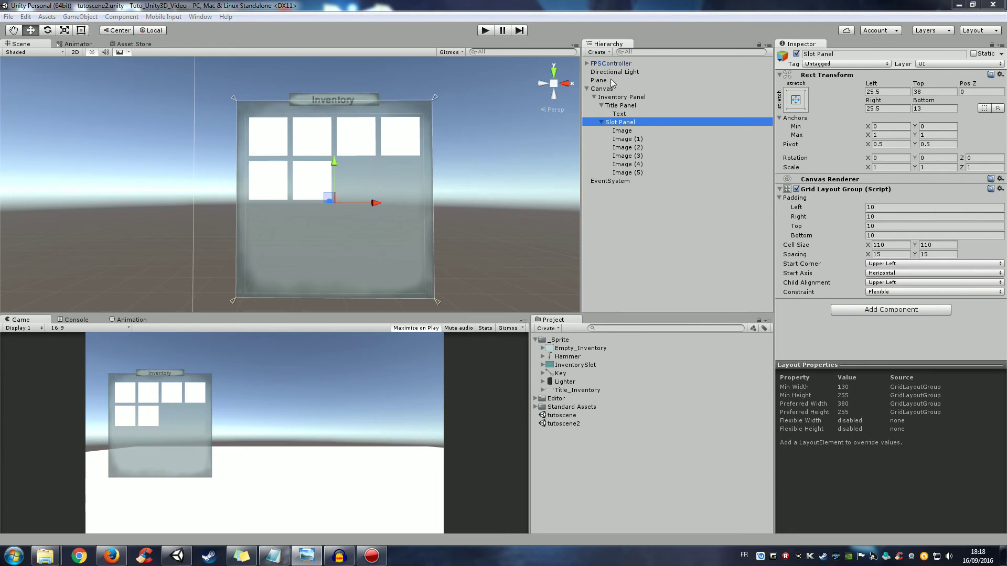
left_click(624, 131)
left_click(634, 138)
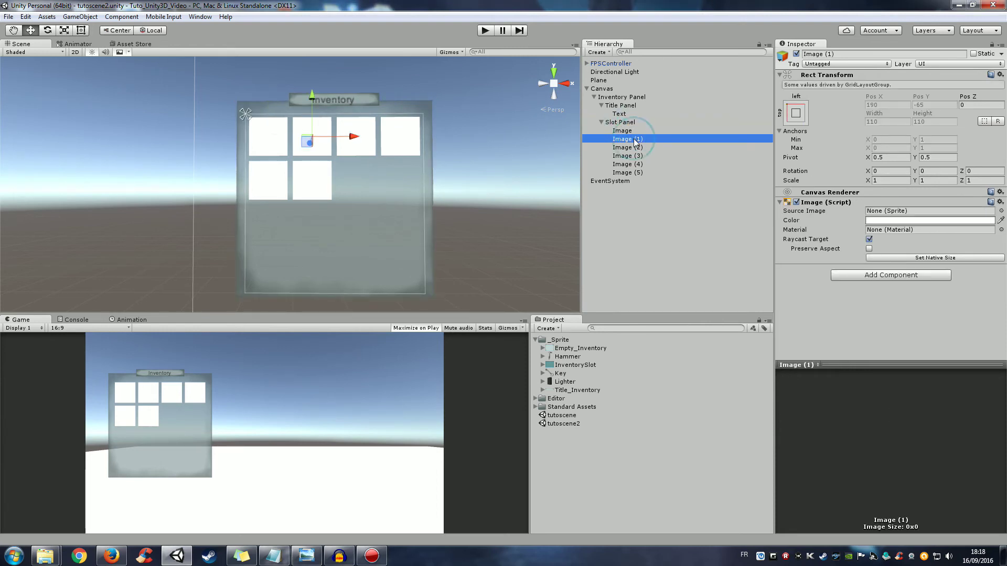
key("Delete")
left_click(631, 138)
key("Delete")
left_click(631, 143)
key("Delete")
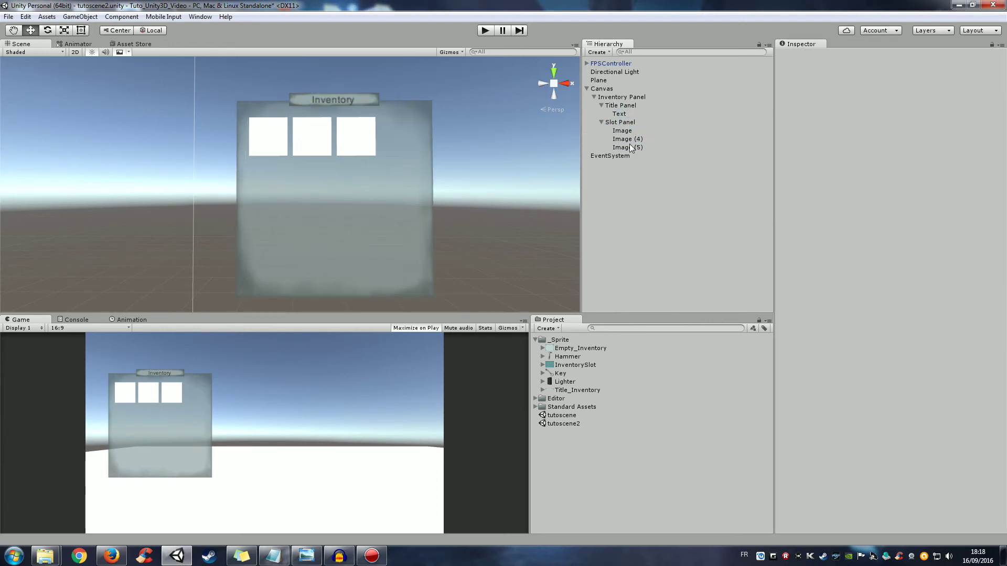
left_click(628, 144)
key("Delete")
left_click(626, 138)
key("Delete")
left_click(623, 131)
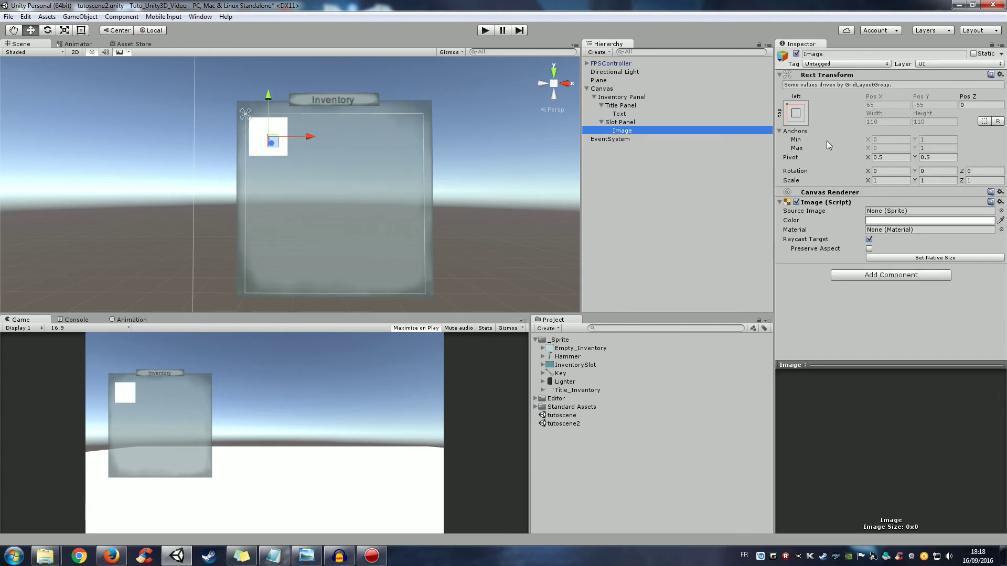
Rename the remaining Image to 'Slot'.
left_click(620, 129)
type("Slot")
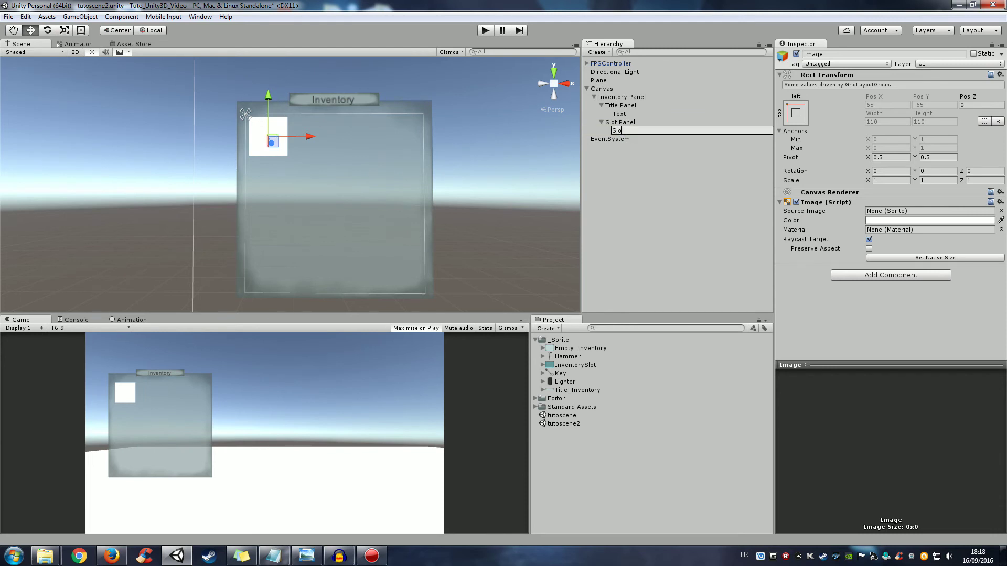
key("Return")
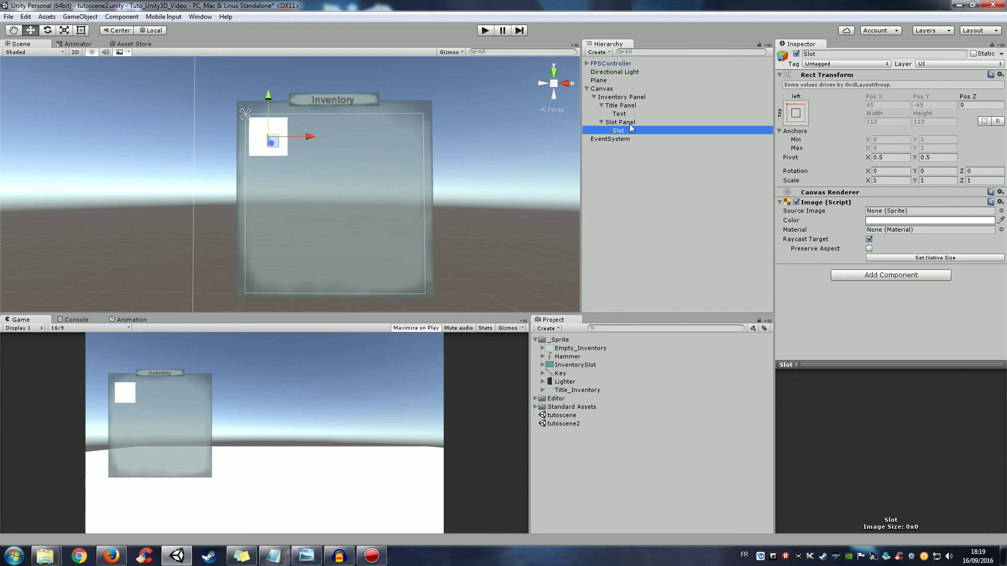
Assign the InventorySlot sprite as the Slot's Source Image.
left_click(622, 130)
left_click_drag(564, 367, 912, 213)
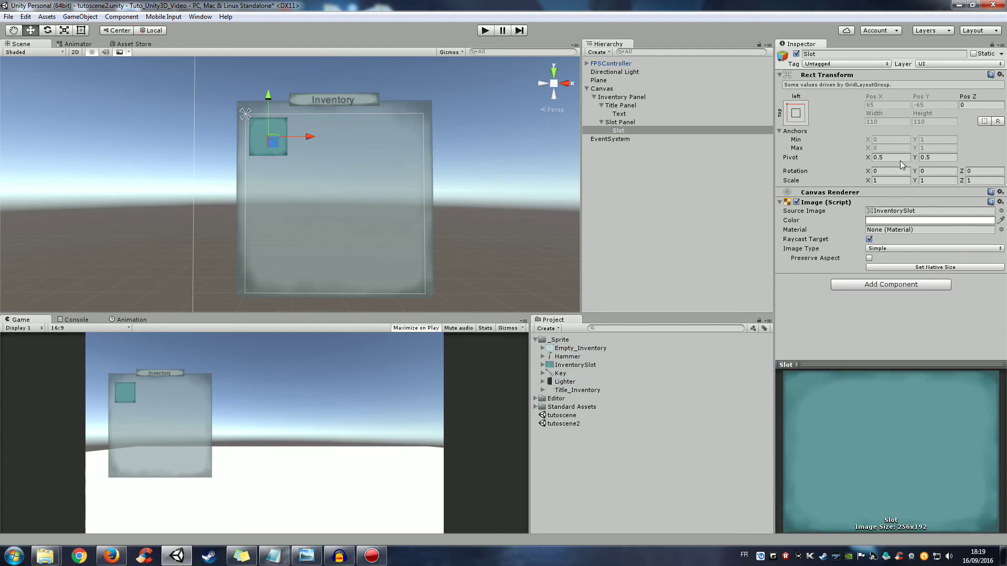
left_click(614, 124)
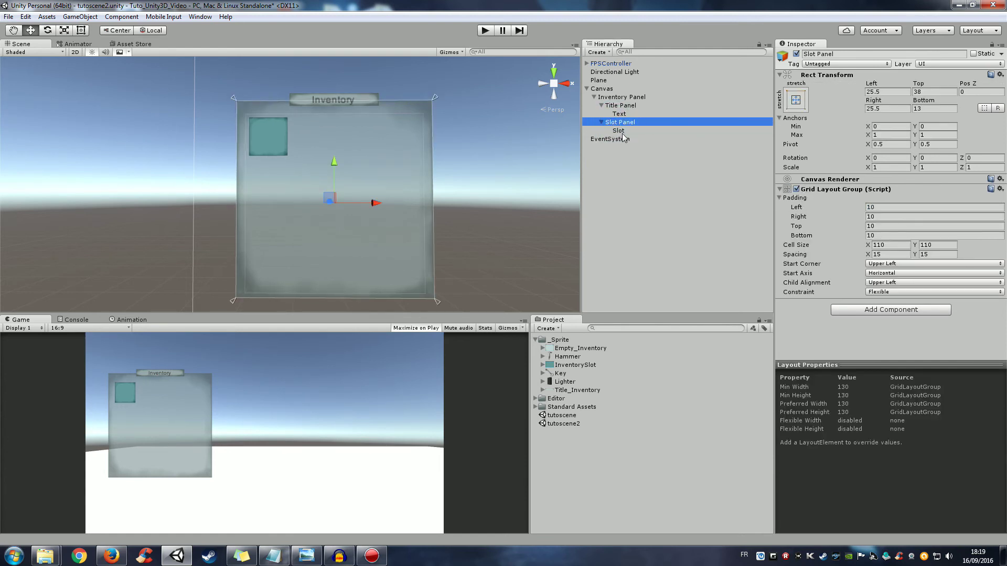
left_click(621, 132)
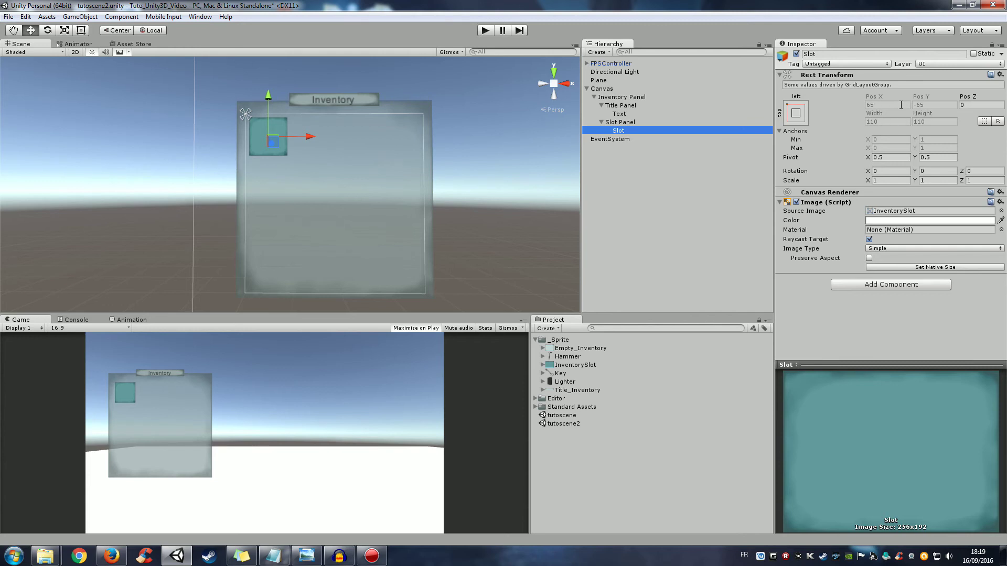
Disable the Slot Panel's Grid Layout Group to check the Slot's size, then re-enable it.
left_click(622, 122)
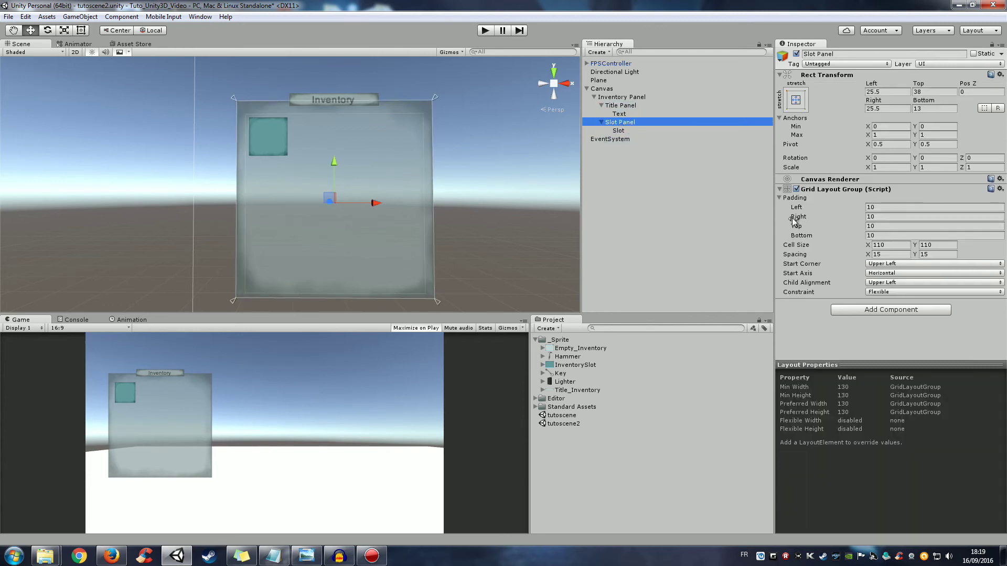
left_click(796, 189)
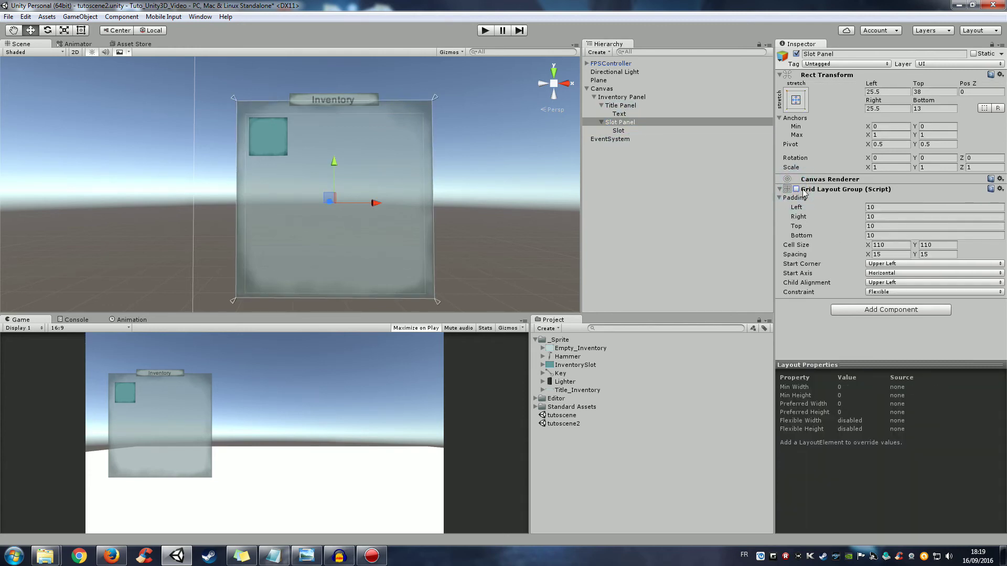
left_click(629, 131)
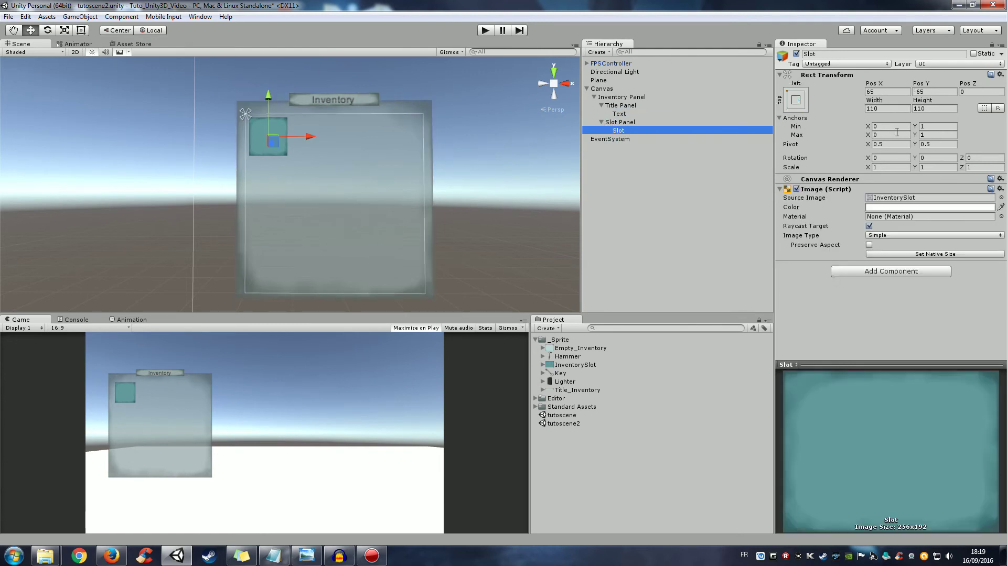
left_click(638, 122)
left_click(796, 190)
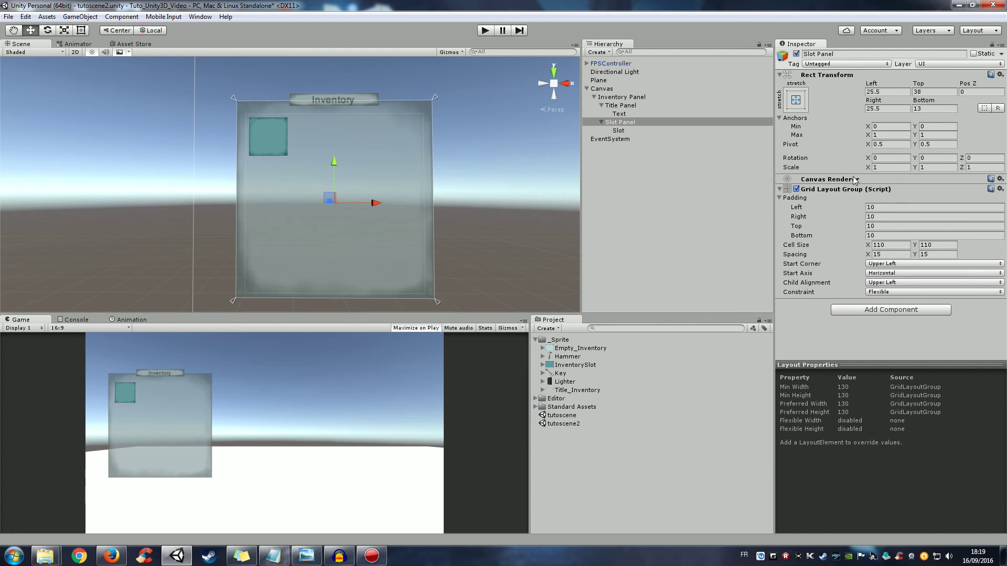
Review the title and Slot Panel grid settings, then select the first Slot's Image.
left_click(628, 131)
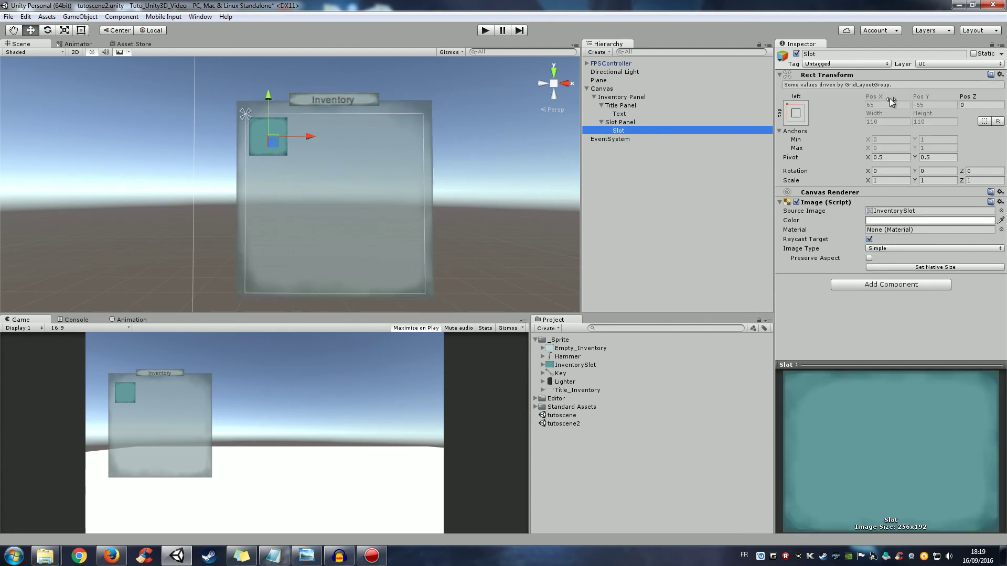
left_click(621, 107)
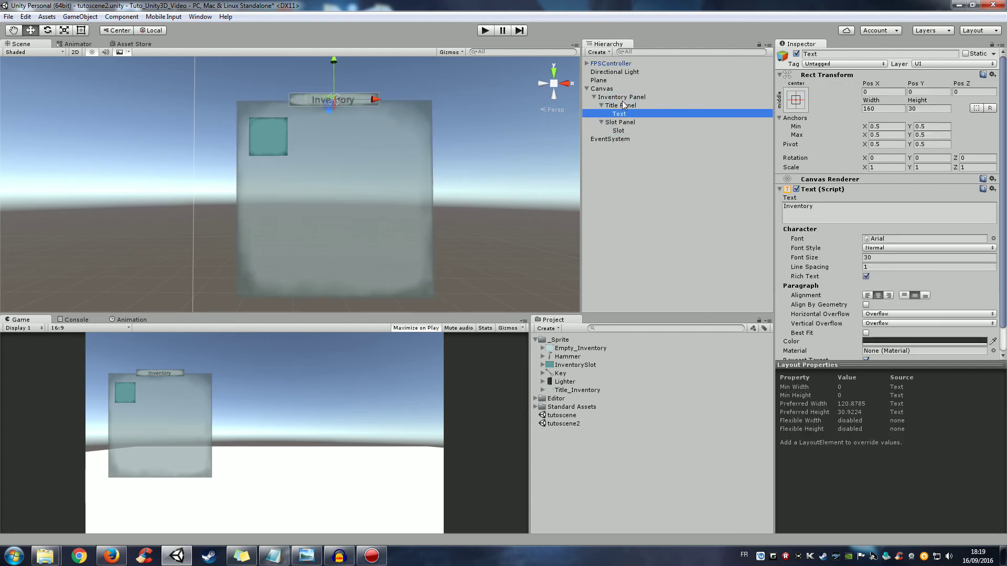
left_click(636, 123)
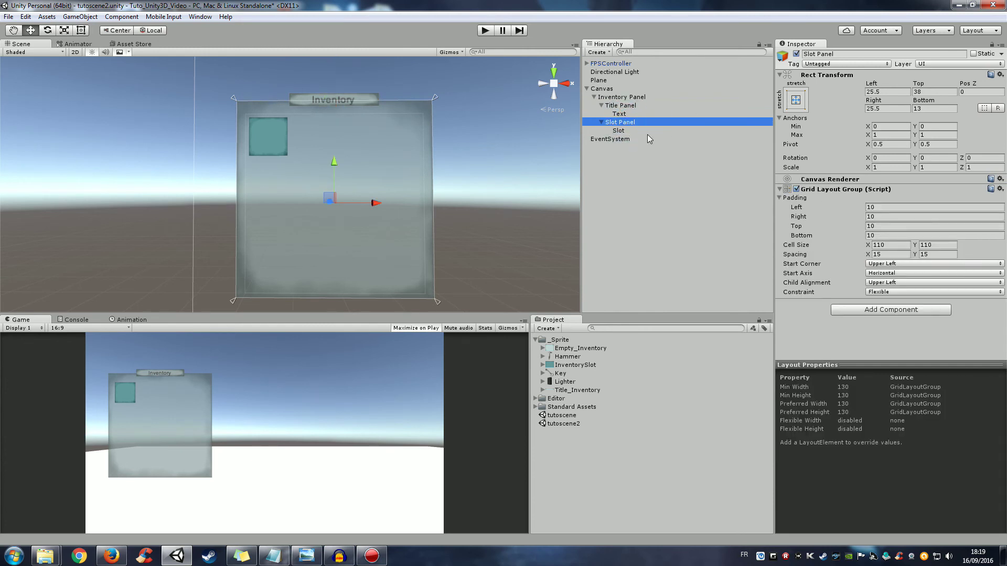
left_click(616, 131)
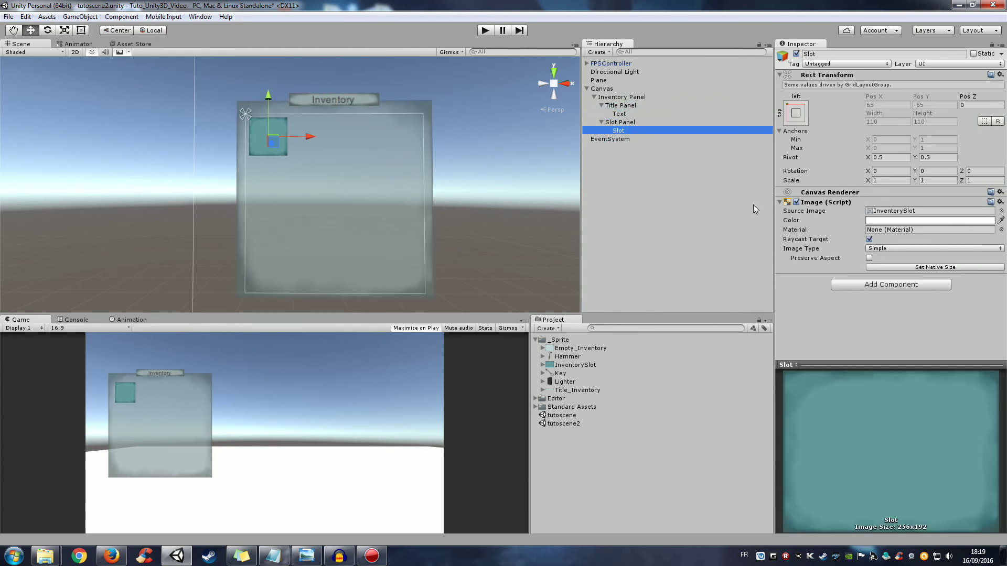
Lower the Slot image colour's alpha to 146 (FFFFFF91), then reselect Slot.
left_click(925, 220)
left_click_drag(596, 311, 564, 311)
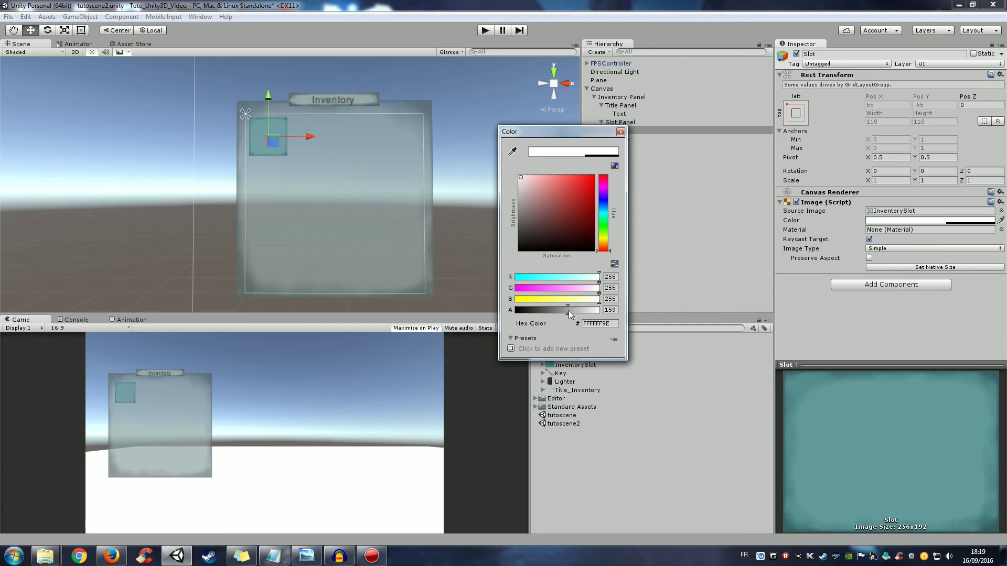
left_click(621, 132)
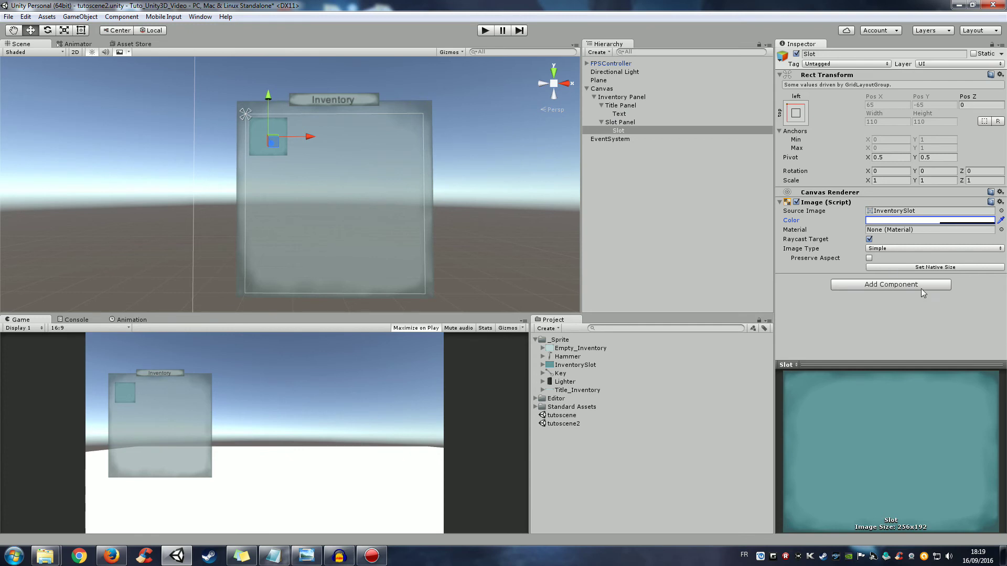
left_click(898, 317)
left_click(597, 172)
left_click(620, 133)
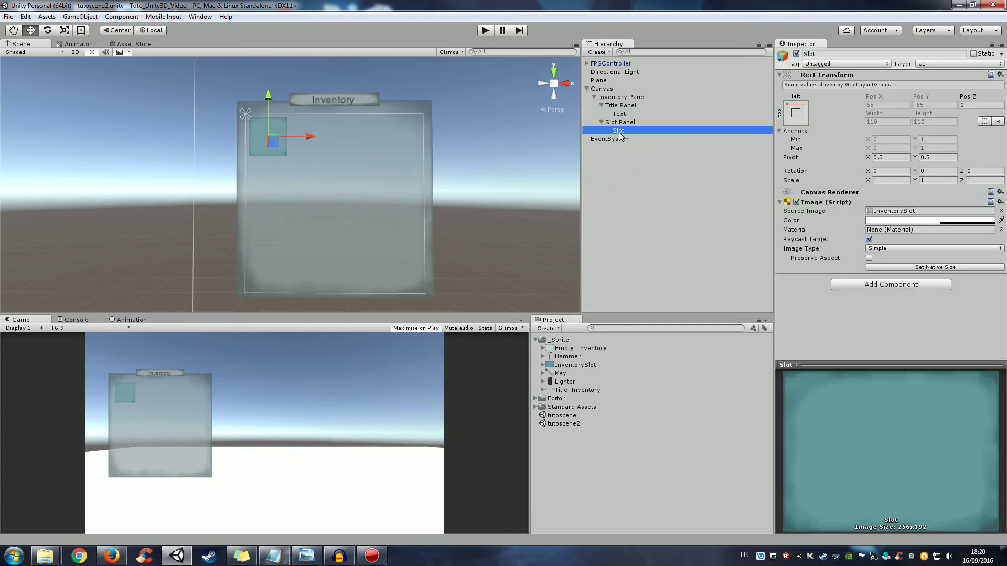
Duplicate the Slot repeatedly, using Duplicate and Ctrl+D, up to Slot (15).
right_click(621, 132)
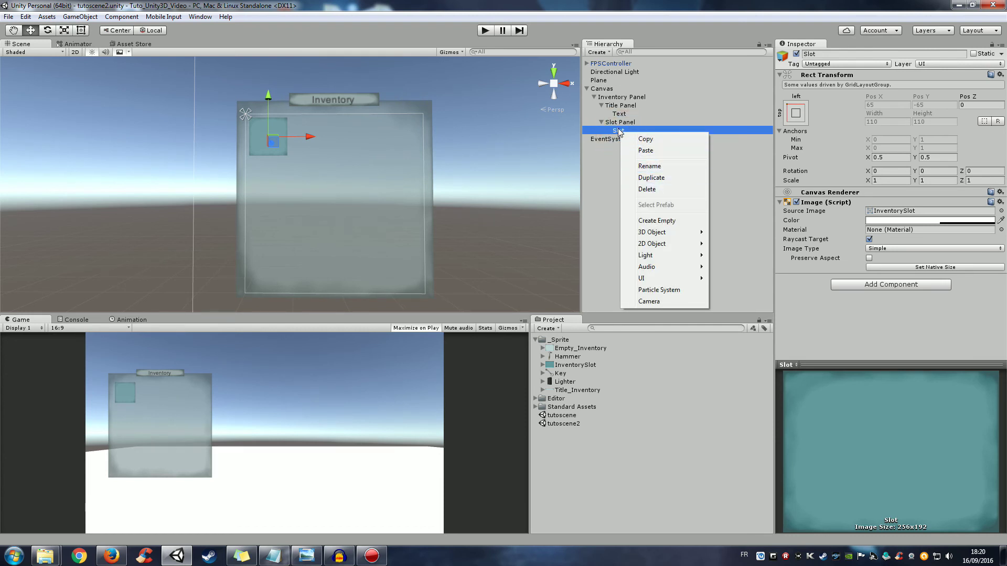
left_click(618, 128)
left_click(619, 122)
left_click(619, 133)
right_click(619, 134)
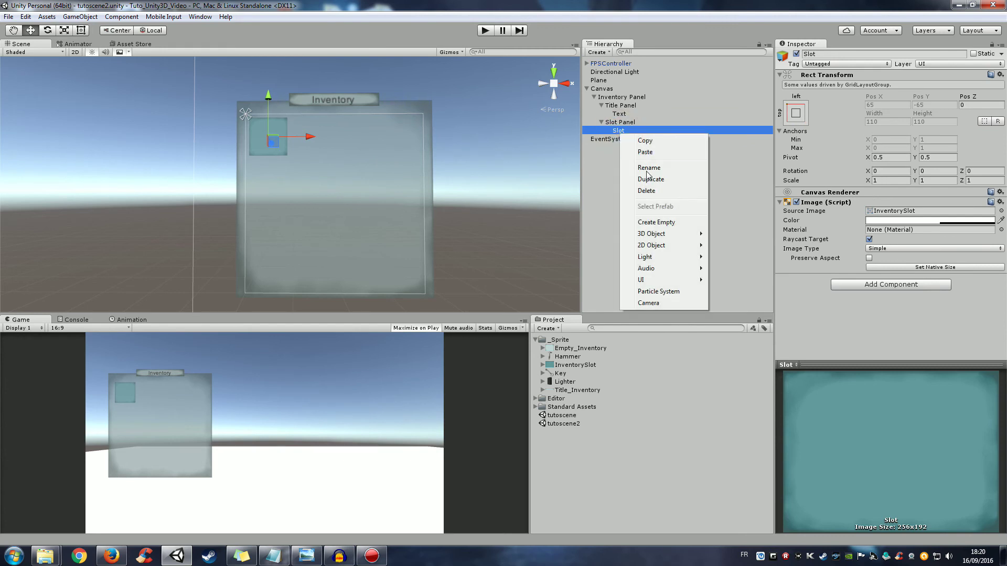
left_click(655, 179)
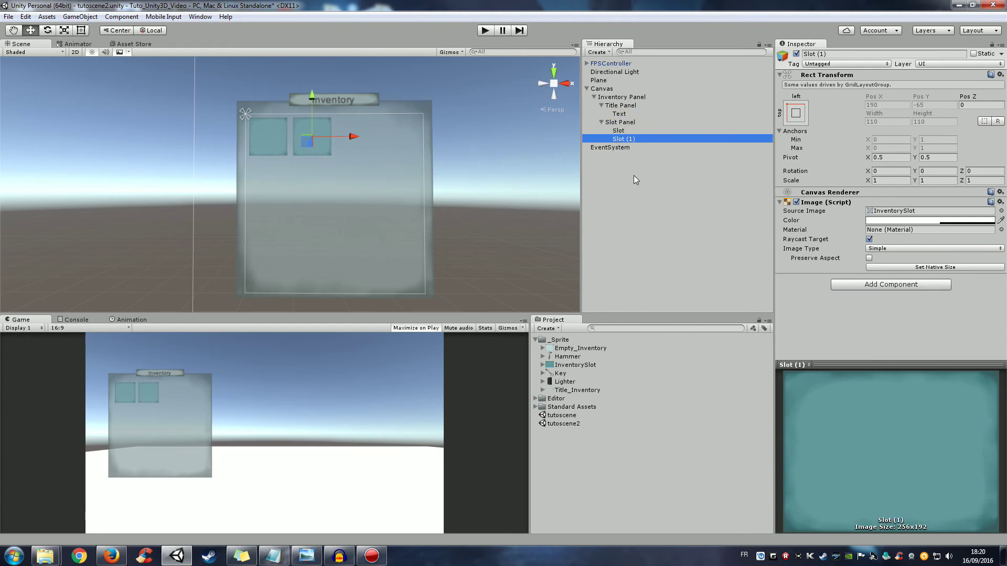
key("ctrl+d")
key("ctrl+d")
key("ctrl+d")
key("ctrl+d")
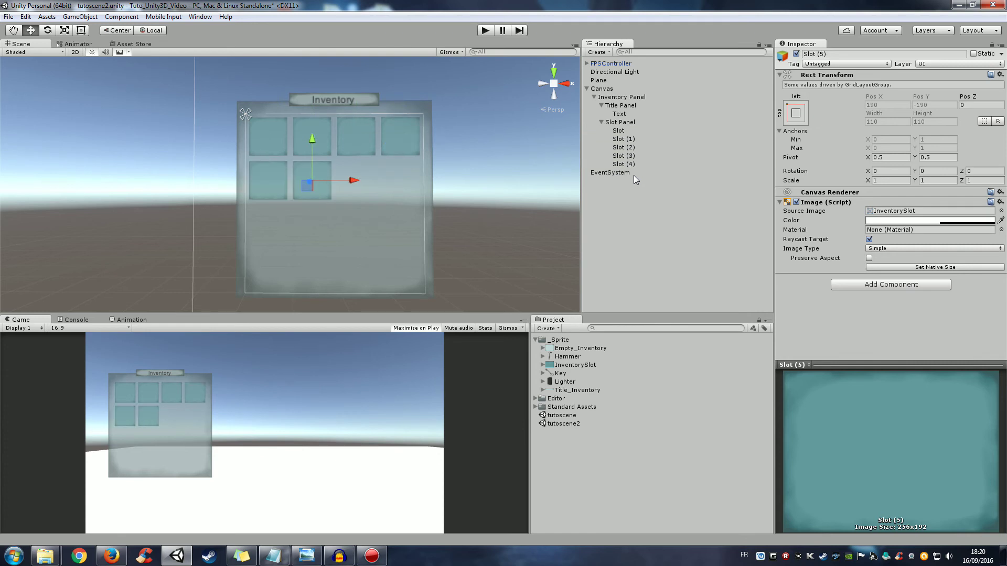
key("ctrl+d")
key("ctrl+d")
key("ctrl+d")
key("ctrl+d")
key("ctrl+d")
key("ctrl+d")
key("ctrl+d")
key("ctrl+d")
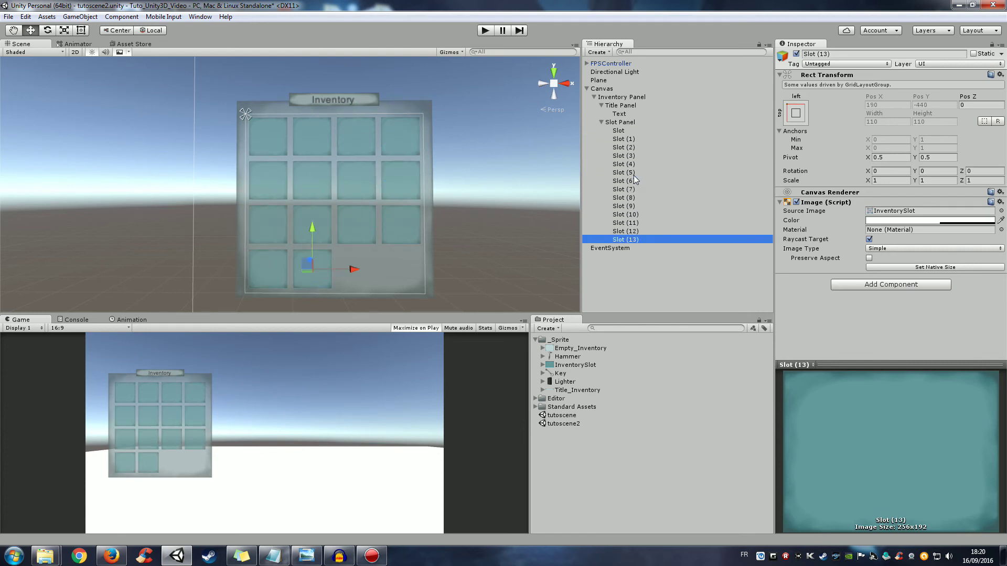
key("ctrl+d")
key("ctrl+d")
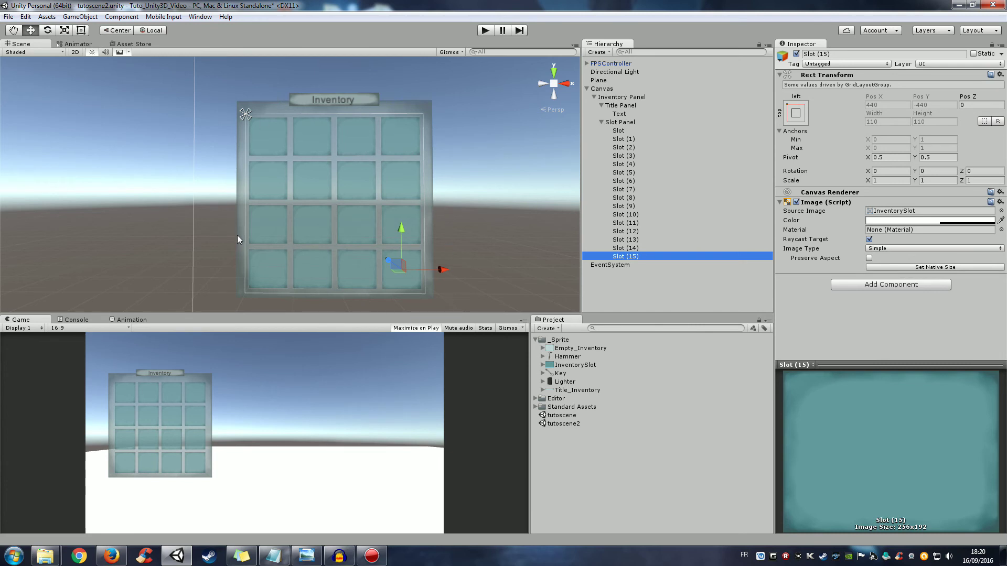
Recentre the view on the inventory and inspect the Slot Panel and first Slot.
left_click(621, 121)
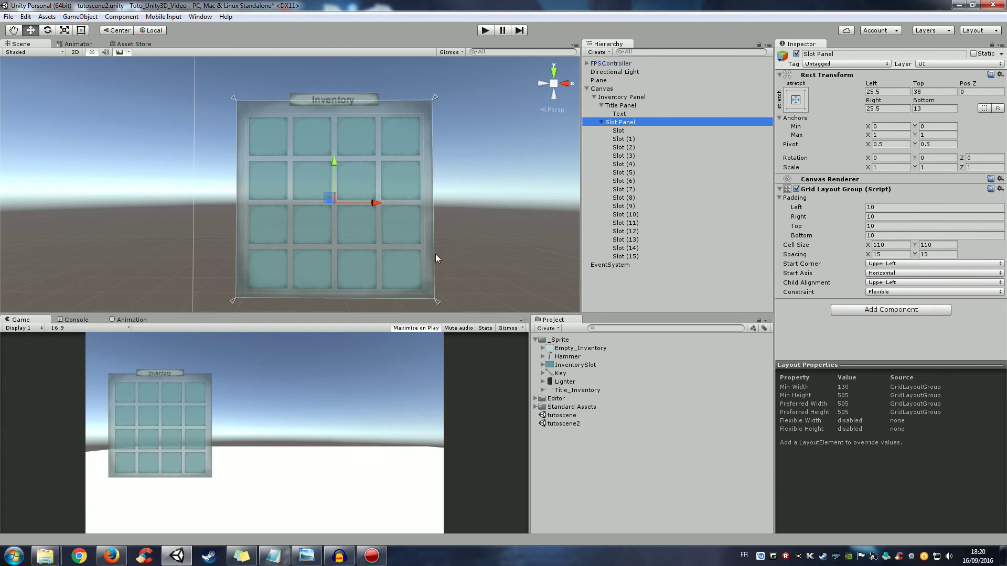
middle_click_drag(495, 254, 427, 150)
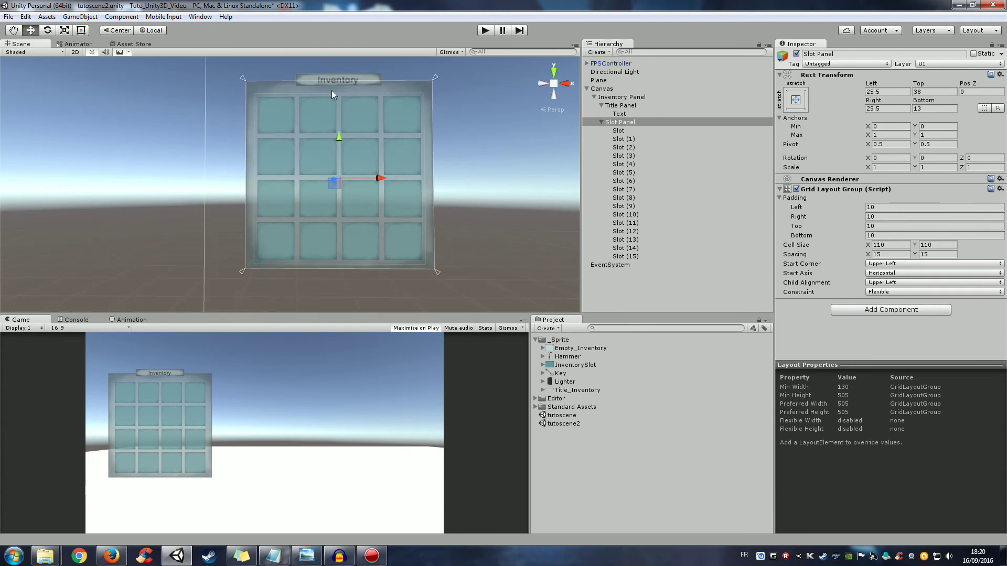
left_click(620, 132)
left_click(620, 122)
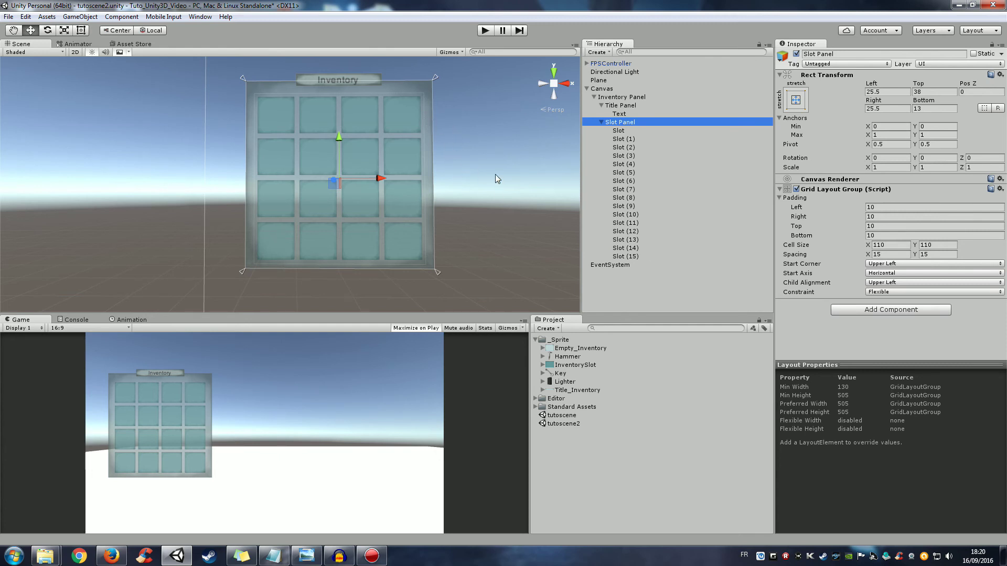
left_click(621, 131)
left_click(623, 139)
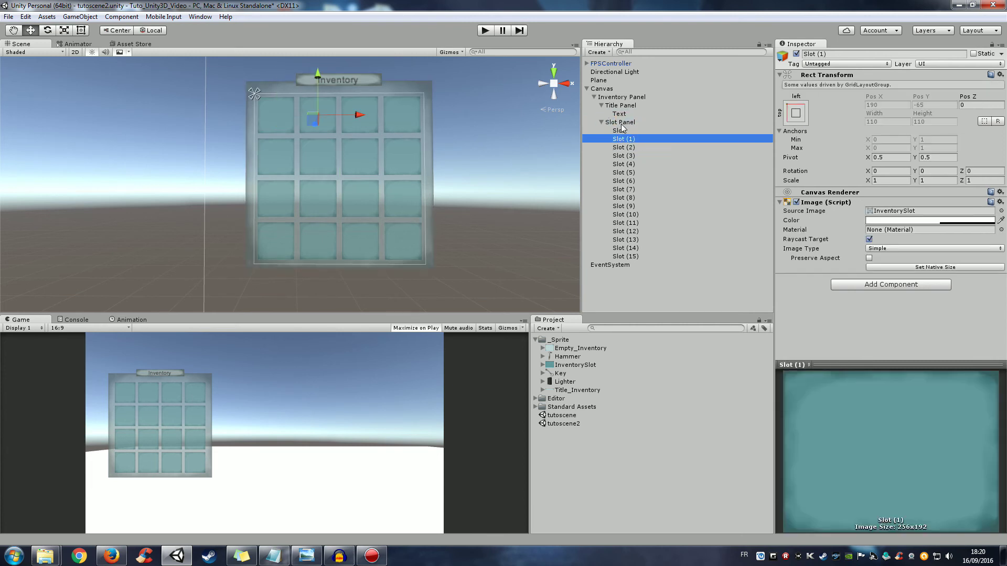
left_click(621, 125)
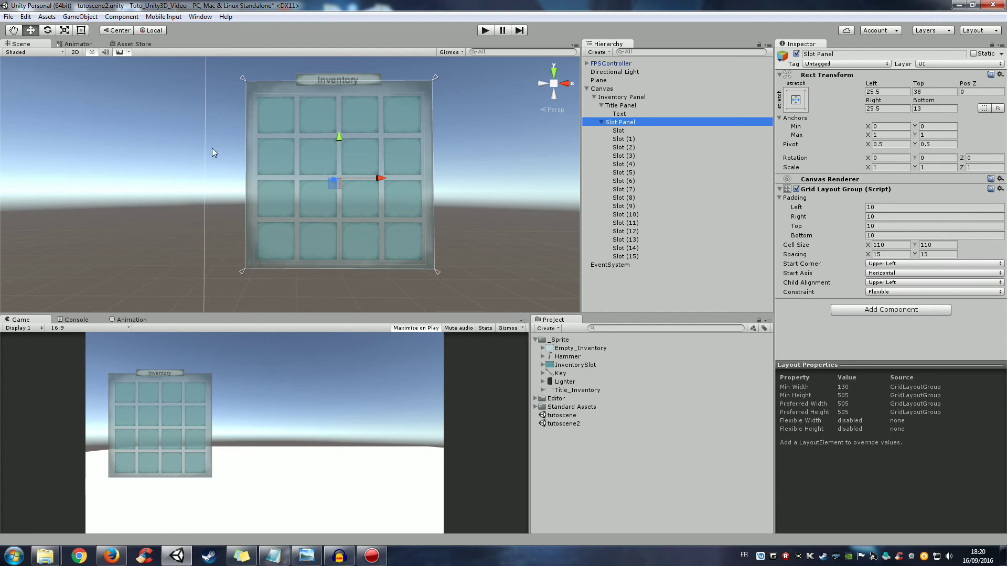
left_click(634, 257)
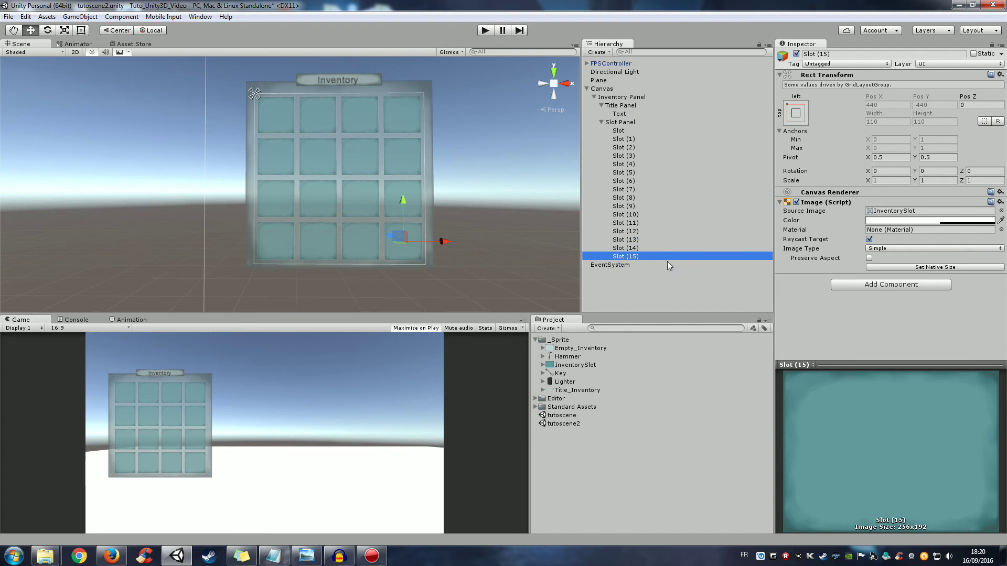
left_click(620, 122)
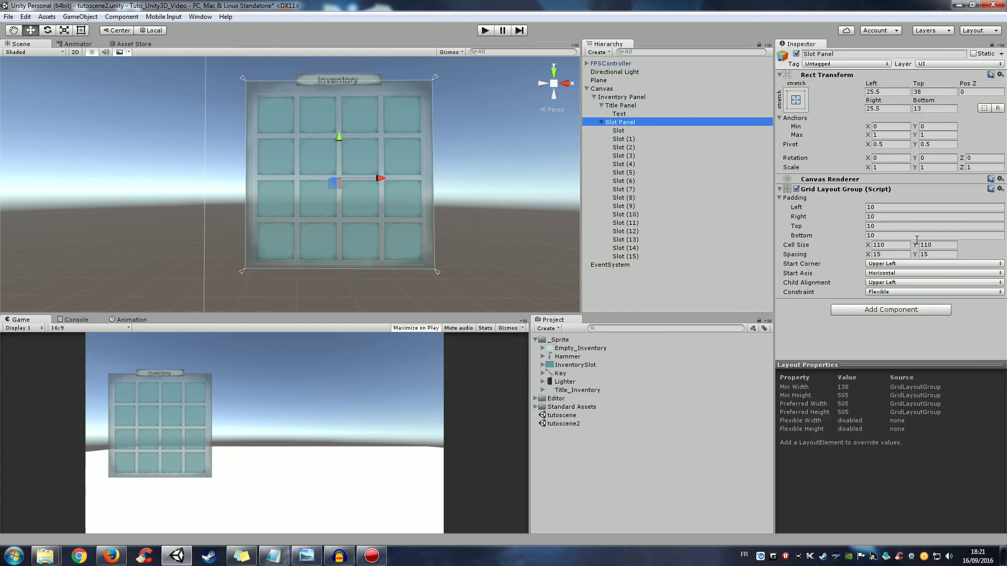
left_click(634, 256)
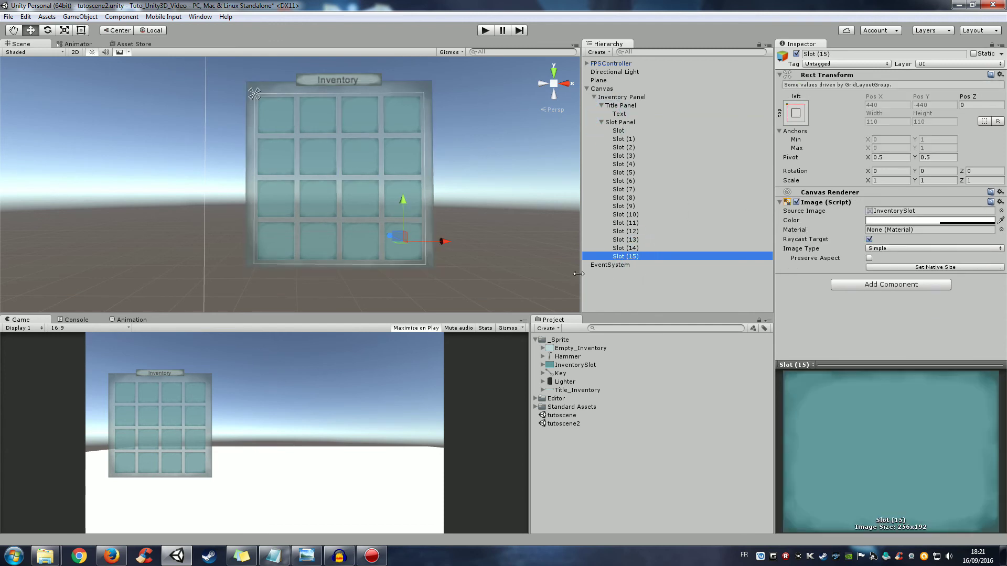
key("ctrl+d")
key("ctrl+d")
key("ctrl+d")
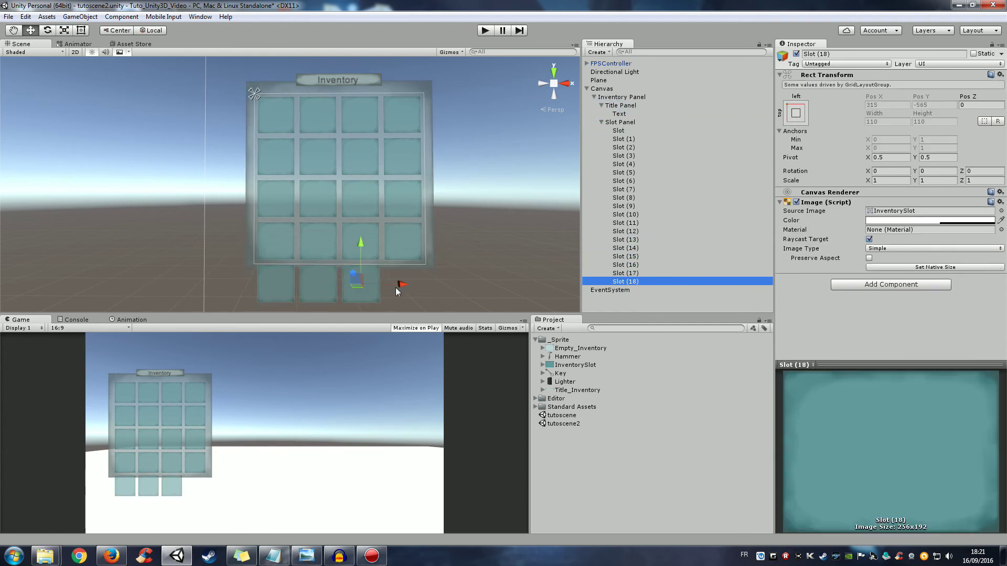
key("ctrl+d")
key("ctrl+d")
key("ctrl+d")
key("ctrl+d")
key("ctrl+d")
scroll(443, 261, "down", 2)
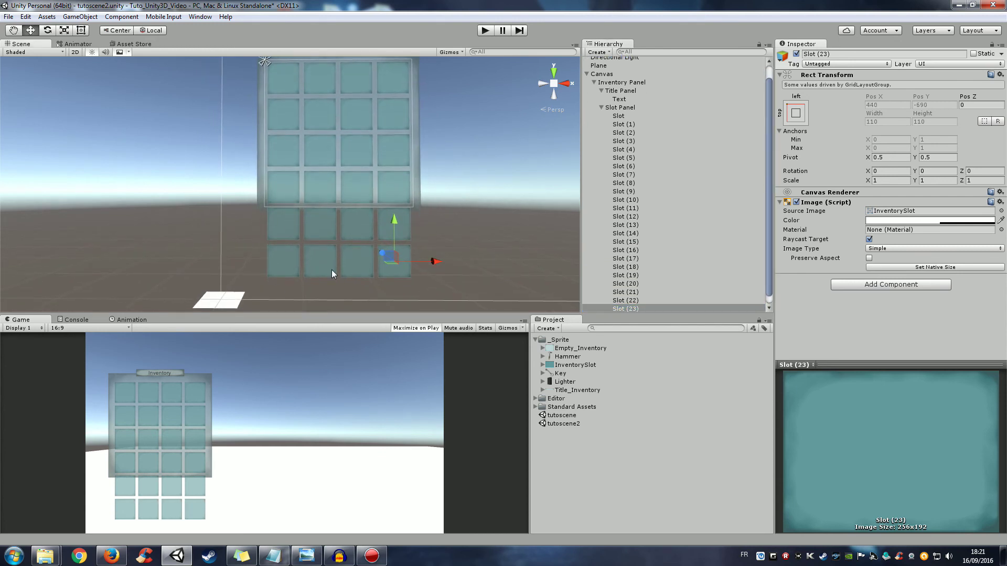
left_click(636, 251)
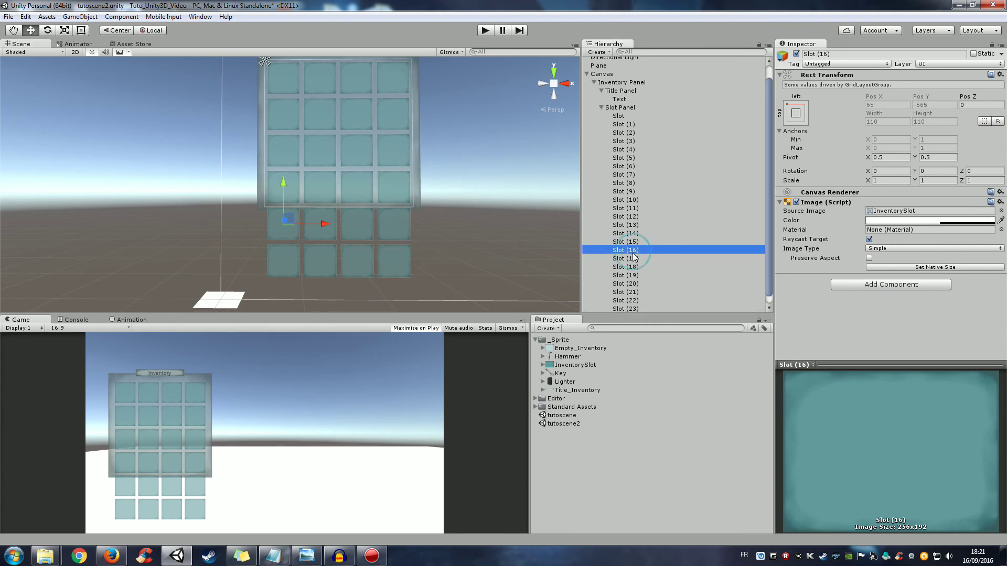
scroll(635, 298, "down", 1)
left_click(630, 299, "ctrl")
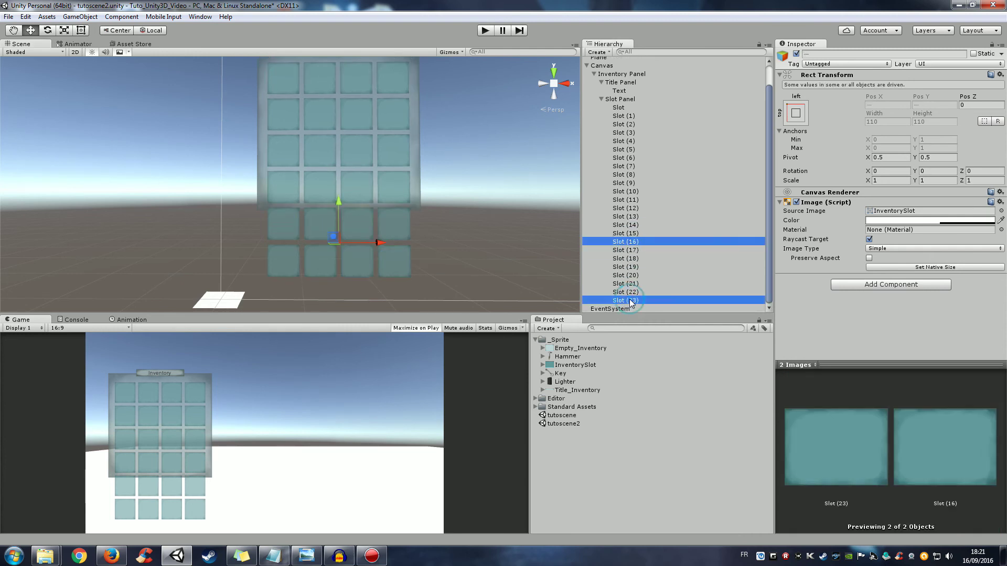
left_click(633, 242)
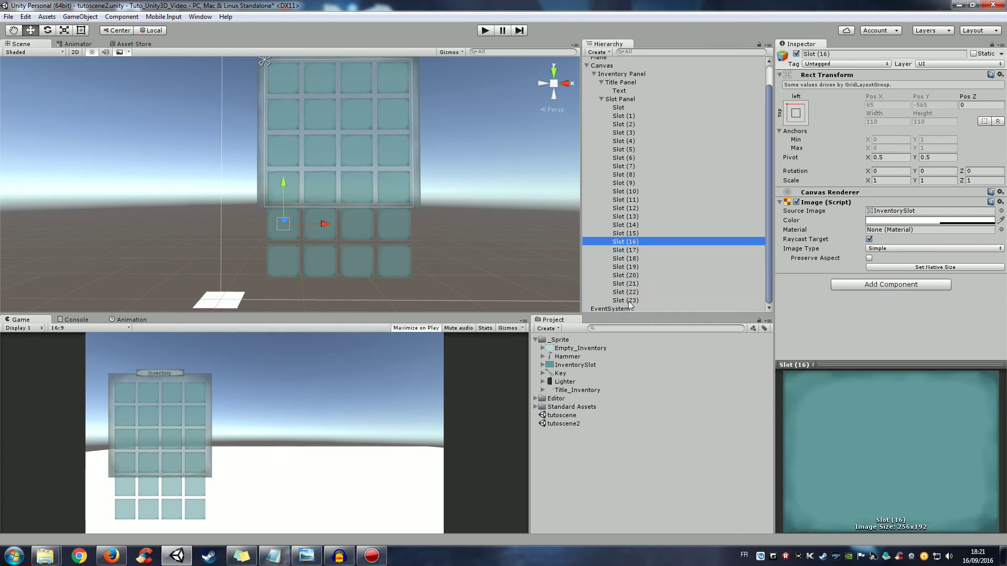
left_click(628, 299, "shift")
key("Delete")
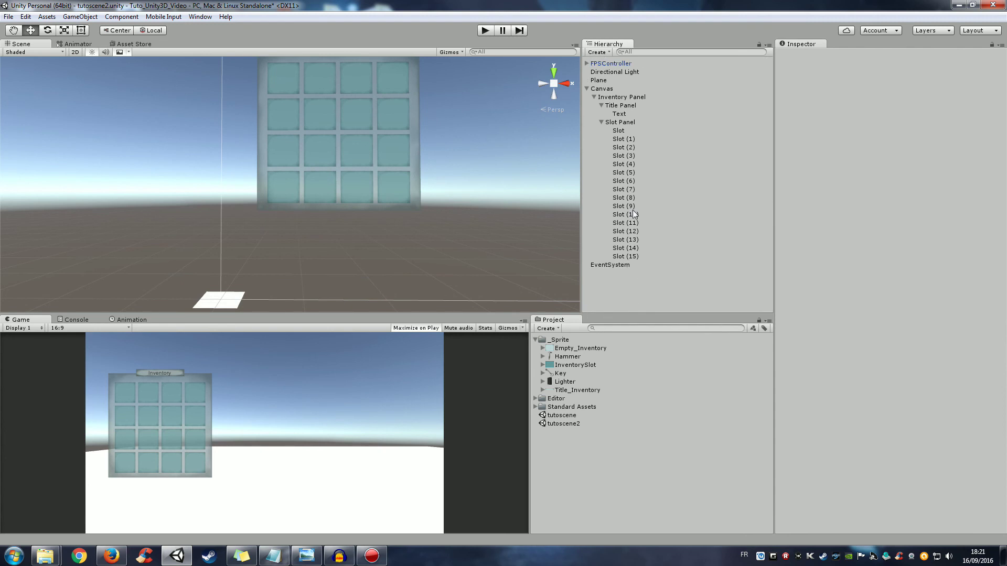
left_click(633, 214)
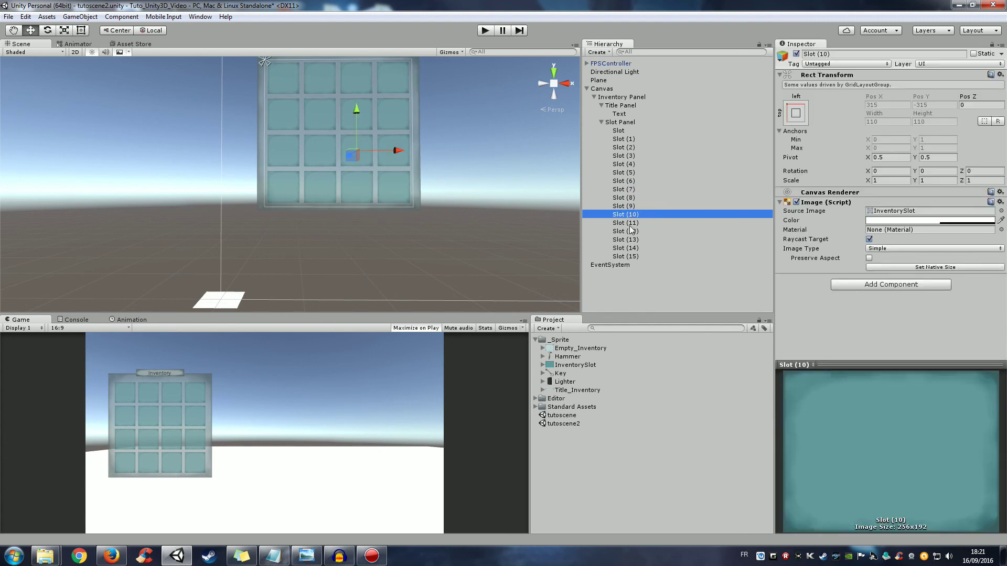
left_click(637, 270)
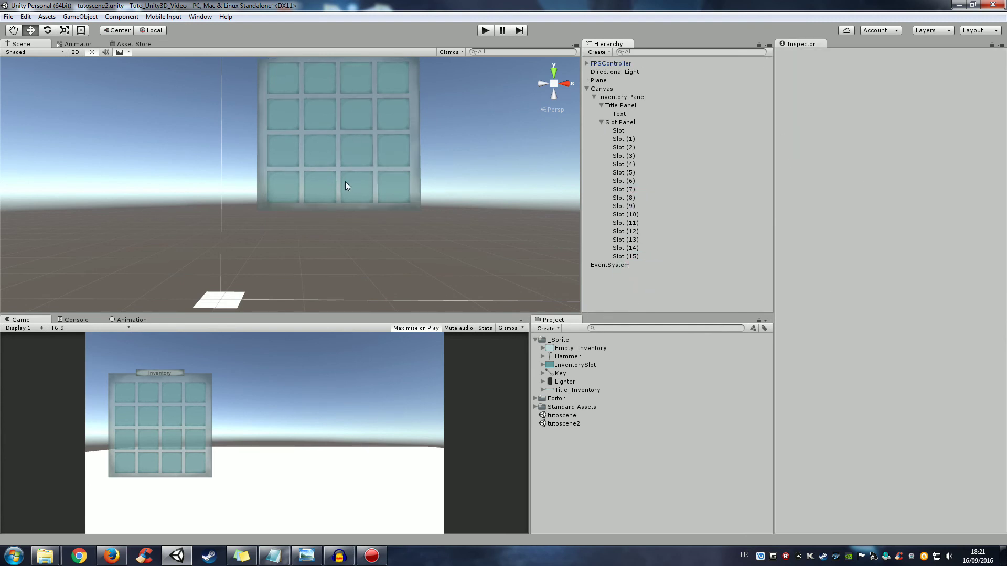
middle_click_drag(345, 181, 355, 225)
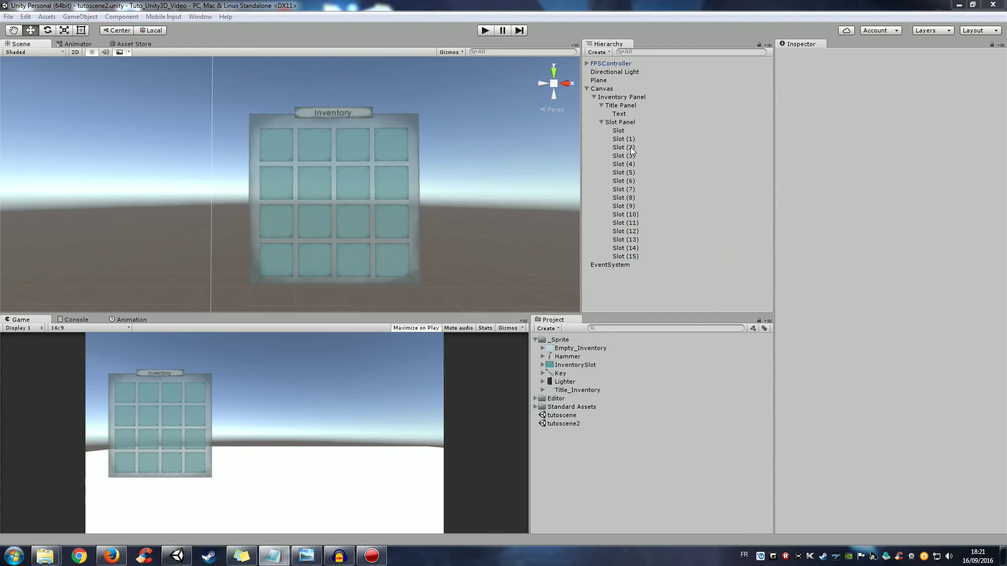
Create a UI Image child under the first Slot from its right-click UI menu.
right_click(620, 134)
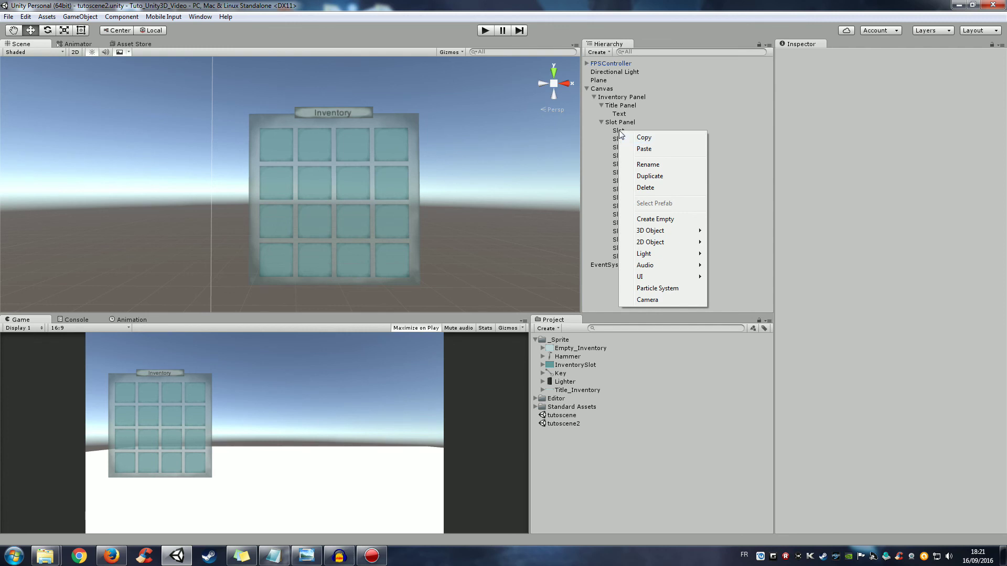
left_click(619, 131)
right_click(625, 134)
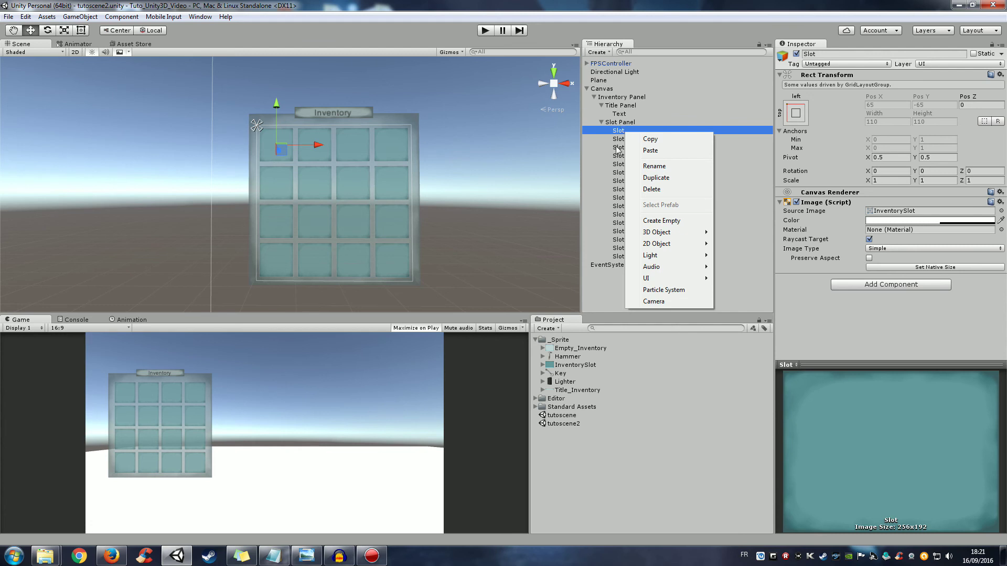
mouse_move(665, 279)
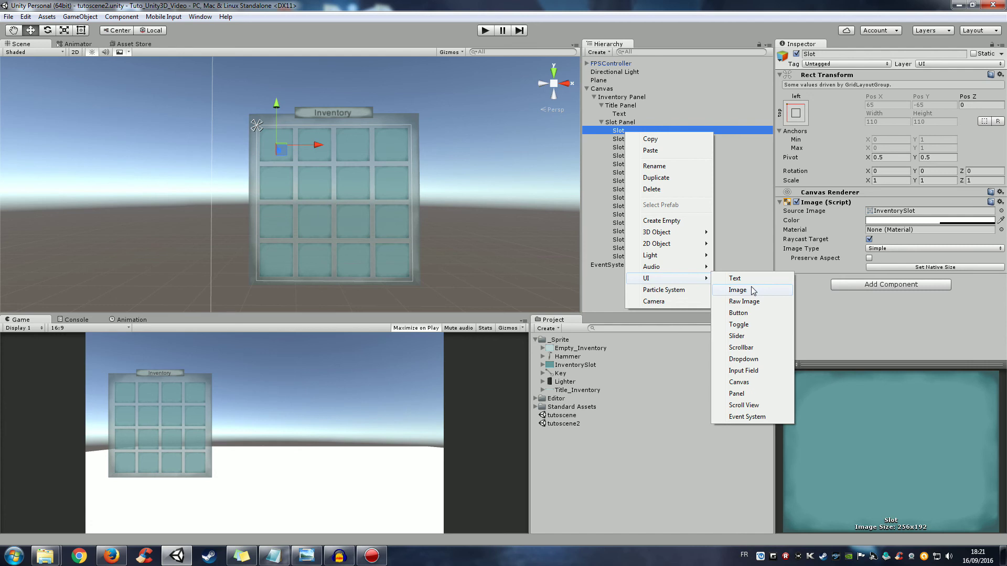
key("Escape")
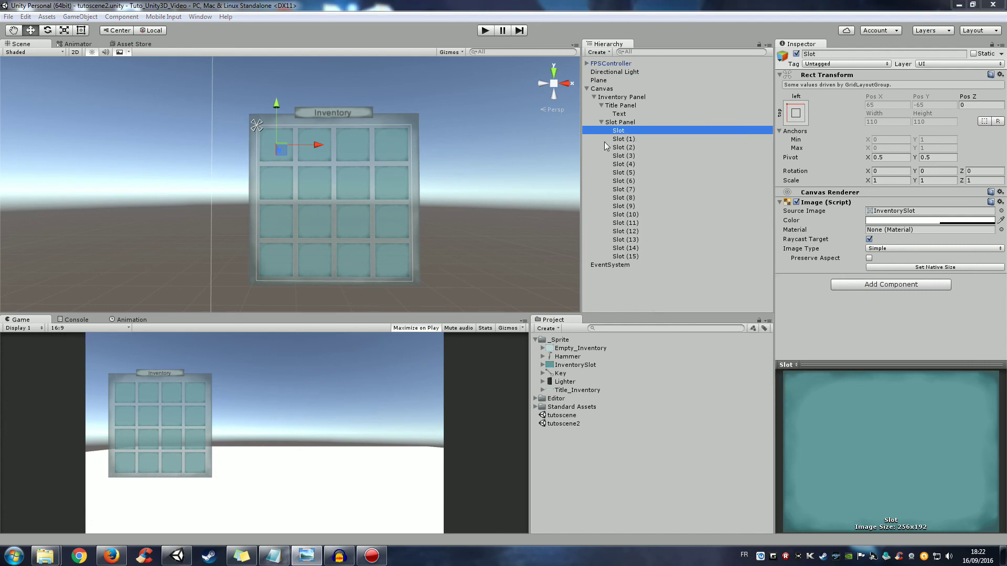
right_click(620, 132)
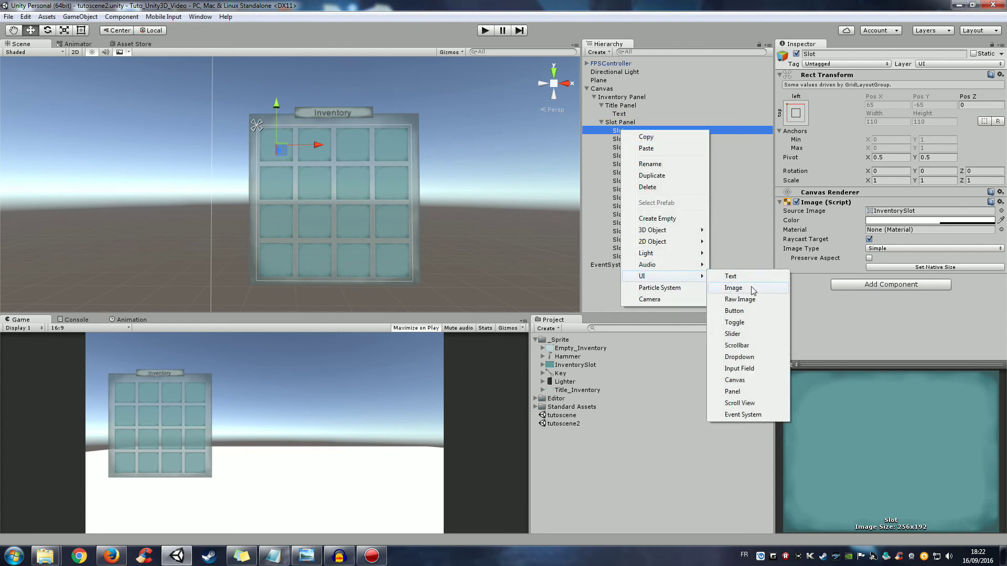
left_click(733, 288)
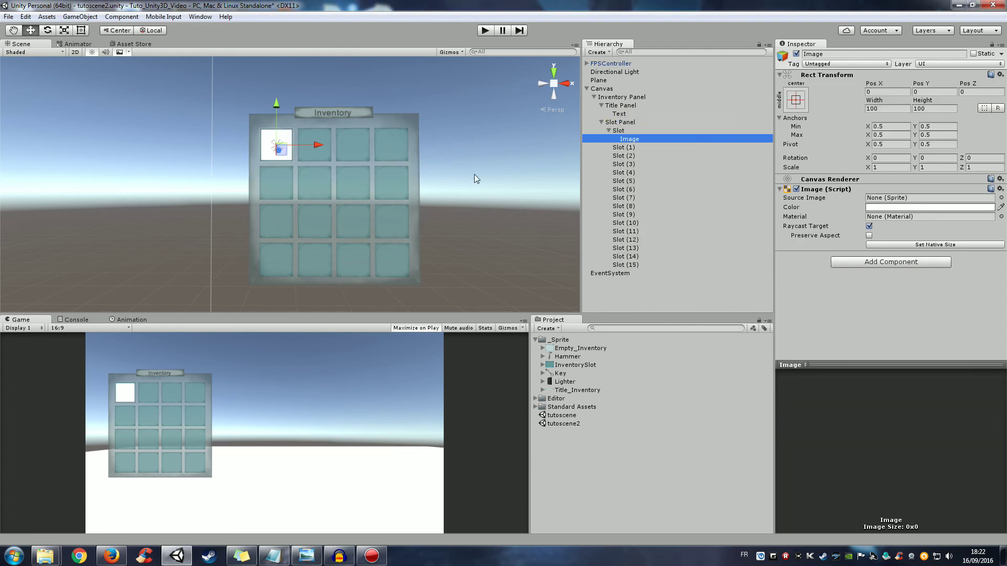
scroll(273, 130, "up", 2)
scroll(333, 199, "up", 2)
scroll(432, 200, "up", 2)
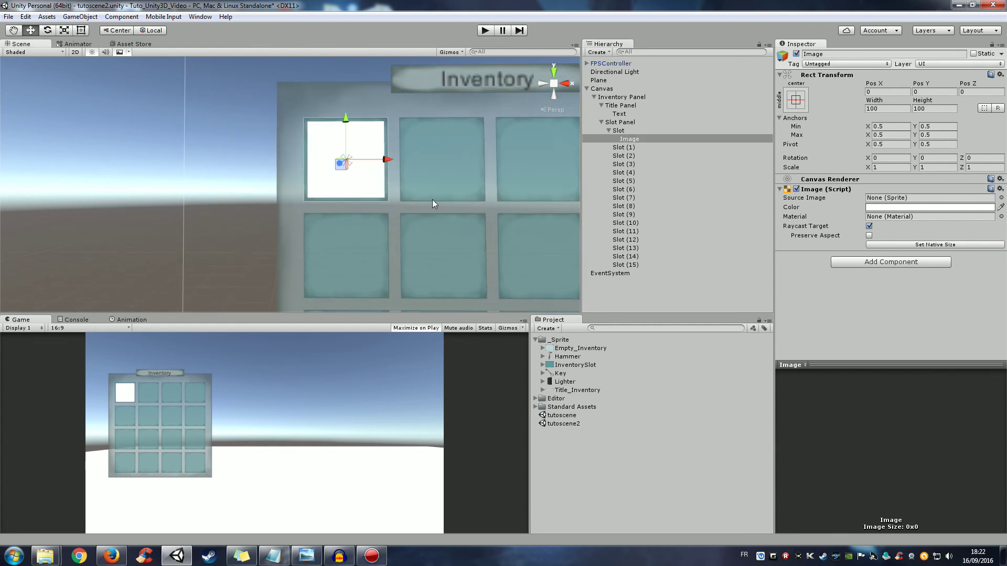
scroll(402, 210, "up", 1)
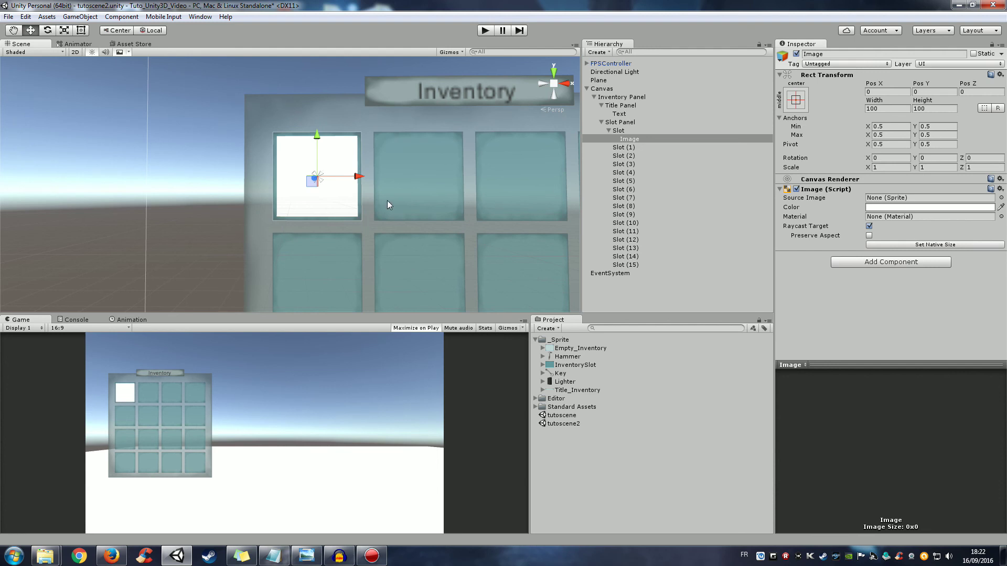
Preview the Hammer, Key and Lighter sprites in the Project panel.
left_click(562, 357)
left_click(561, 374)
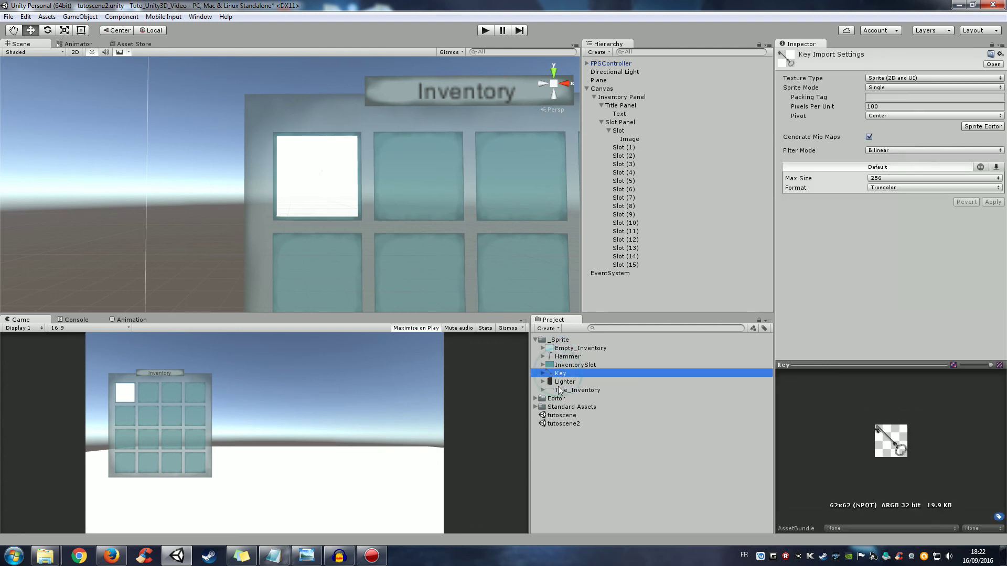
left_click(562, 382)
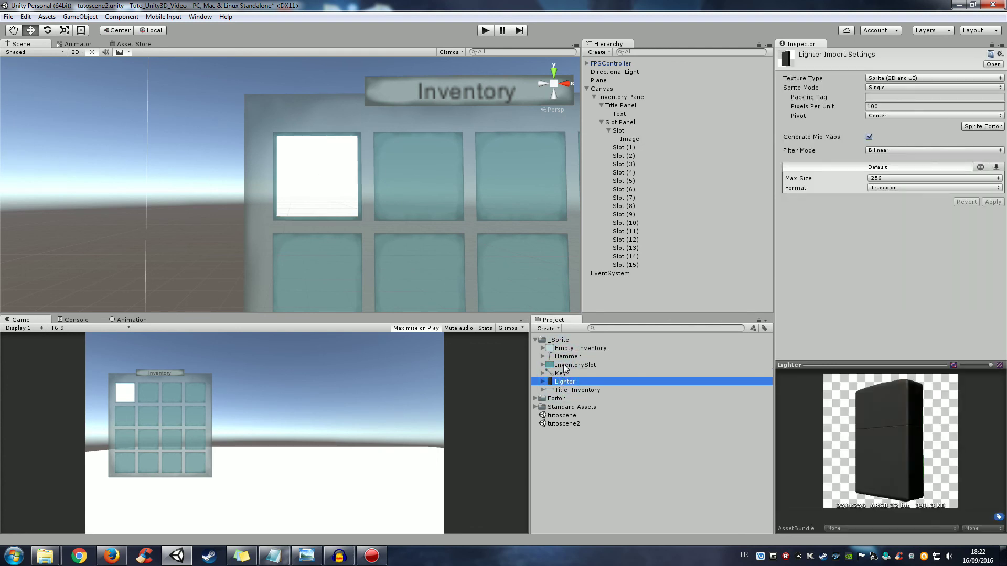
left_click(563, 357)
left_click(562, 373)
left_click(562, 381)
Set the Hammer sprite as the first slot Image's Source Image.
left_click(629, 139)
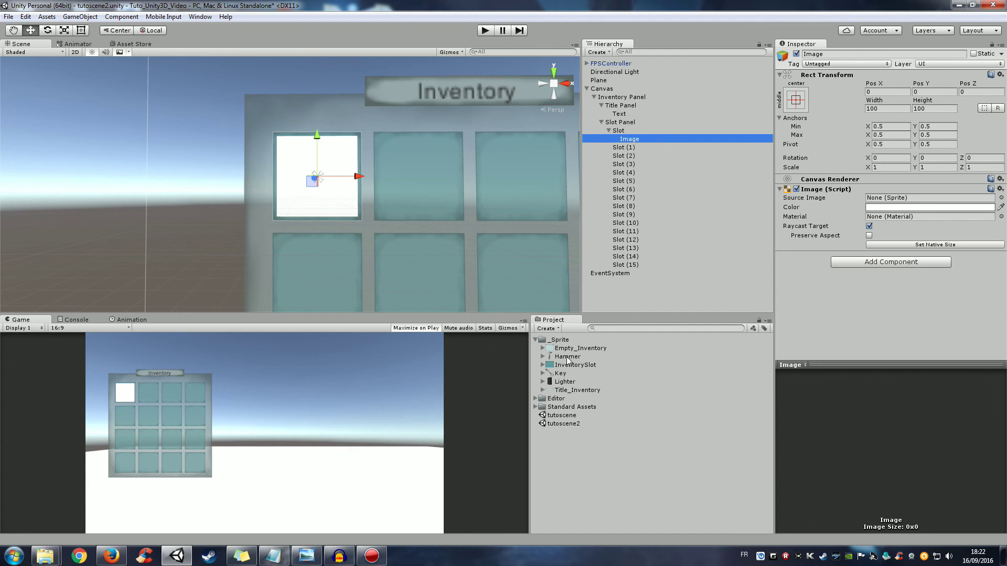
left_click_drag(567, 360, 888, 202)
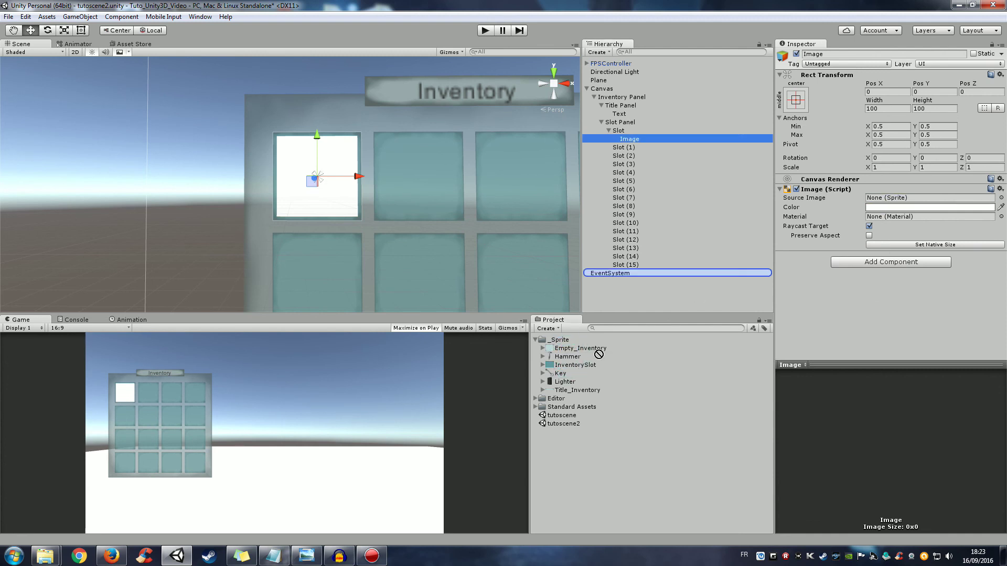
left_click_drag(888, 202, 890, 203)
left_click(890, 204)
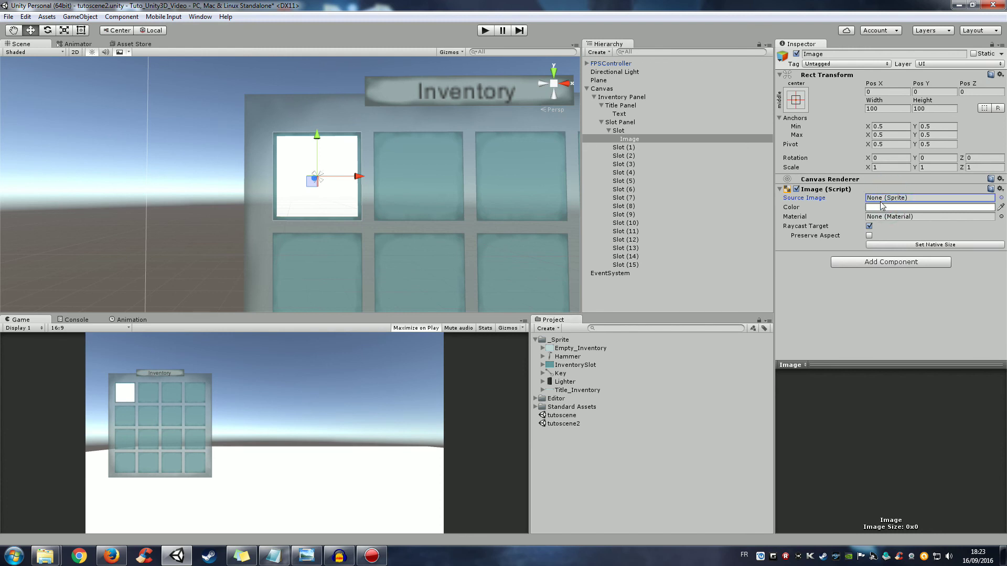
left_click(560, 358)
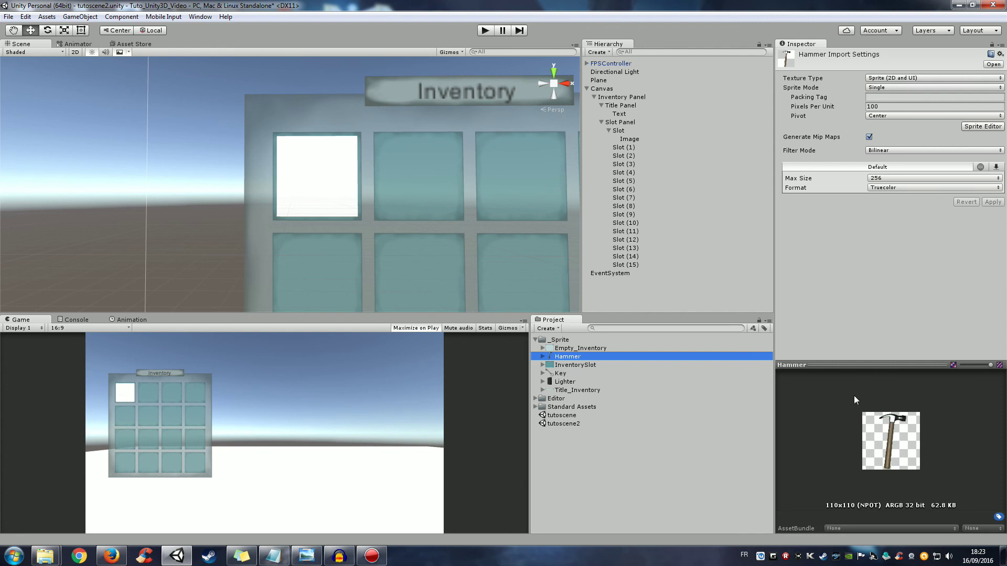
left_click(564, 374)
left_click(571, 364)
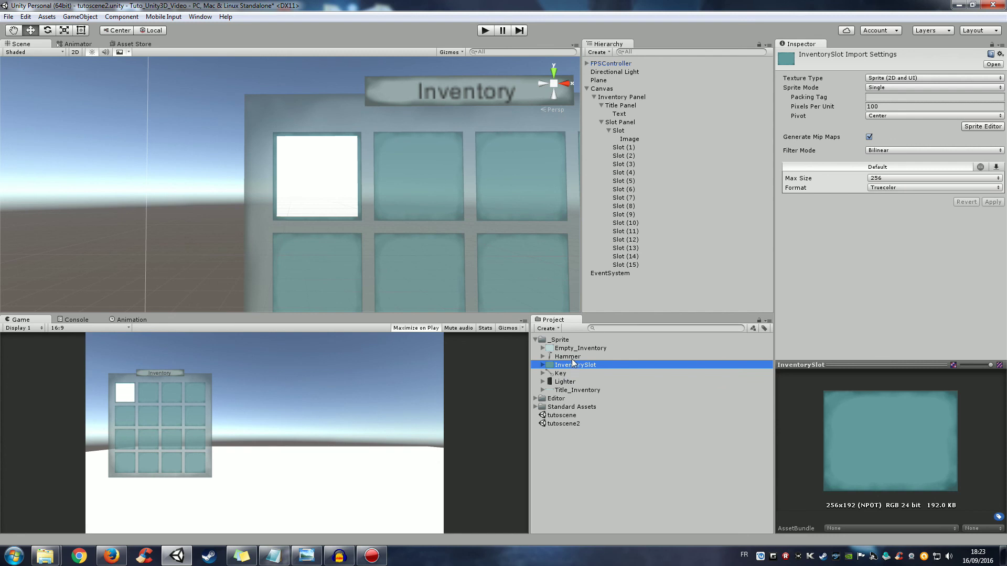
left_click_drag(572, 358, 633, 141)
left_click(634, 140)
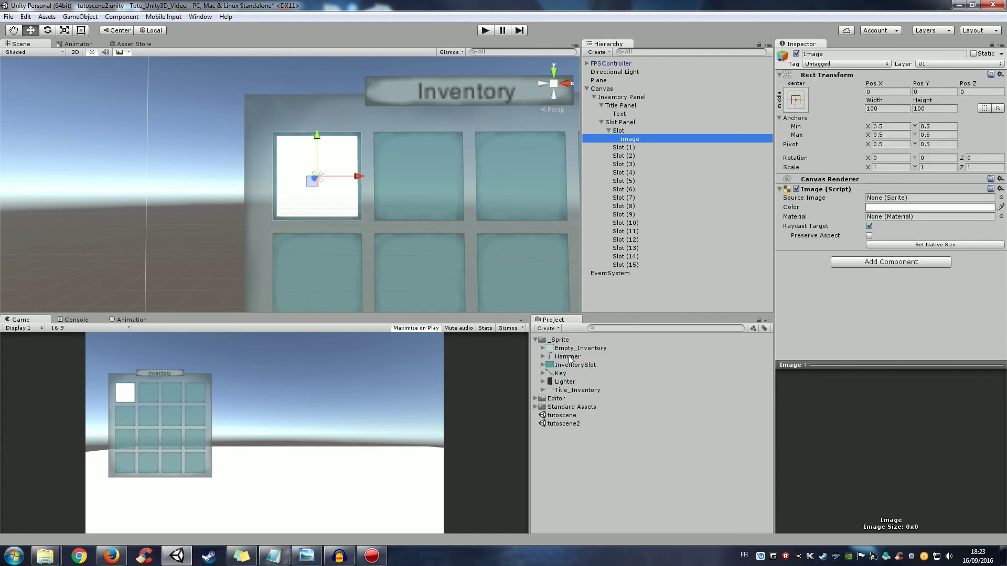
left_click_drag(570, 359, 886, 199)
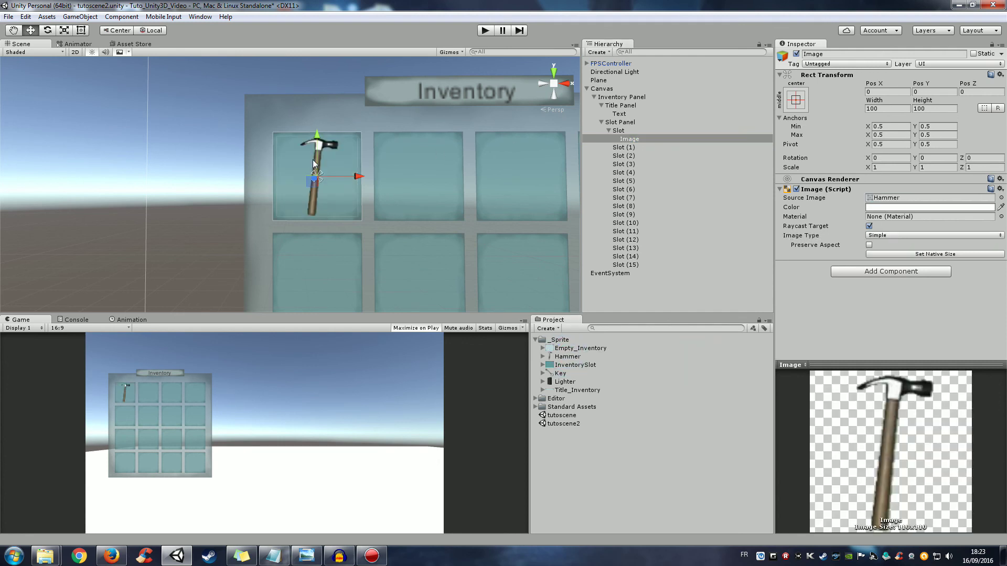
Add a UI Image child inside Slot (1) and another inside Slot (2).
right_click(629, 148)
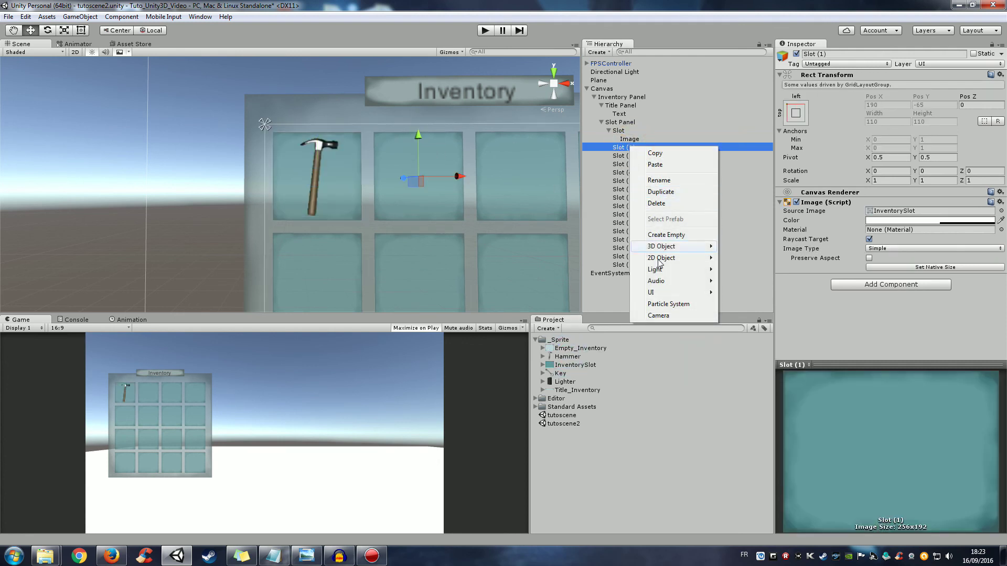
mouse_move(663, 292)
left_click(742, 304)
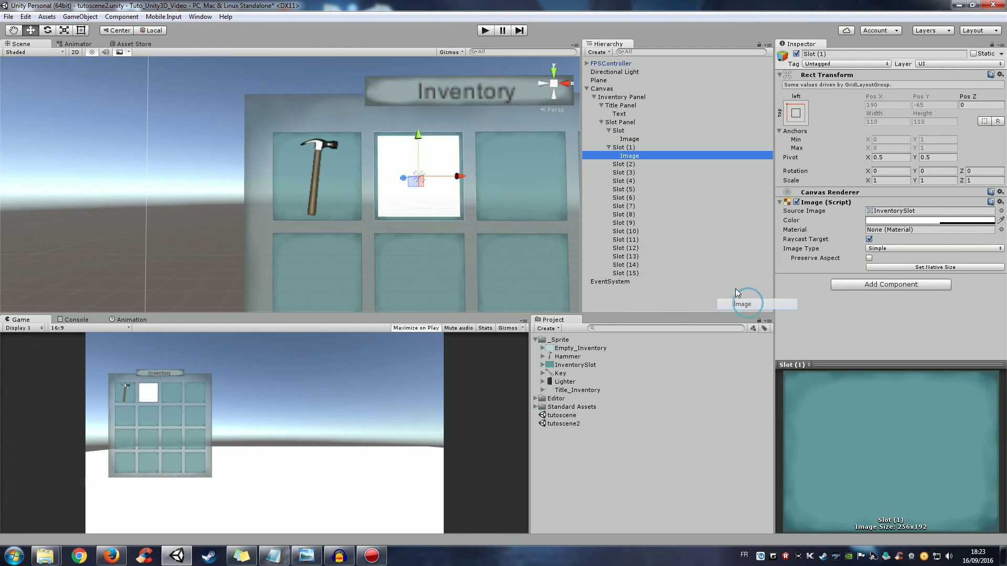
left_click(630, 165)
right_click(630, 165)
mouse_move(653, 308)
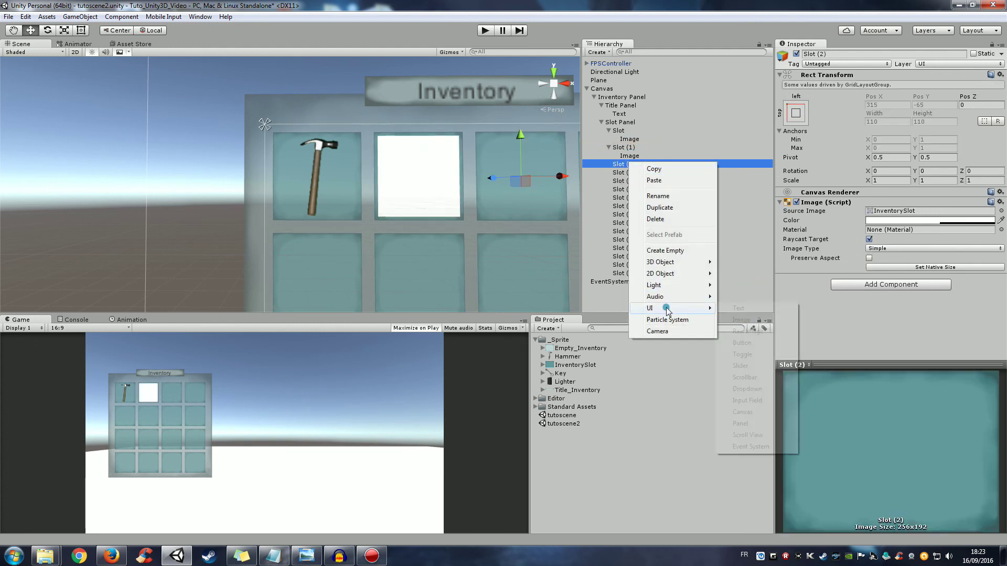
left_click(755, 320)
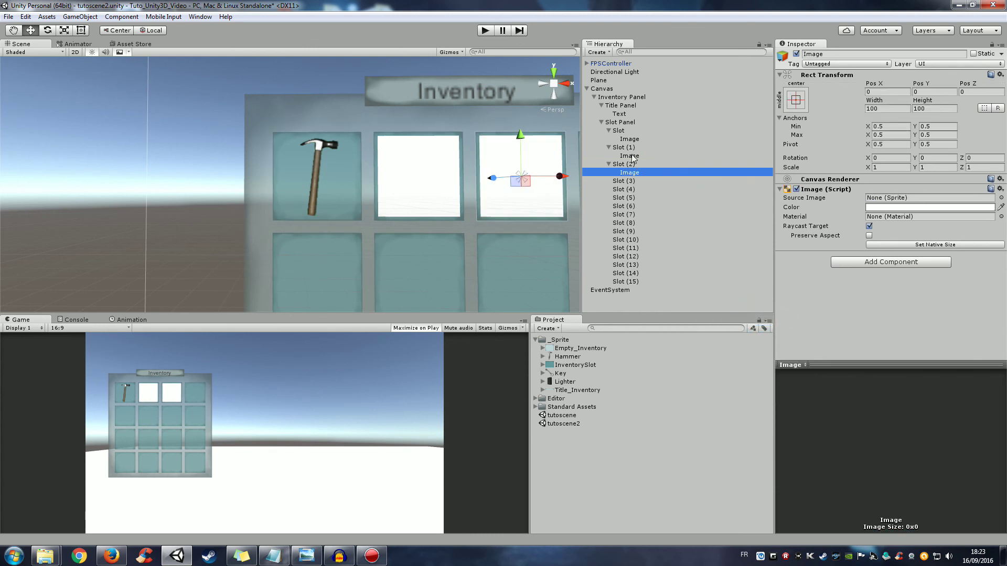
Assign the Key and Lighter sprites to those two Images and save the scene.
left_click_drag(560, 373, 884, 202)
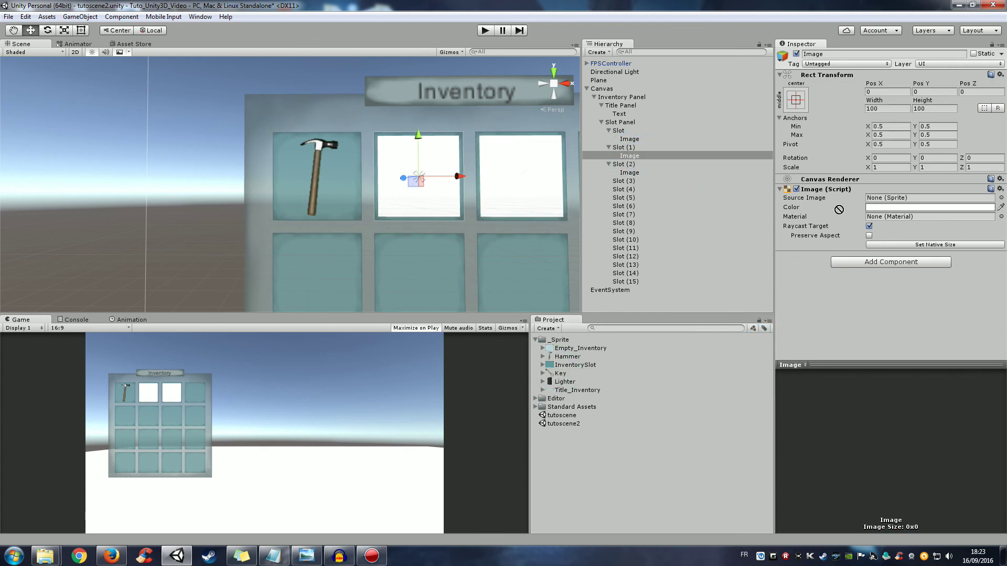
left_click(630, 173)
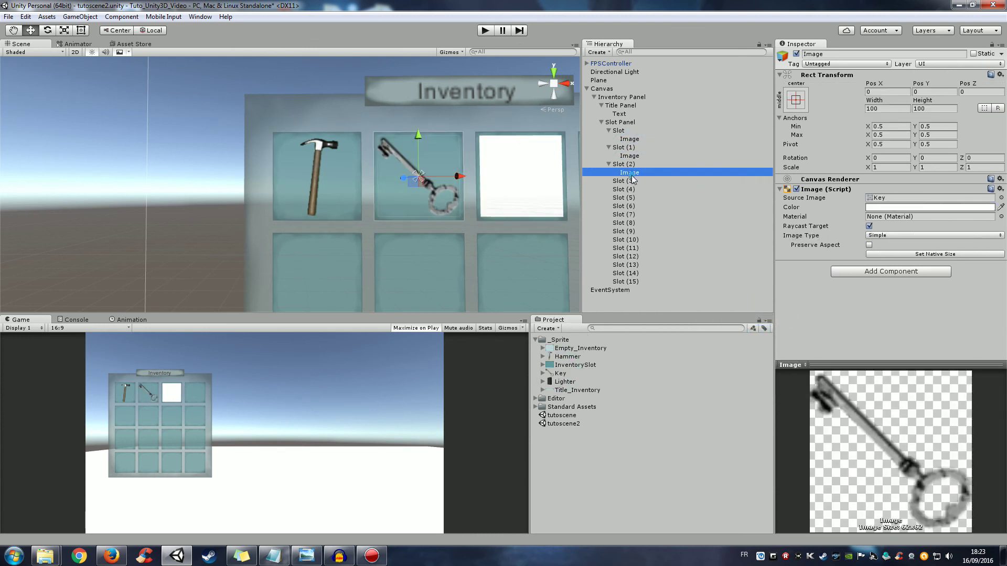
left_click_drag(564, 382, 923, 197)
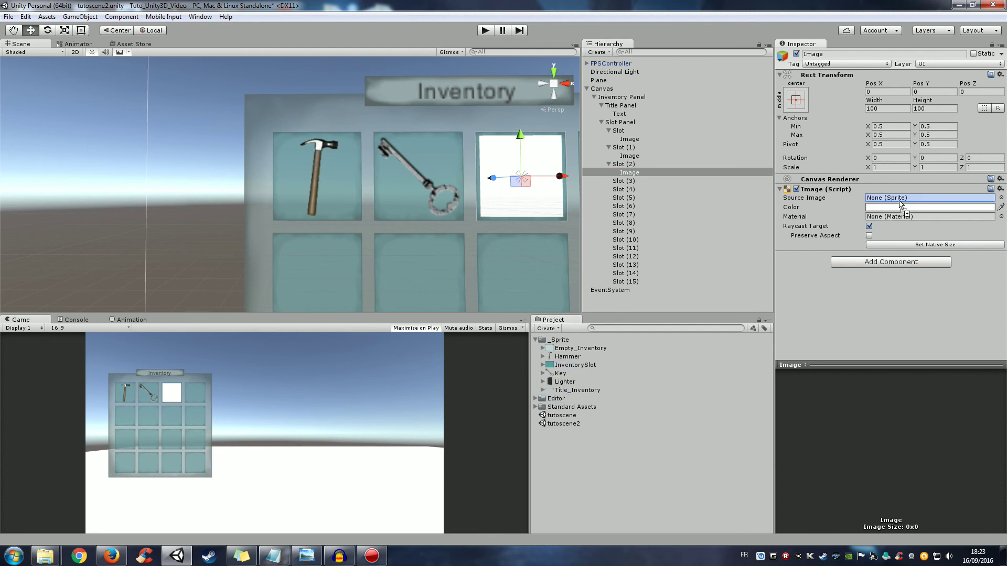
left_click(616, 305)
key("ctrl+s")
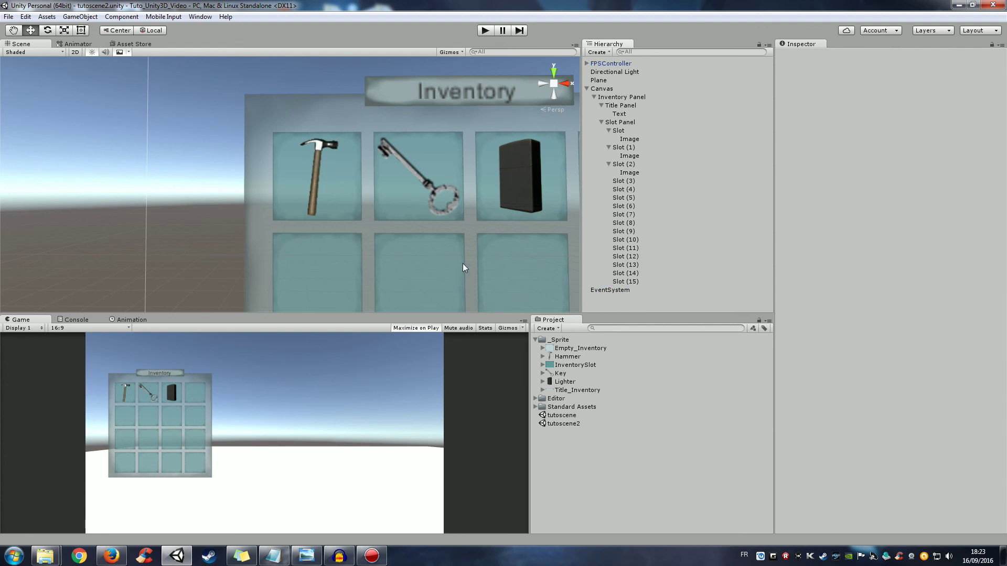
left_click(485, 31)
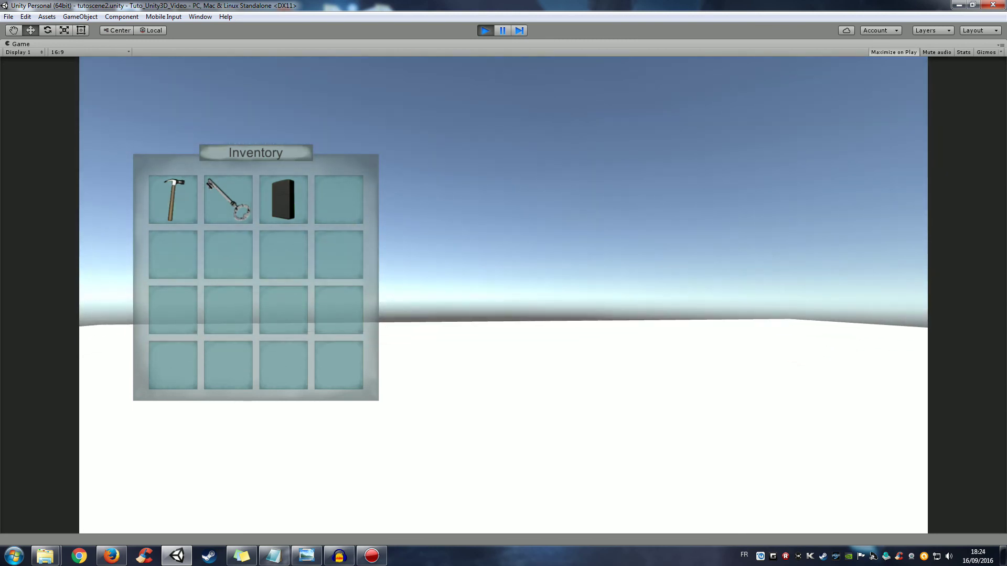
key("super")
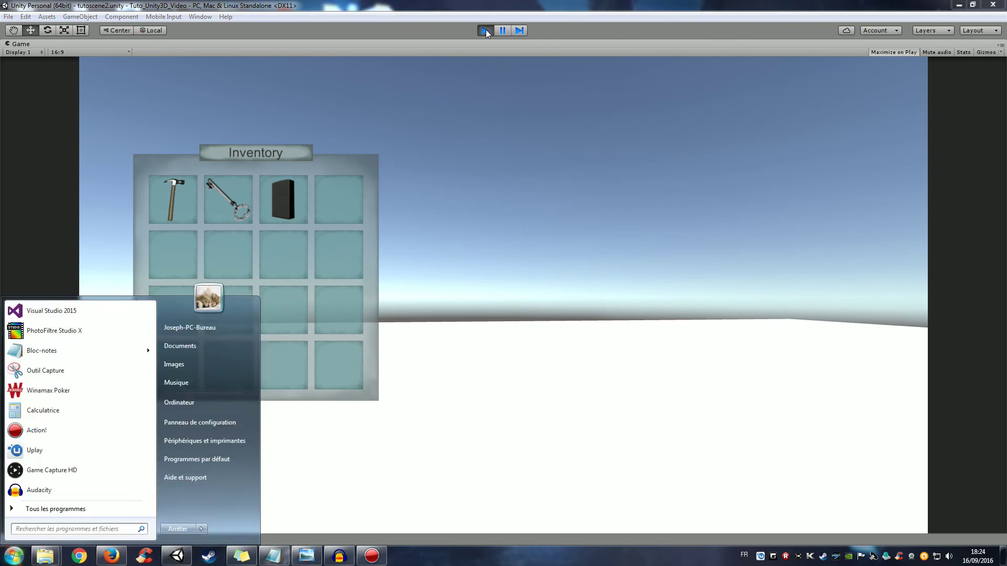
left_click(486, 31)
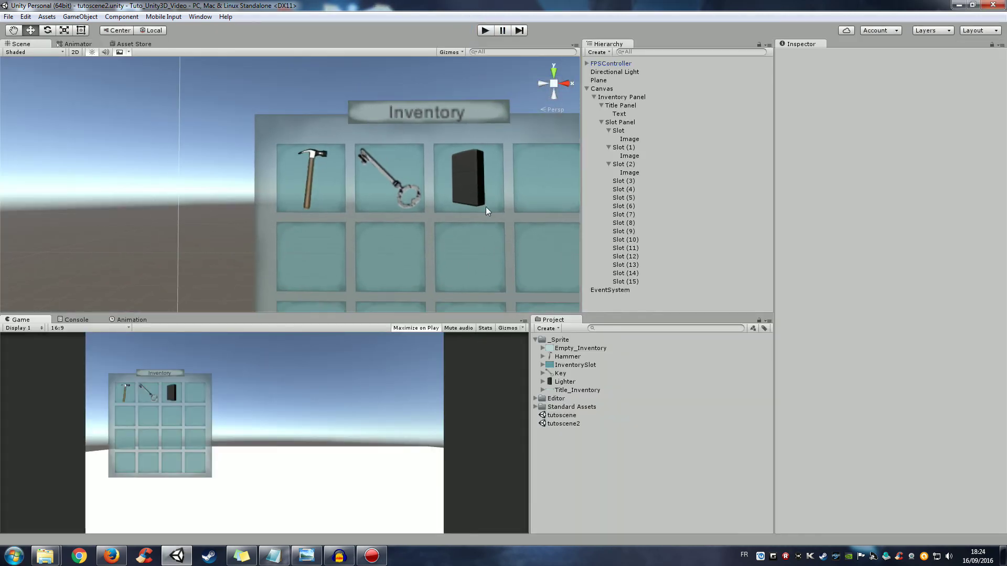
scroll(474, 227, "down", 5)
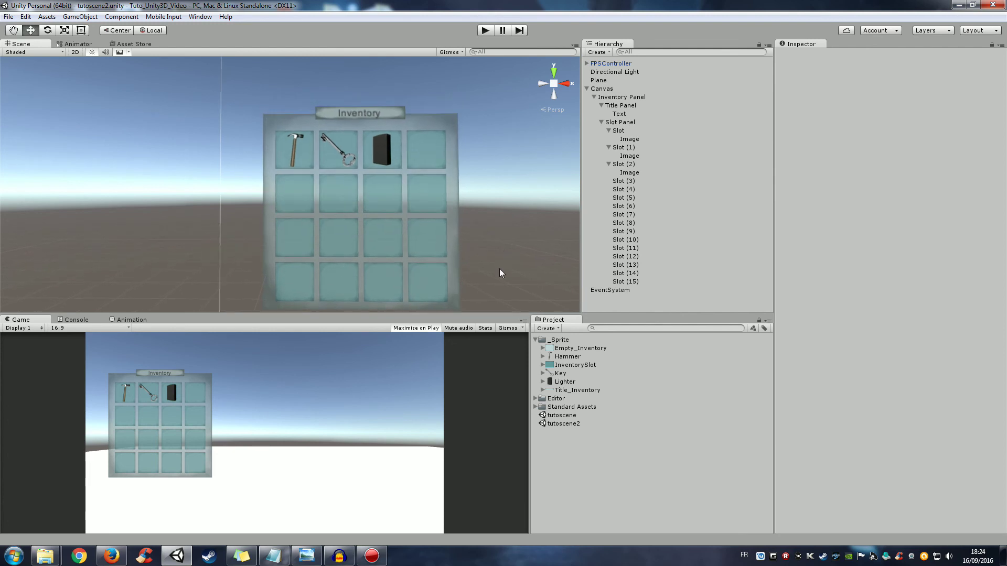